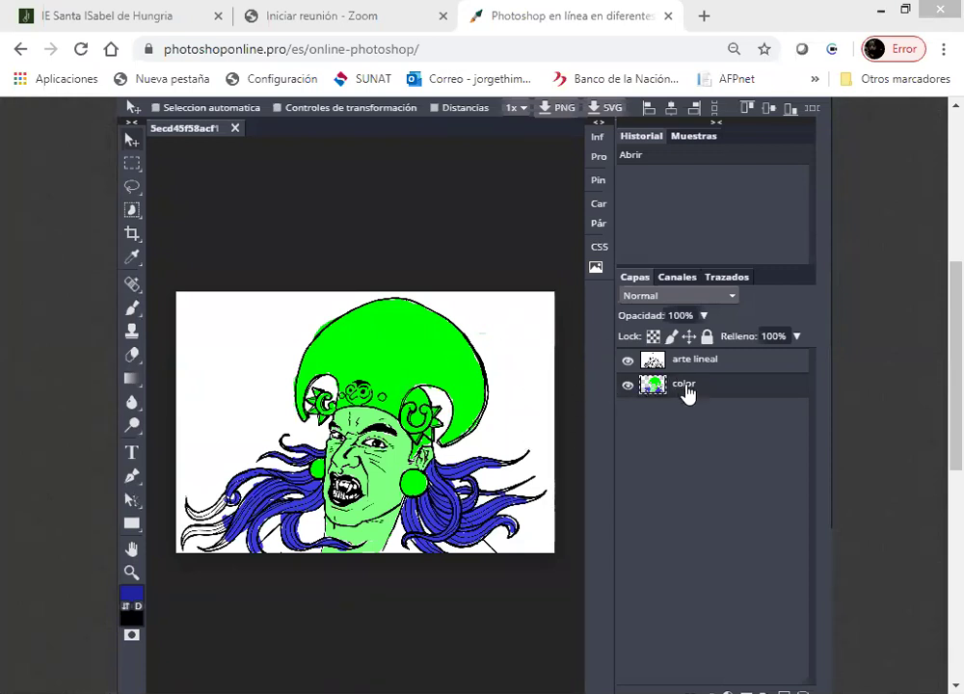
Step: Compare the drawing with the color layer hidden and shown, and check the blend modes of the arte lineal and color layers
{"action": "left_click", "coordinate": [627, 385]}
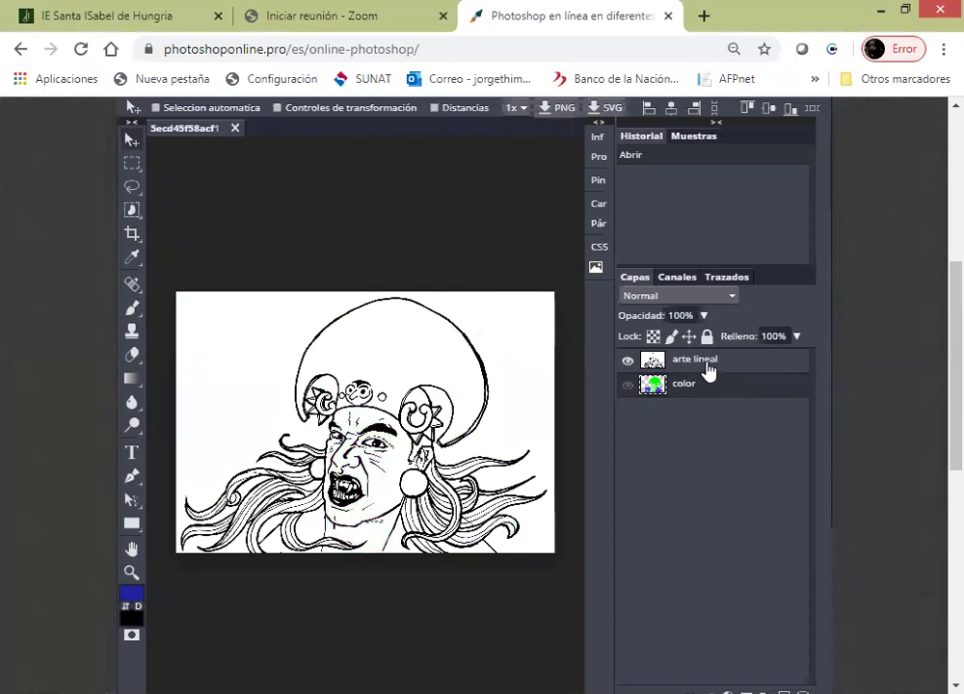
{"action": "left_click", "coordinate": [713, 363]}
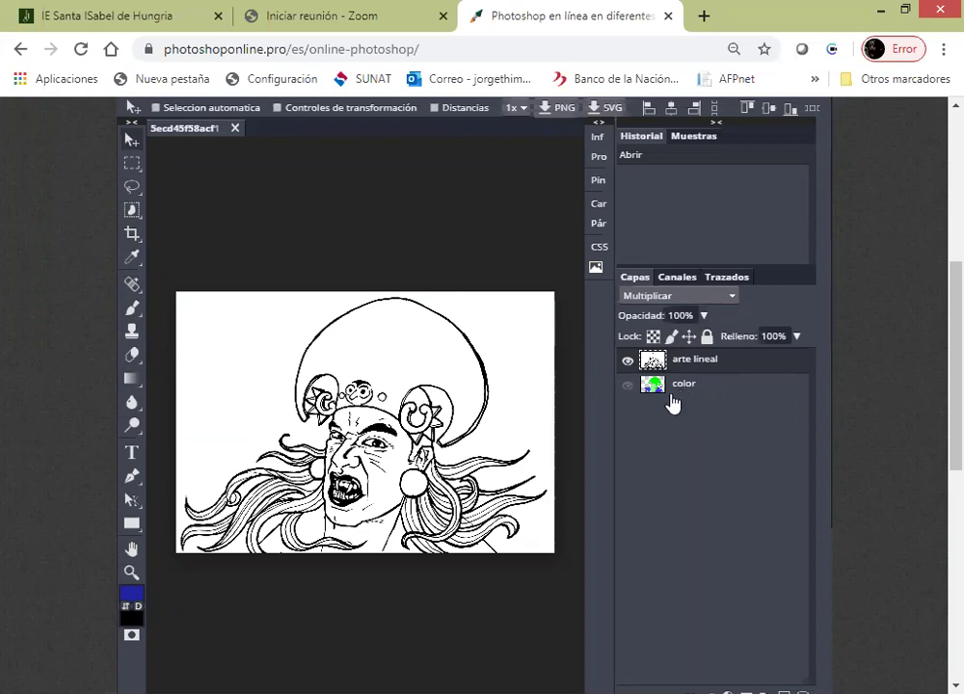
{"action": "left_click", "coordinate": [627, 386]}
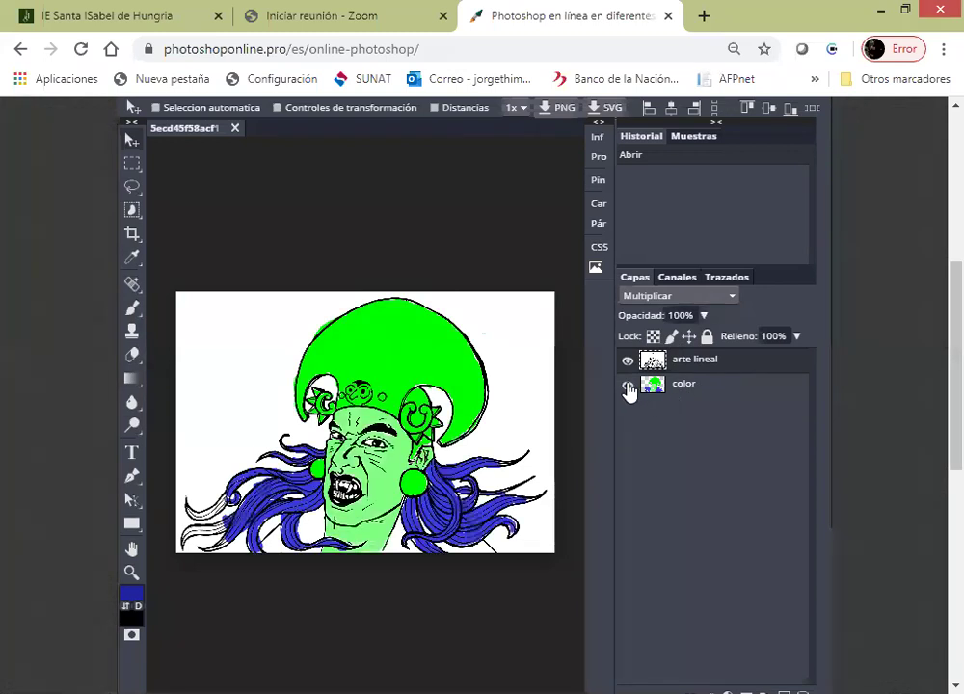
{"action": "left_click", "coordinate": [686, 385]}
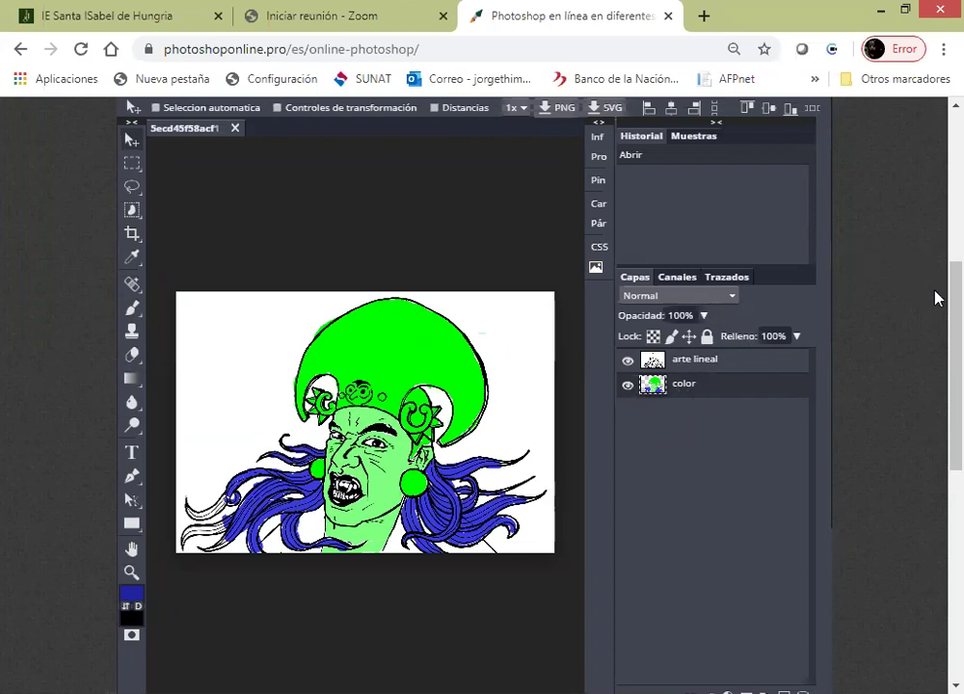
Step: Enlarge the editor to full screen and add a new layer named sombras between the arte lineal and color layers
{"action": "scroll", "coordinate": [933, 260], "scroll_direction": "up", "scroll_amount": 2}
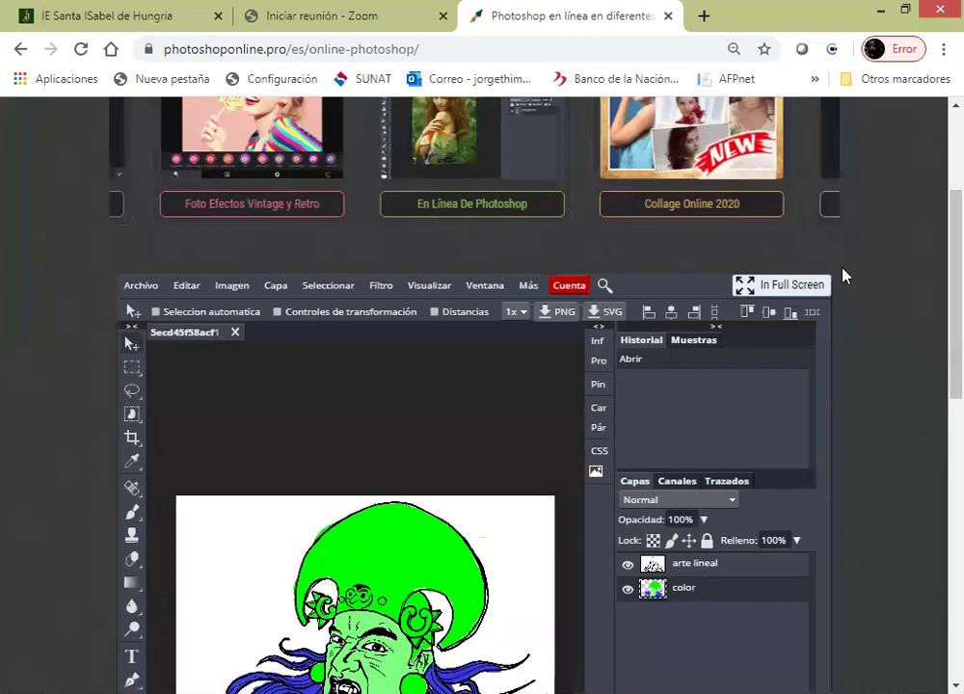
{"action": "left_click", "coordinate": [797, 286]}
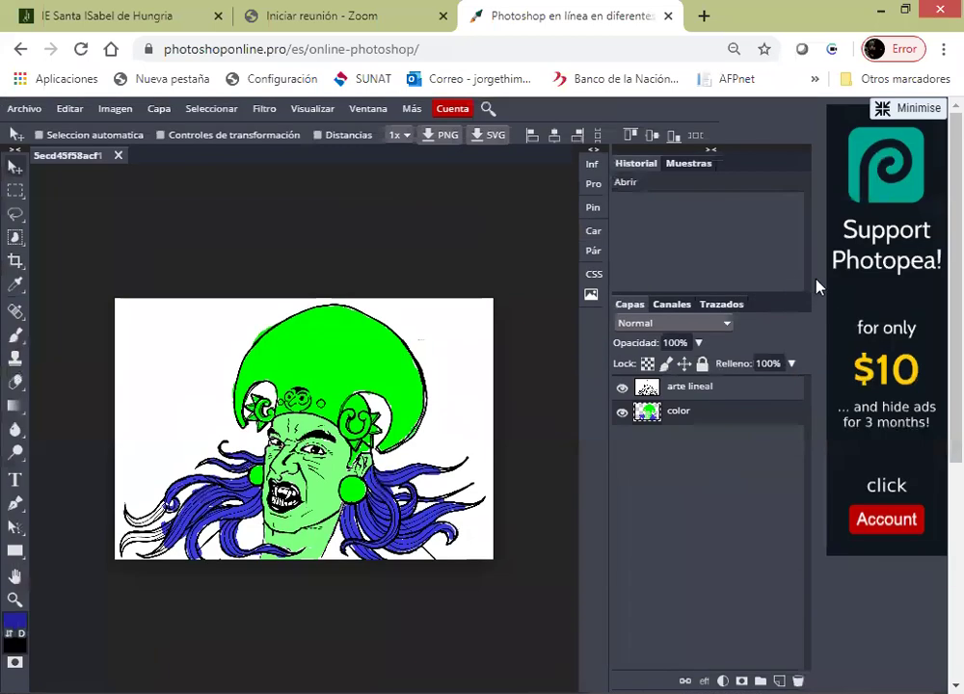
{"action": "scroll", "coordinate": [935, 303], "scroll_direction": "down", "scroll_amount": 1}
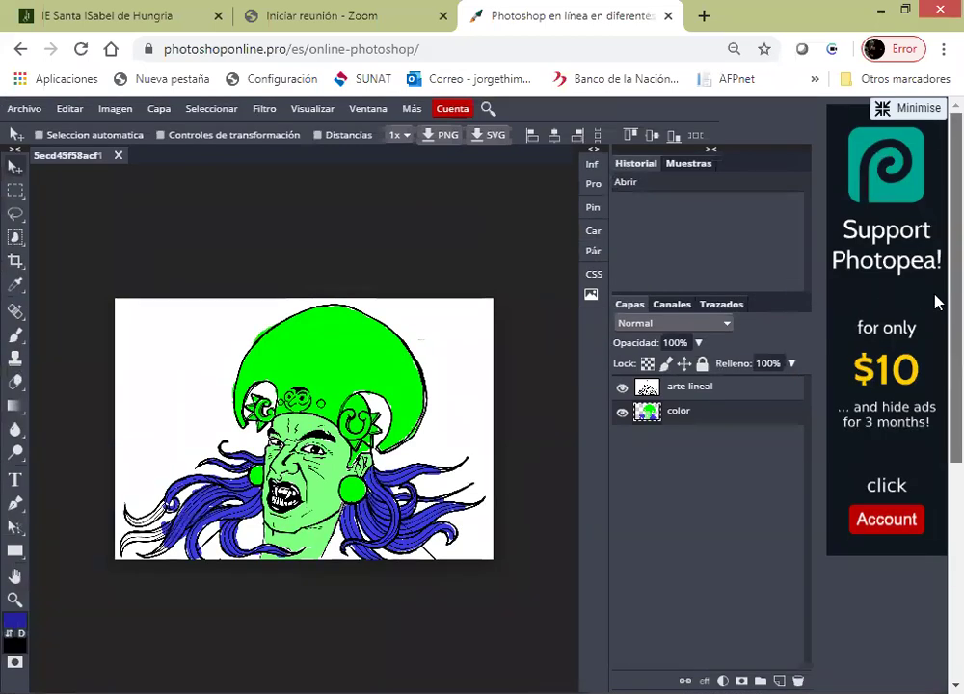
{"action": "scroll", "coordinate": [934, 313], "scroll_direction": "down", "scroll_amount": 1}
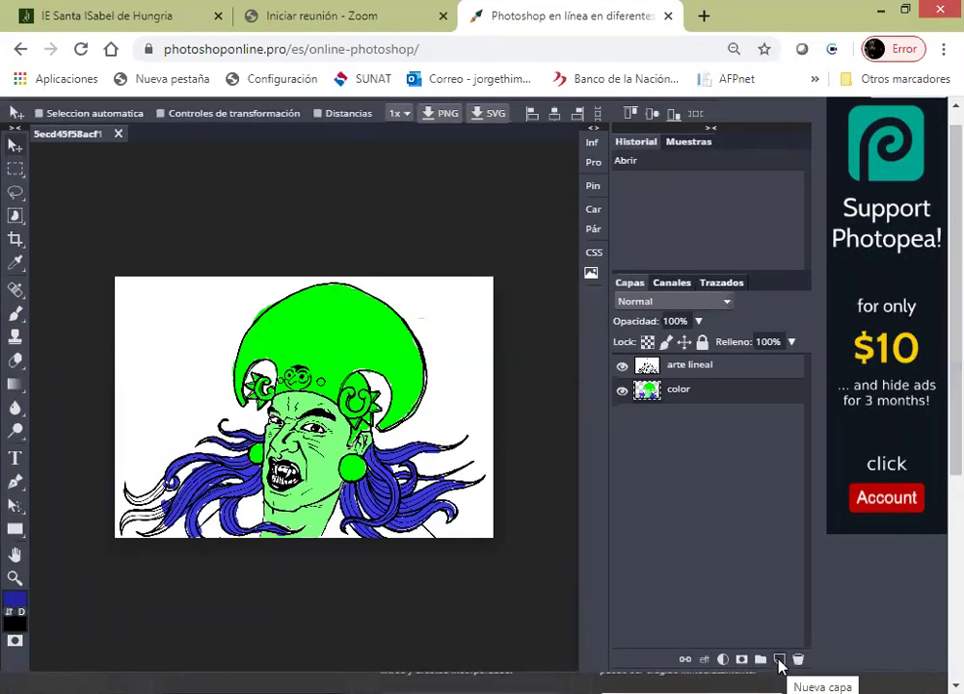
{"action": "left_click", "coordinate": [778, 658]}
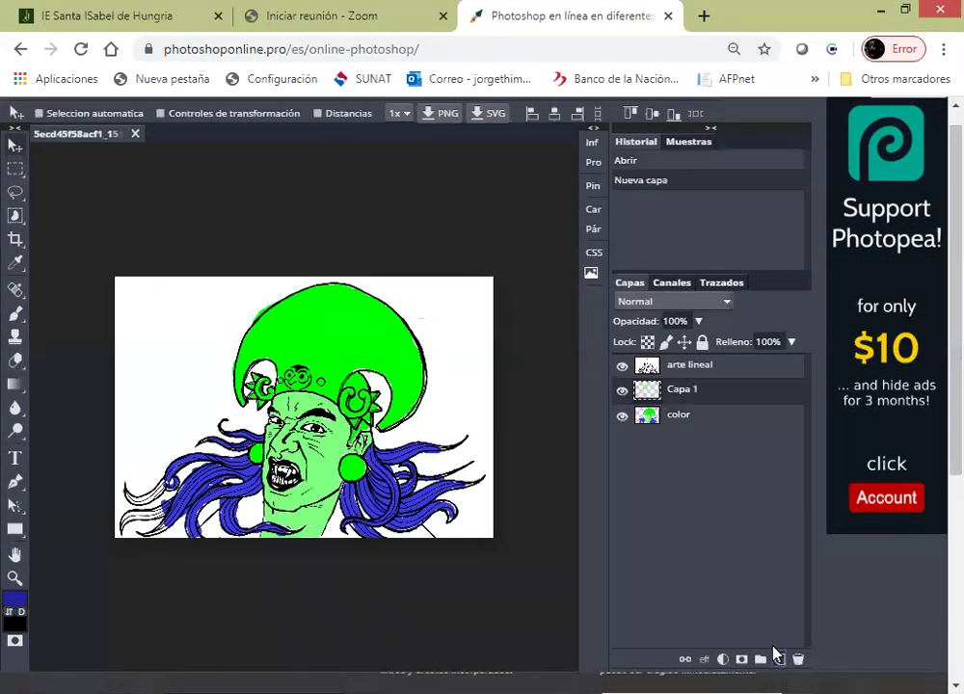
{"action": "double_click", "coordinate": [682, 392]}
{"action": "type", "text": "sombras"}
{"action": "key", "text": "Return"}
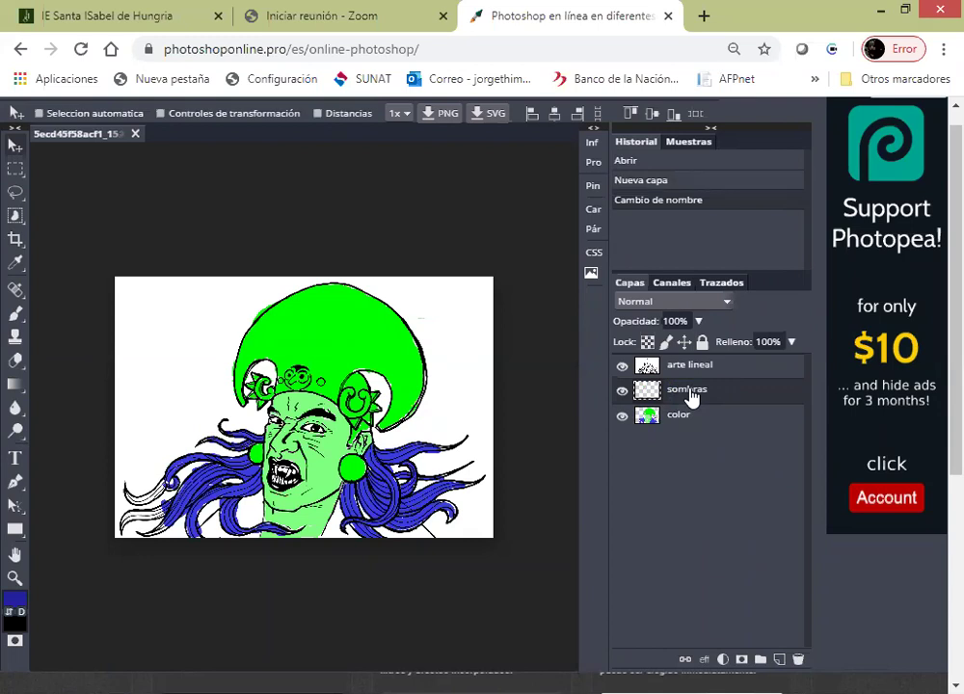
Step: View the color layer on its own by temporarily hiding the sombras and arte lineal layers
{"action": "left_click", "coordinate": [696, 418]}
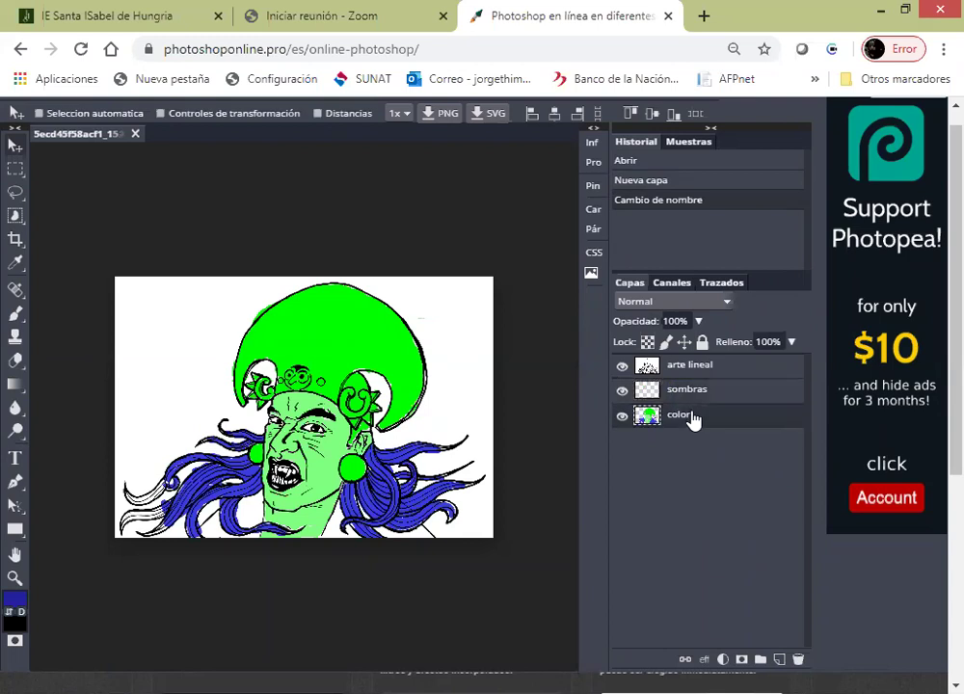
{"action": "left_click", "coordinate": [621, 390]}
{"action": "left_click", "coordinate": [622, 367]}
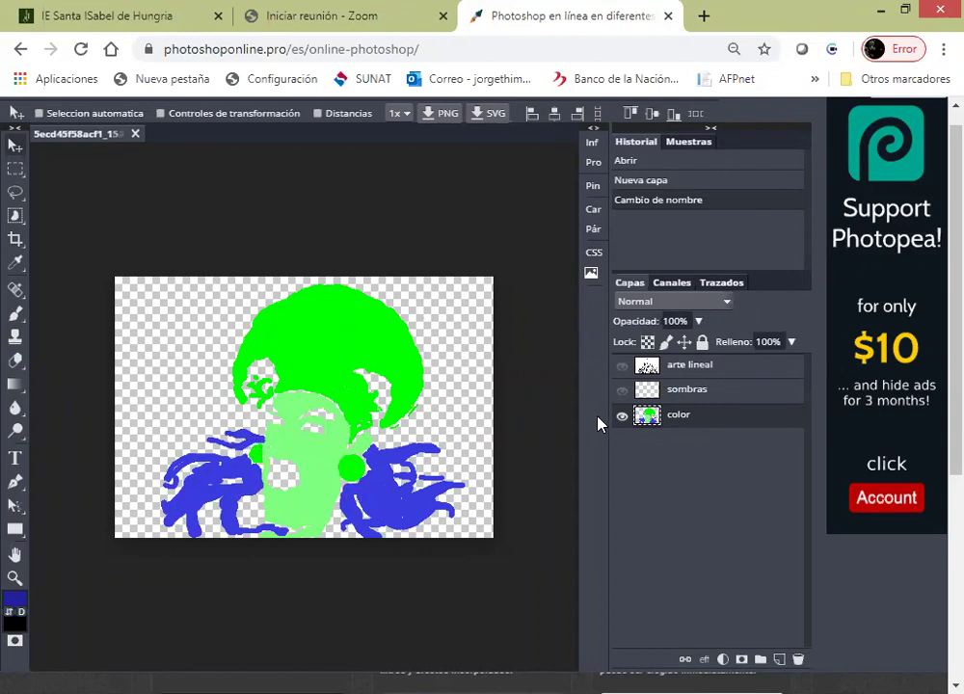
{"action": "left_click", "coordinate": [622, 367]}
Step: Prepare the Brush on the sombras layer with its blend mode set to Multiplicar and its flow to 7%
{"action": "left_click", "coordinate": [694, 390]}
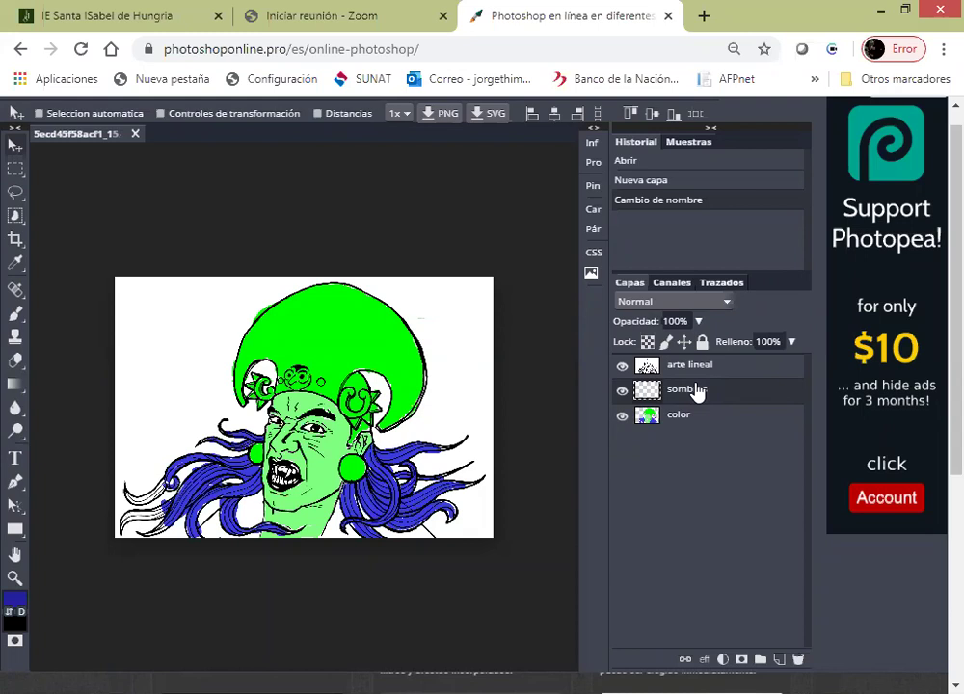
{"action": "left_click", "coordinate": [7, 314]}
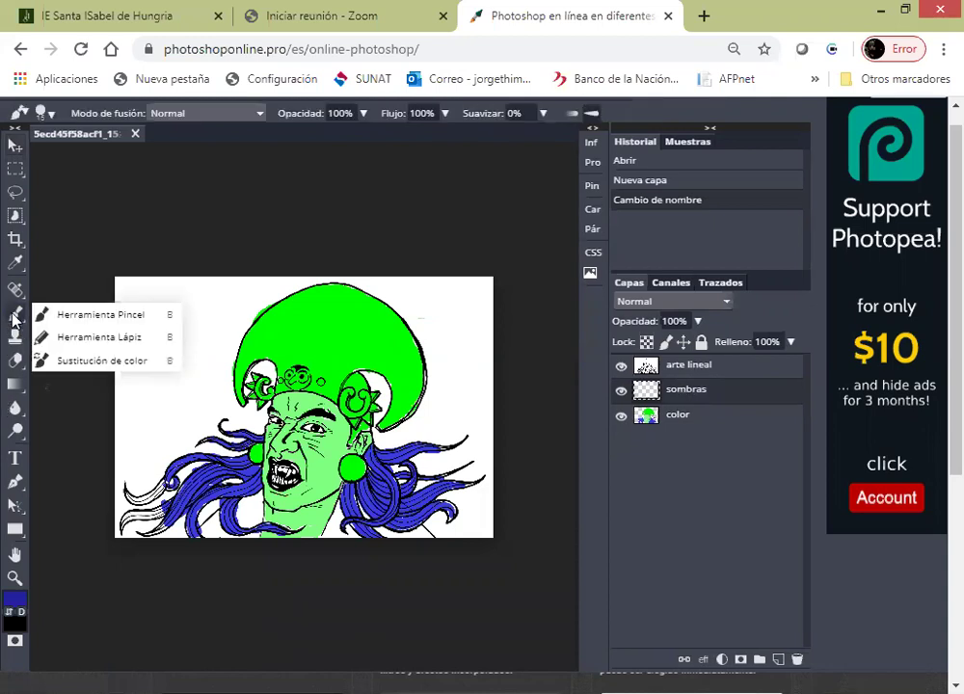
{"action": "left_click", "coordinate": [92, 318]}
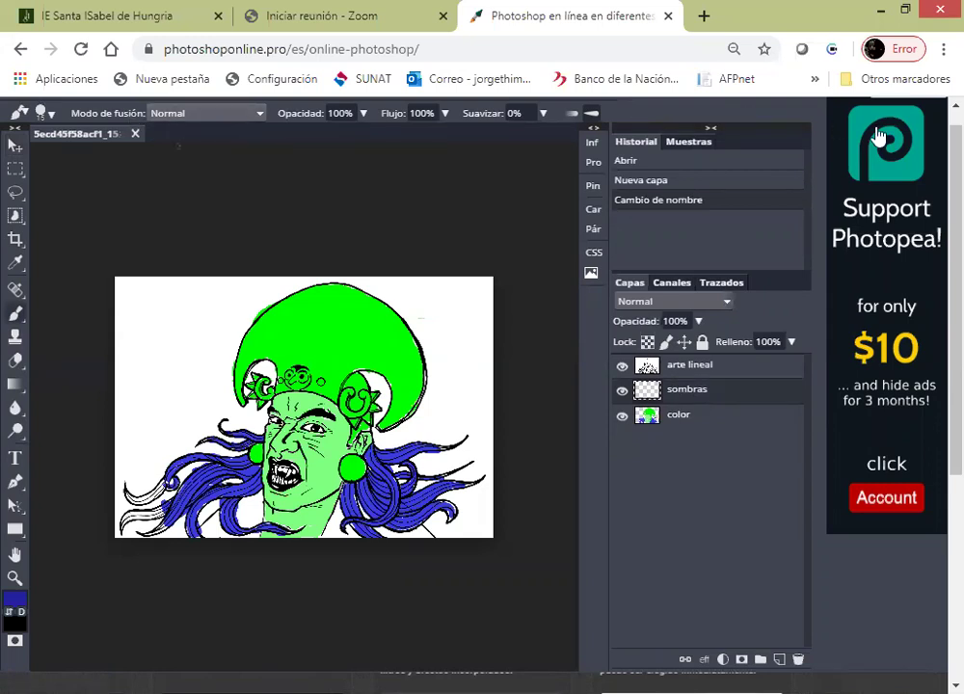
{"action": "scroll", "coordinate": [935, 109], "scroll_direction": "up", "scroll_amount": 1}
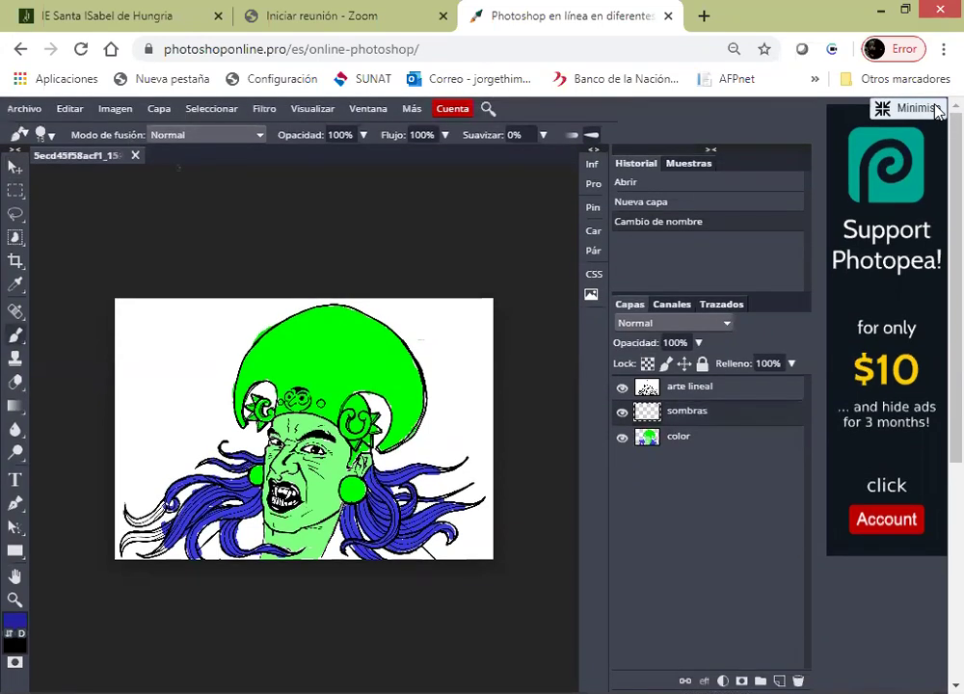
{"action": "left_click", "coordinate": [260, 136]}
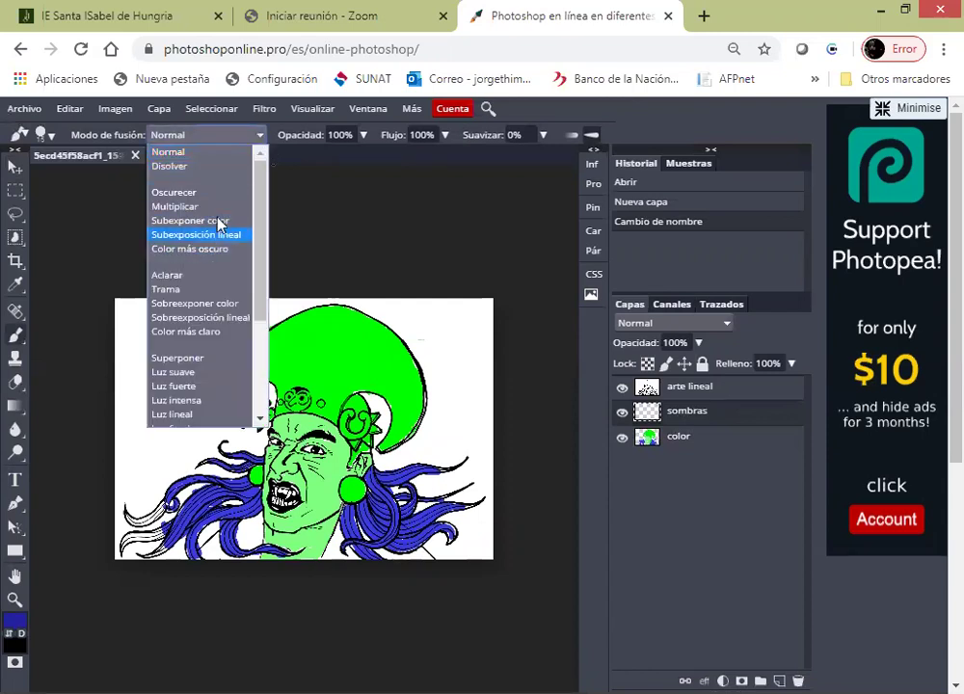
{"action": "left_click", "coordinate": [205, 207]}
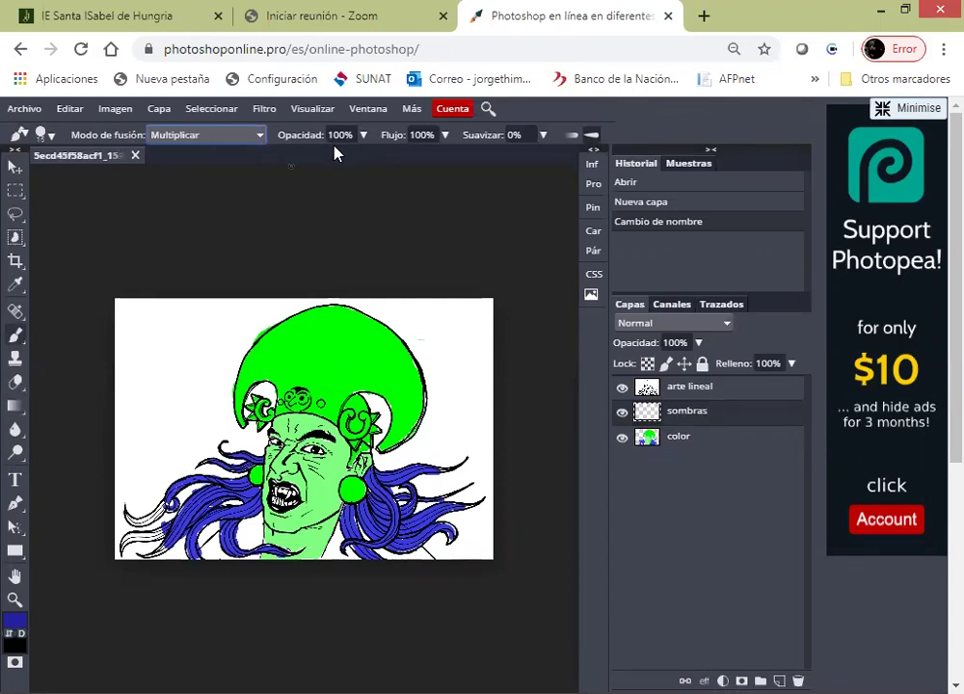
{"action": "left_click", "coordinate": [438, 135]}
{"action": "left_click", "coordinate": [447, 137]}
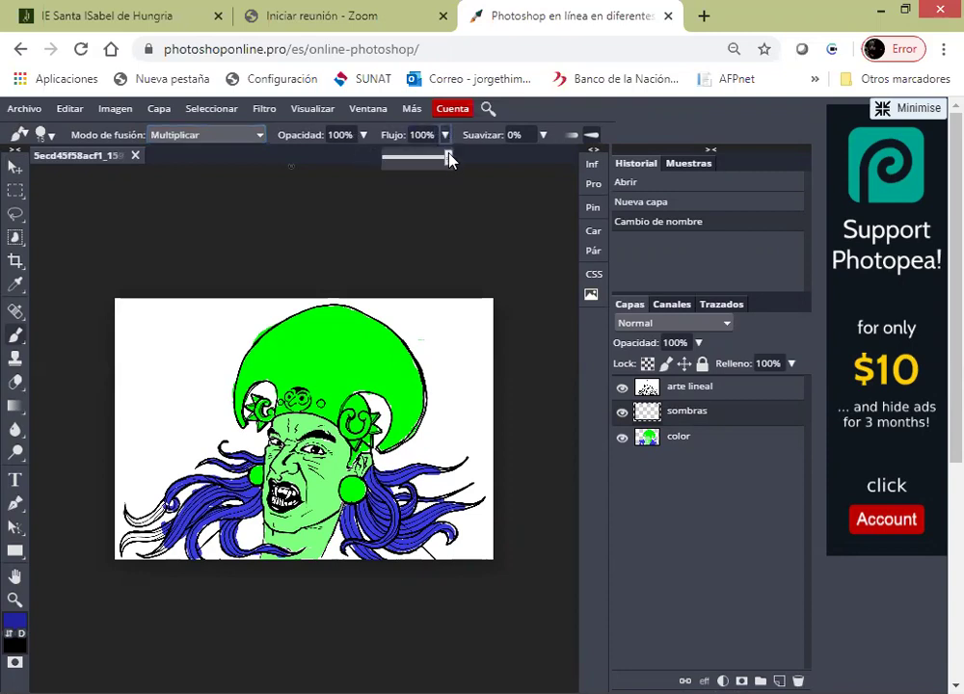
{"action": "left_click_drag", "start_coordinate": [446, 161], "coordinate": [390, 164]}
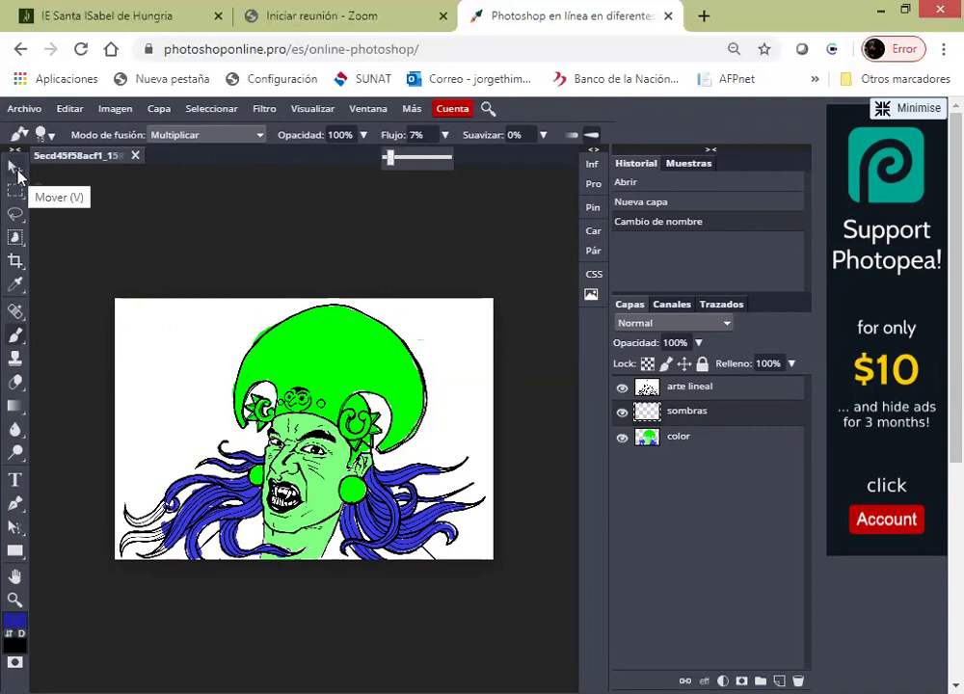
{"action": "left_click", "coordinate": [15, 168]}
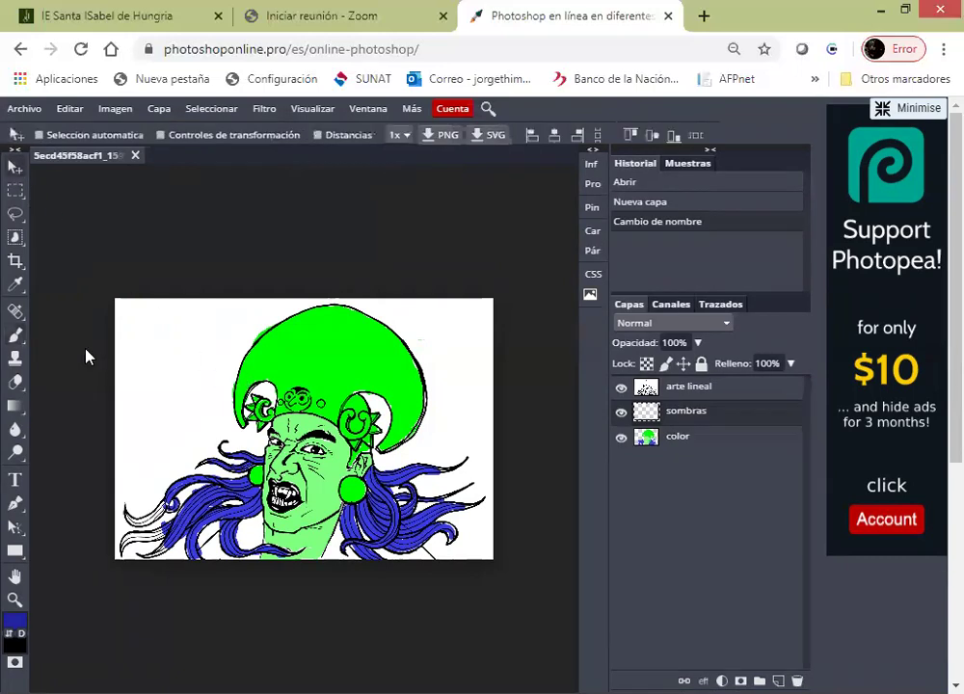
{"action": "left_click", "coordinate": [15, 335]}
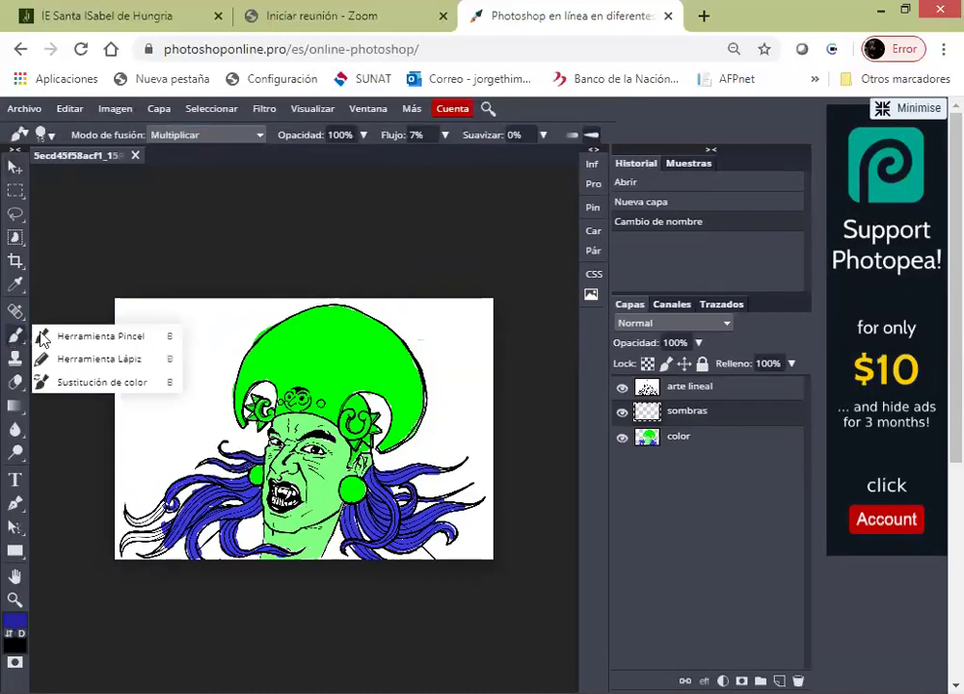
{"action": "left_click", "coordinate": [56, 334]}
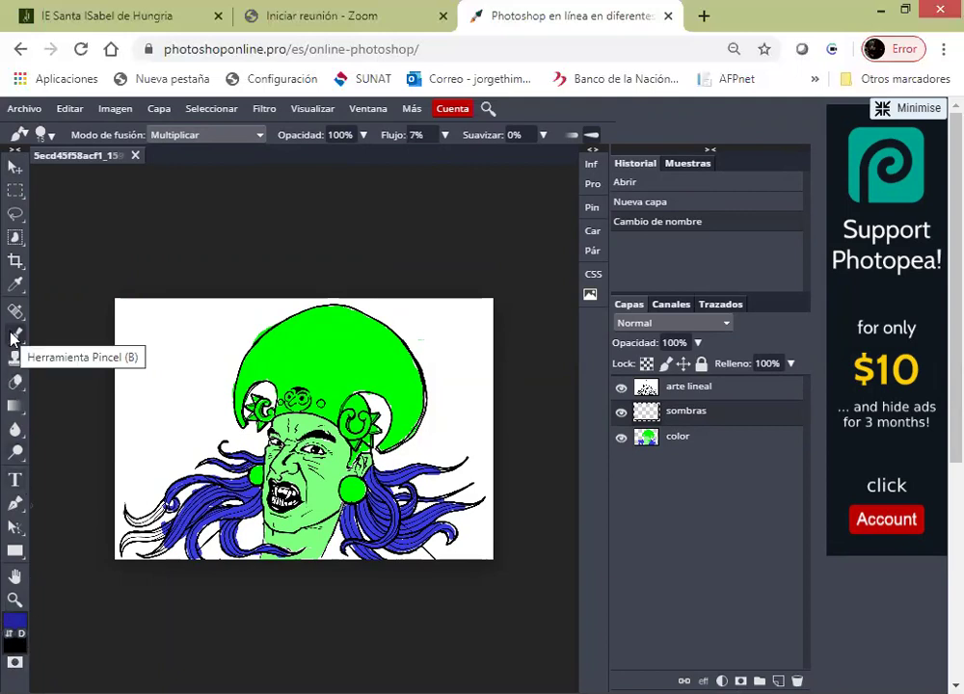
Step: Sample the headdress green from the color layer and darken the foreground colour to about 0fb00f
{"action": "left_click", "coordinate": [16, 284]}
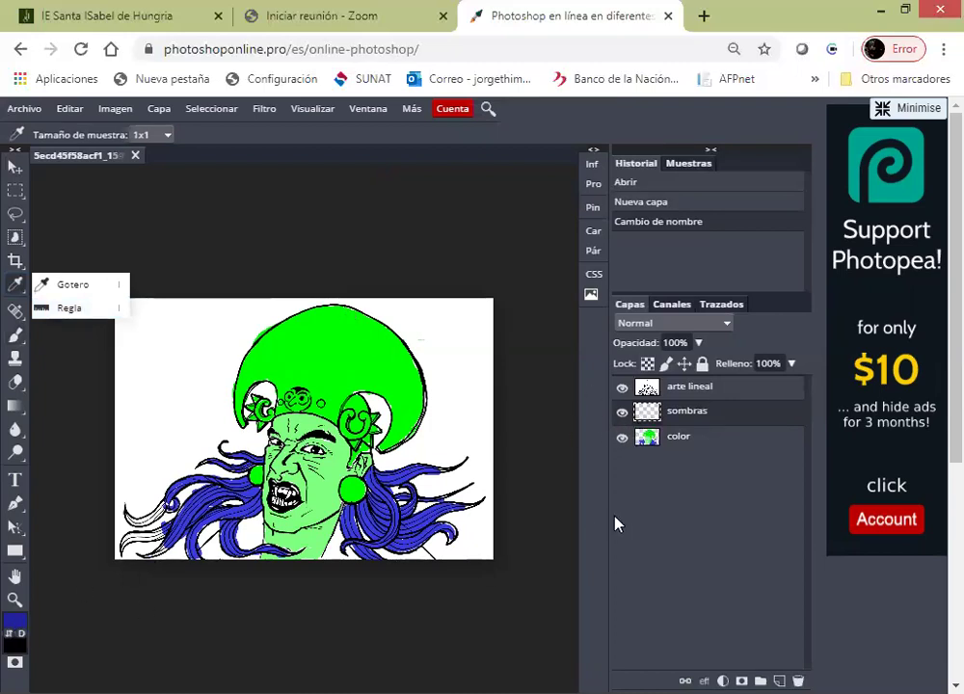
{"action": "left_click", "coordinate": [698, 446]}
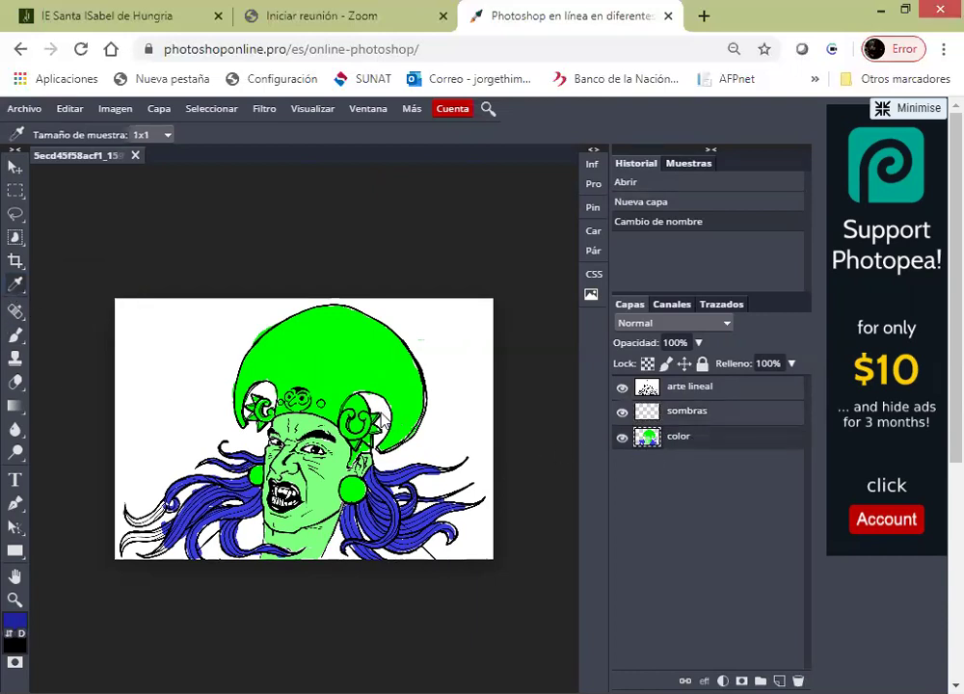
{"action": "left_click", "coordinate": [305, 338]}
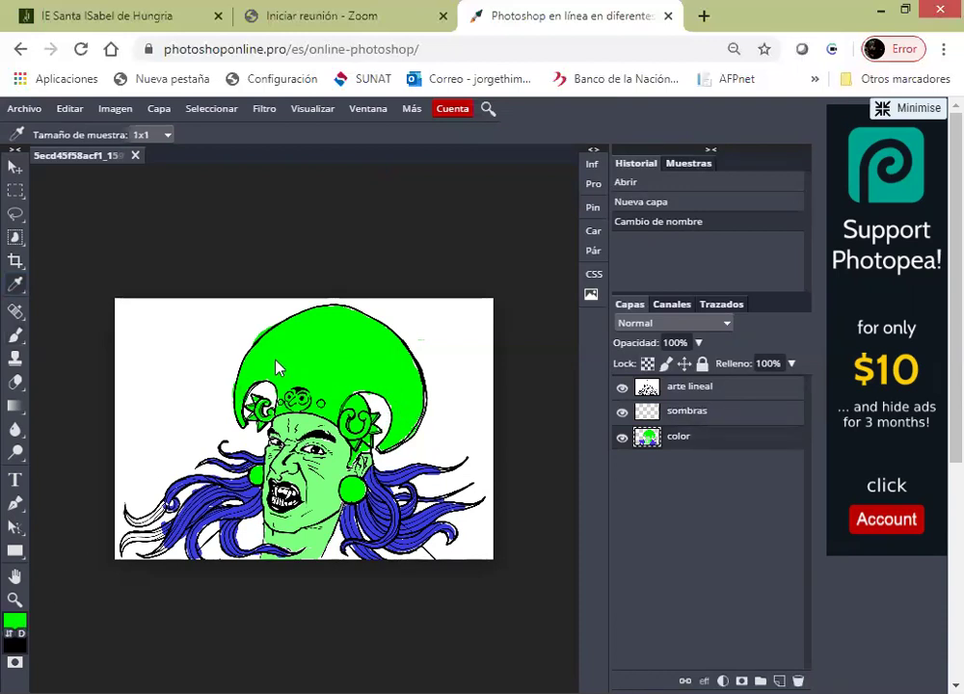
{"action": "left_click", "coordinate": [14, 625]}
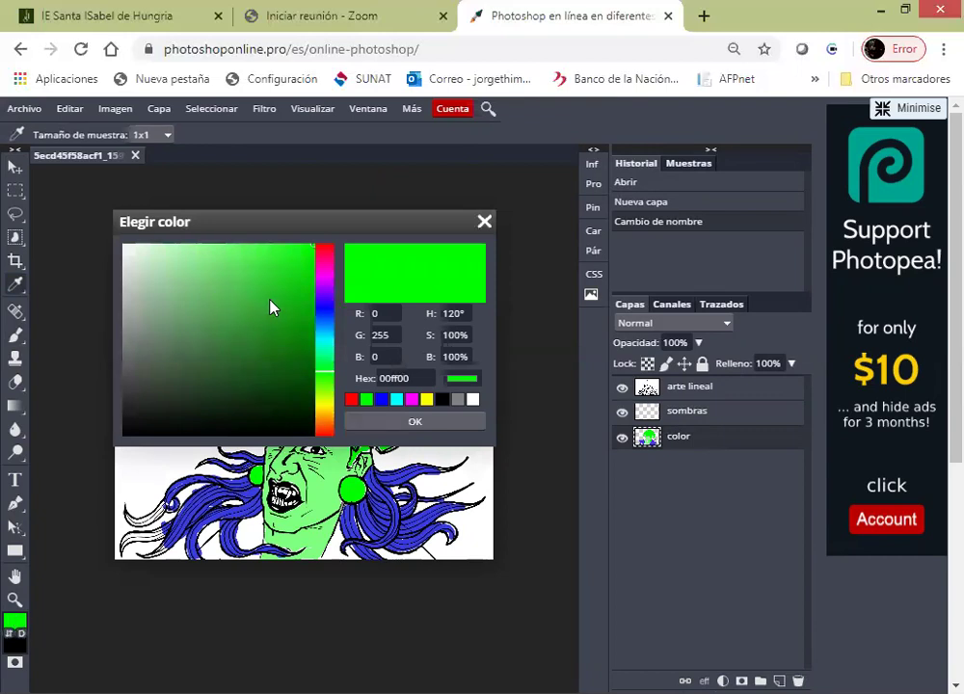
{"action": "left_click_drag", "start_coordinate": [275, 309], "coordinate": [298, 305]}
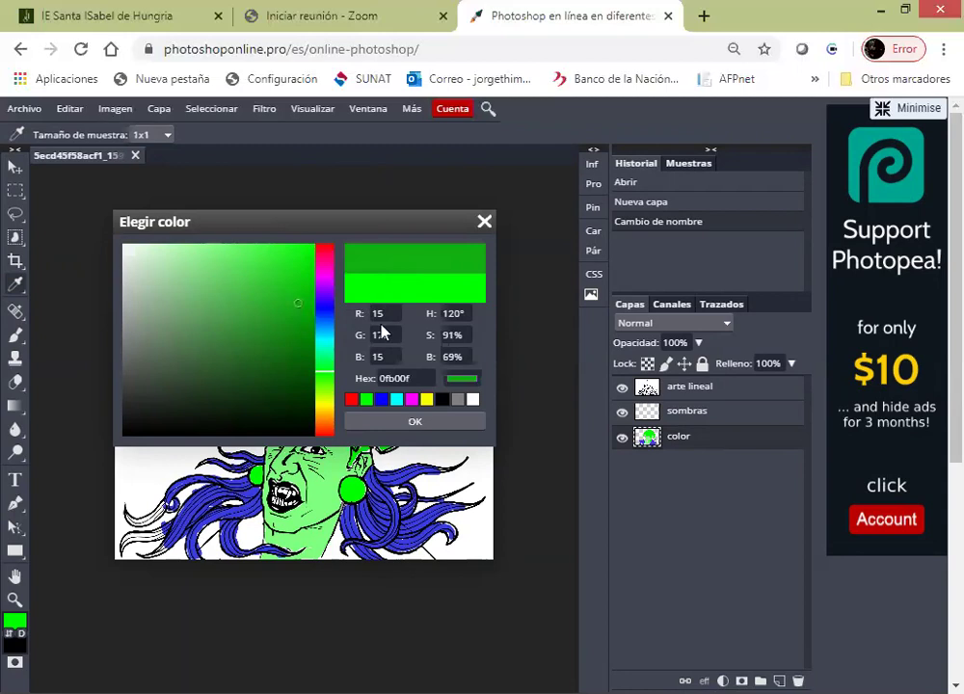
{"action": "left_click", "coordinate": [296, 303]}
{"action": "left_click", "coordinate": [390, 424]}
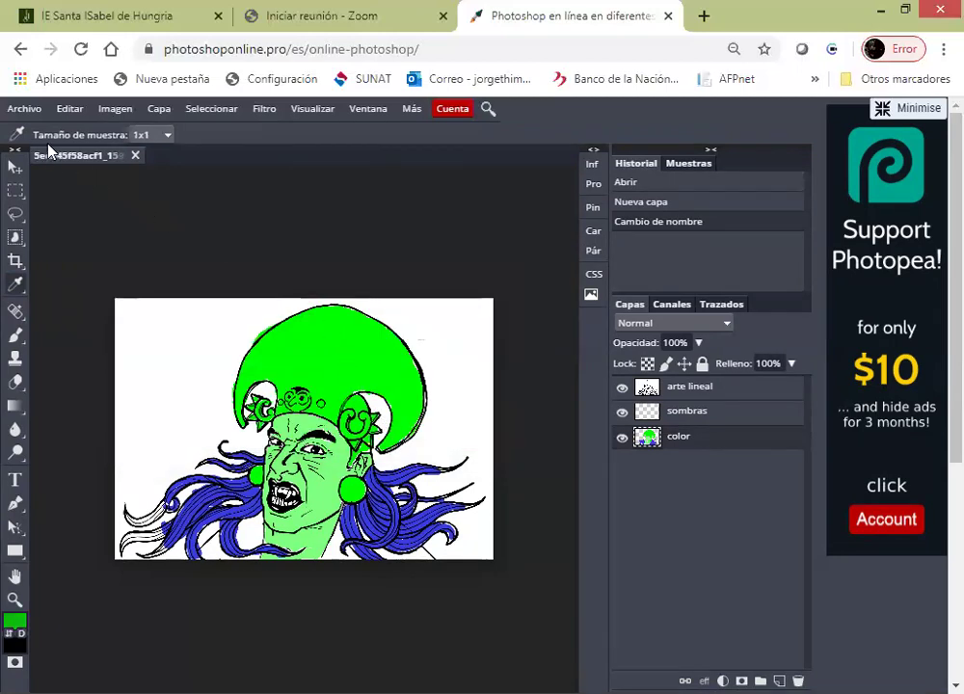
Step: Set the Brush size to about 77 px and dab the darker green once near the headdress's top on the color layer
{"action": "left_click", "coordinate": [14, 338]}
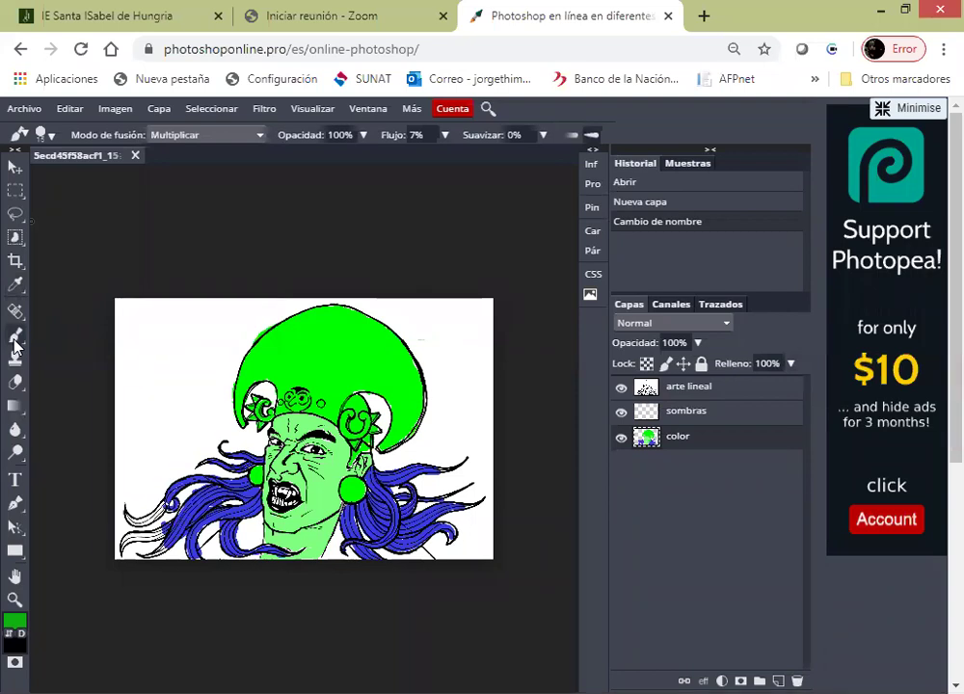
{"action": "left_click", "coordinate": [53, 134]}
{"action": "left_click_drag", "start_coordinate": [79, 181], "coordinate": [108, 182]}
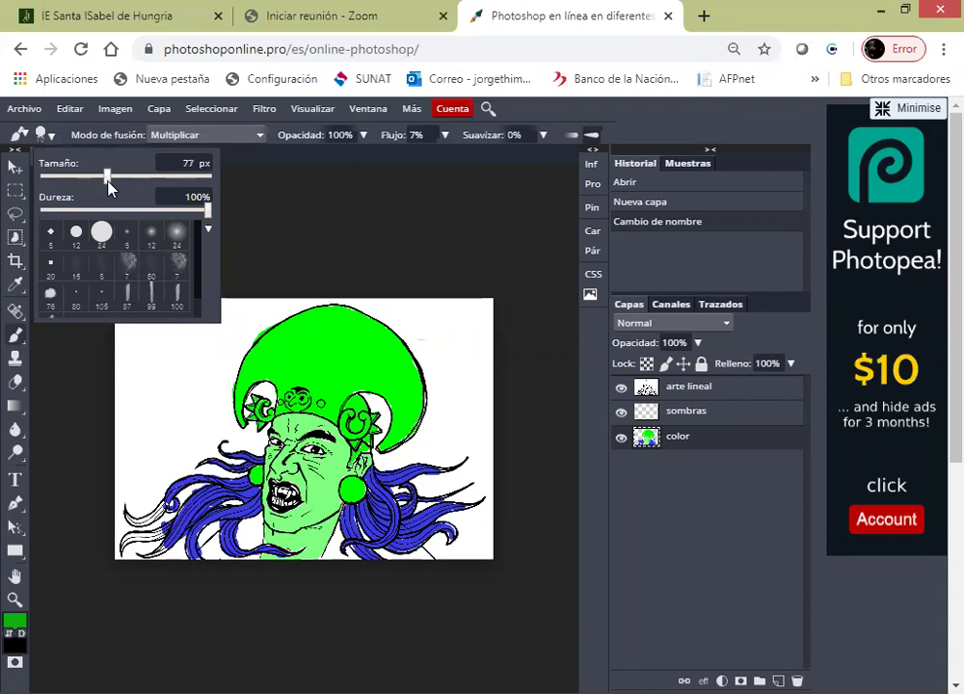
{"action": "left_click", "coordinate": [262, 204]}
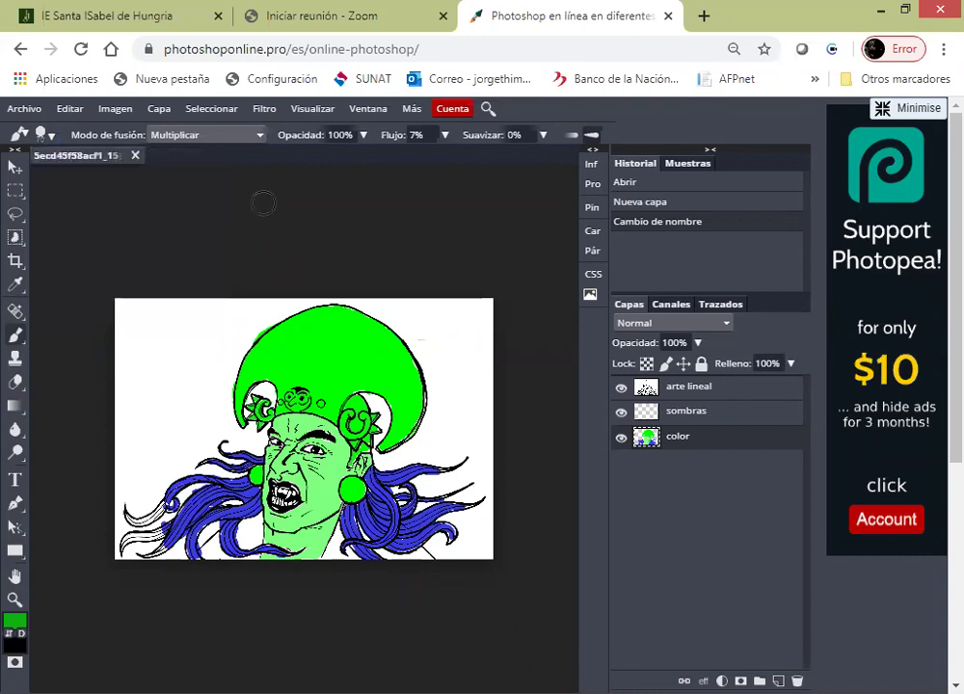
{"action": "left_click", "coordinate": [339, 311]}
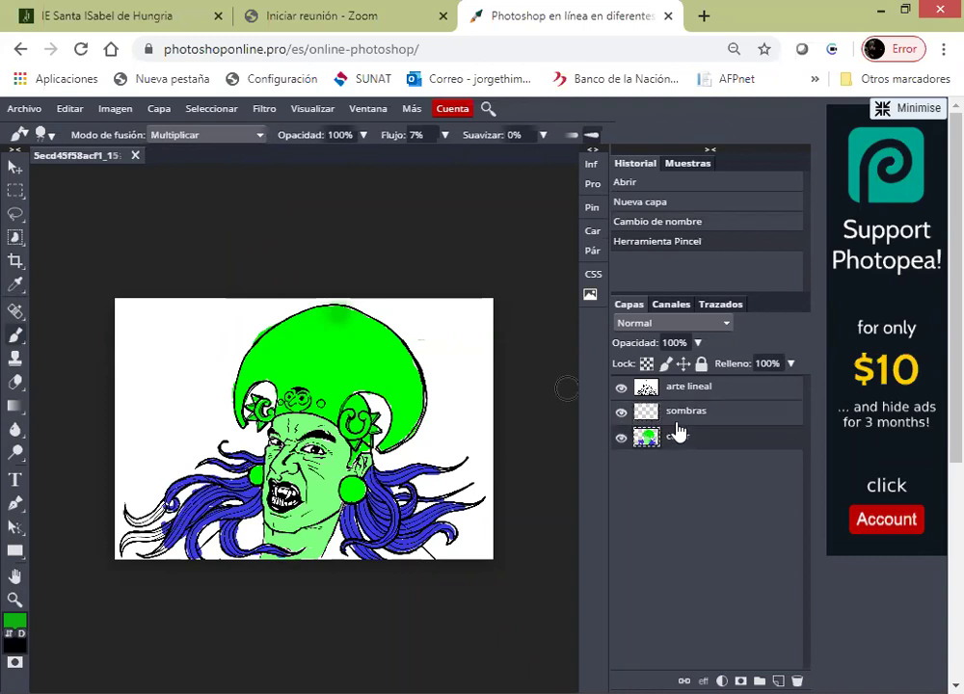
Step: Paint a soft darker-green shadow band on the sombras layer from the headdress's top down through its centre
{"action": "left_click", "coordinate": [677, 416]}
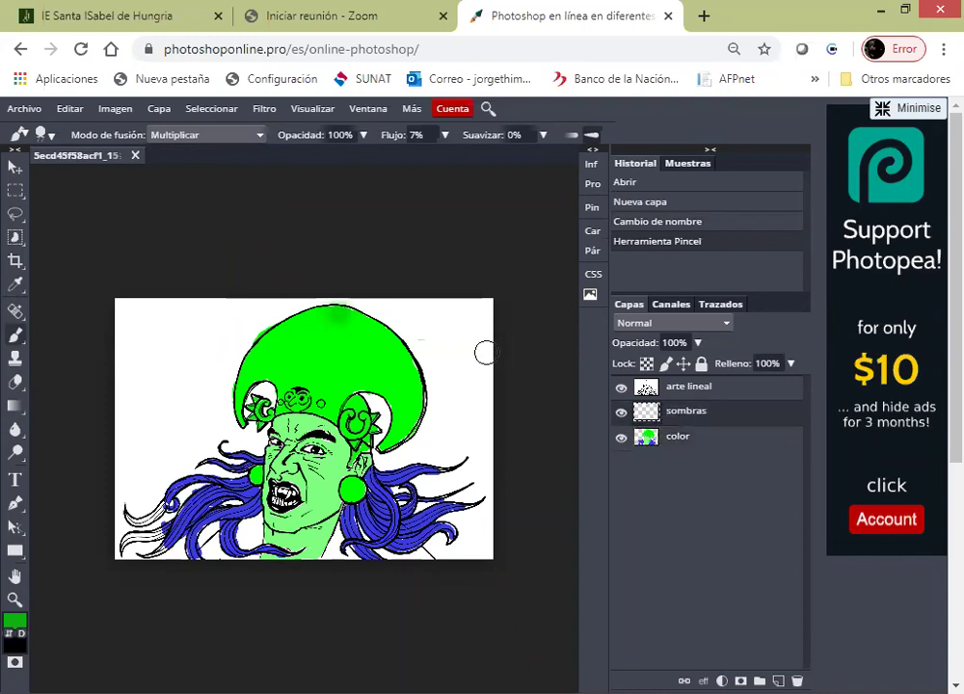
{"action": "mouse_move", "coordinate": [333, 319]}
{"action": "left_mouse_down"}
{"action": "mouse_move", "coordinate": [340, 310]}
{"action": "mouse_move", "coordinate": [322, 332]}
{"action": "left_mouse_up"}
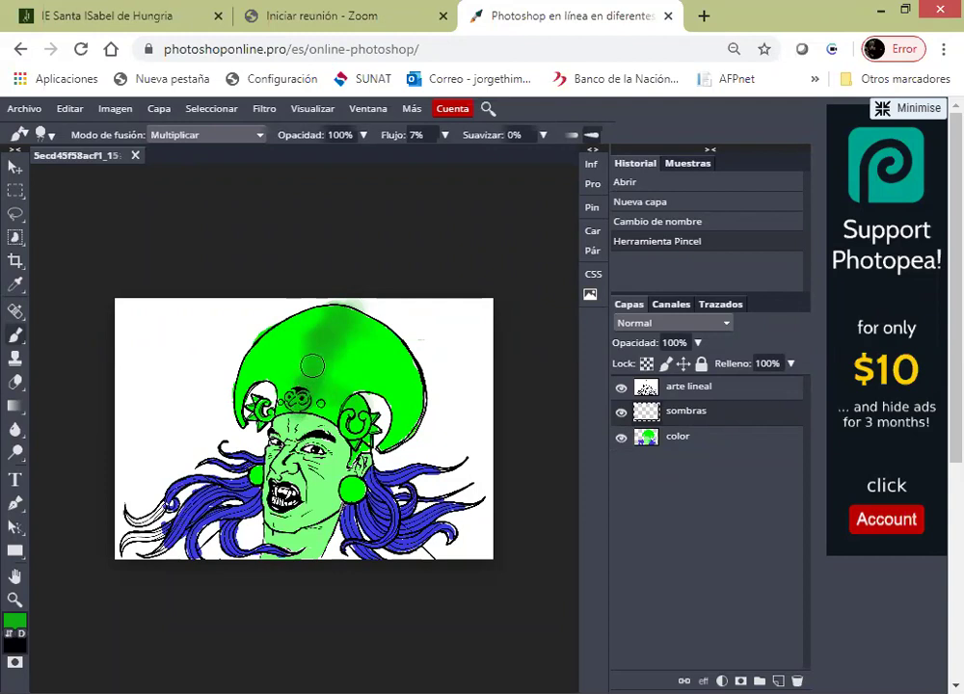
{"action": "left_click_drag", "start_coordinate": [323, 338], "coordinate": [334, 328]}
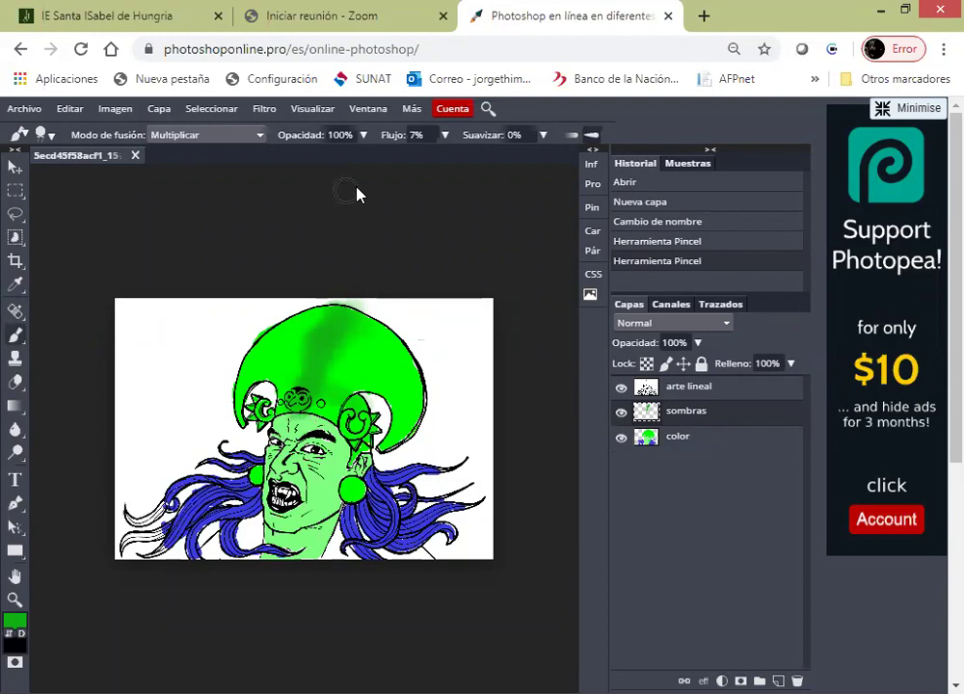
Step: Select the headdress's bright green area on the color layer with the Magic Wand at tolerance 10
{"action": "left_click", "coordinate": [702, 441]}
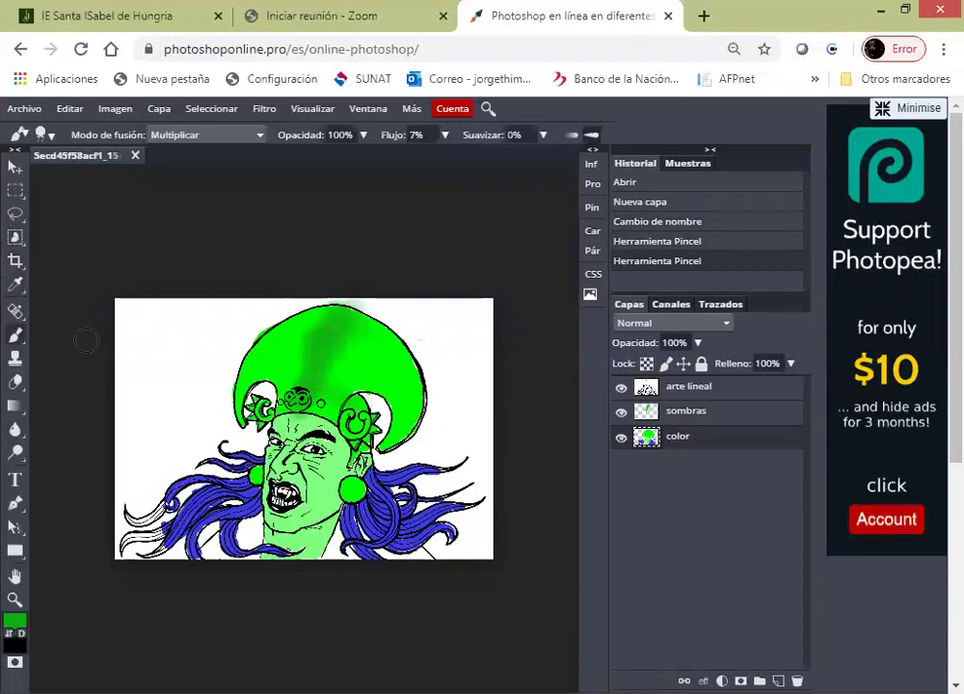
{"action": "left_click", "coordinate": [19, 241]}
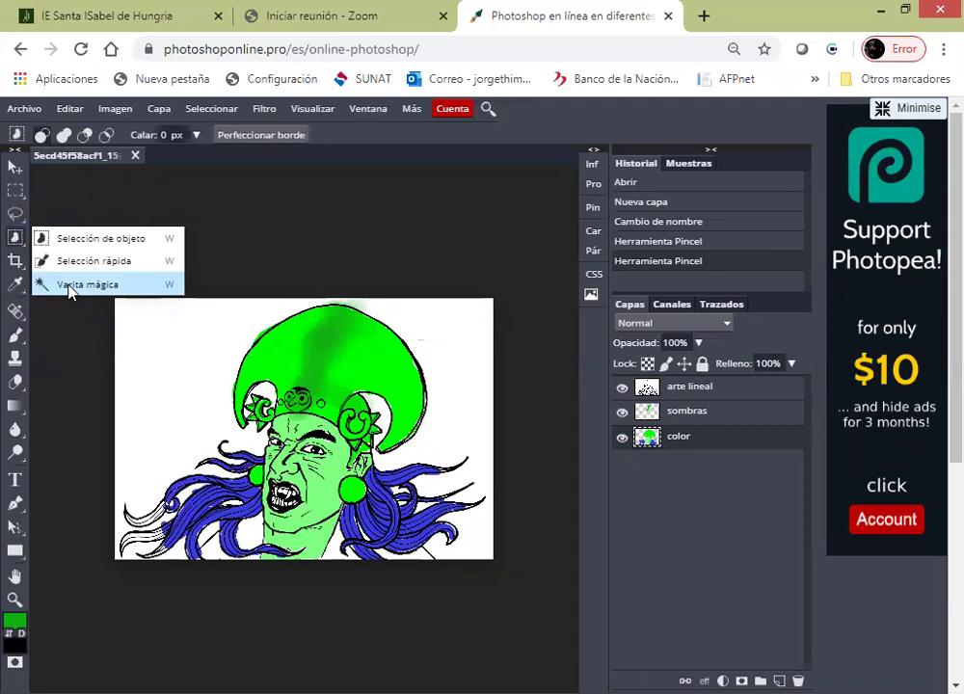
{"action": "left_click", "coordinate": [69, 287]}
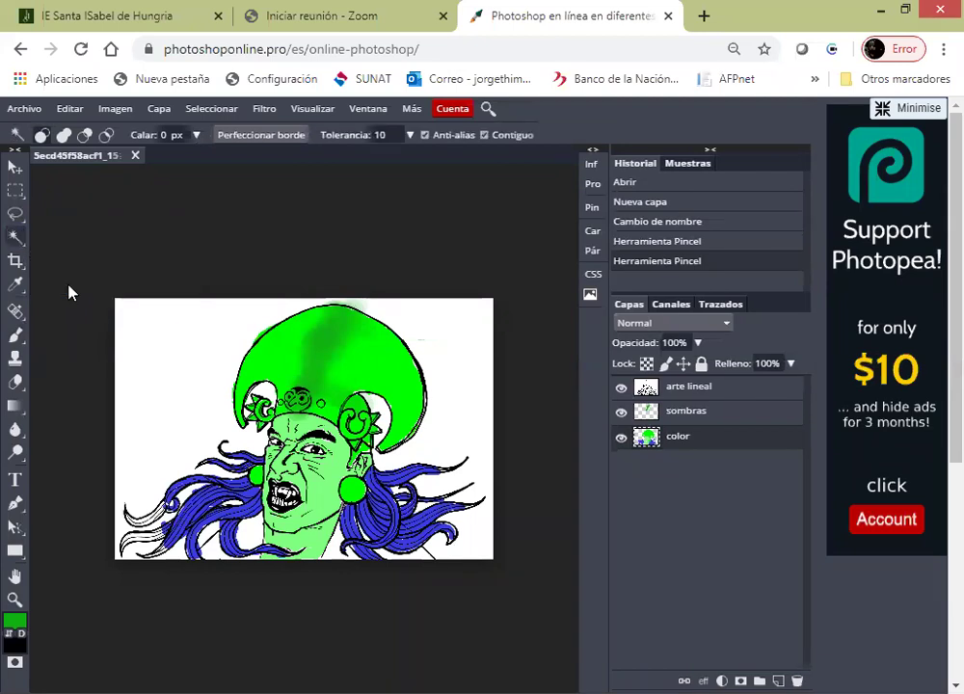
{"action": "left_click", "coordinate": [382, 363]}
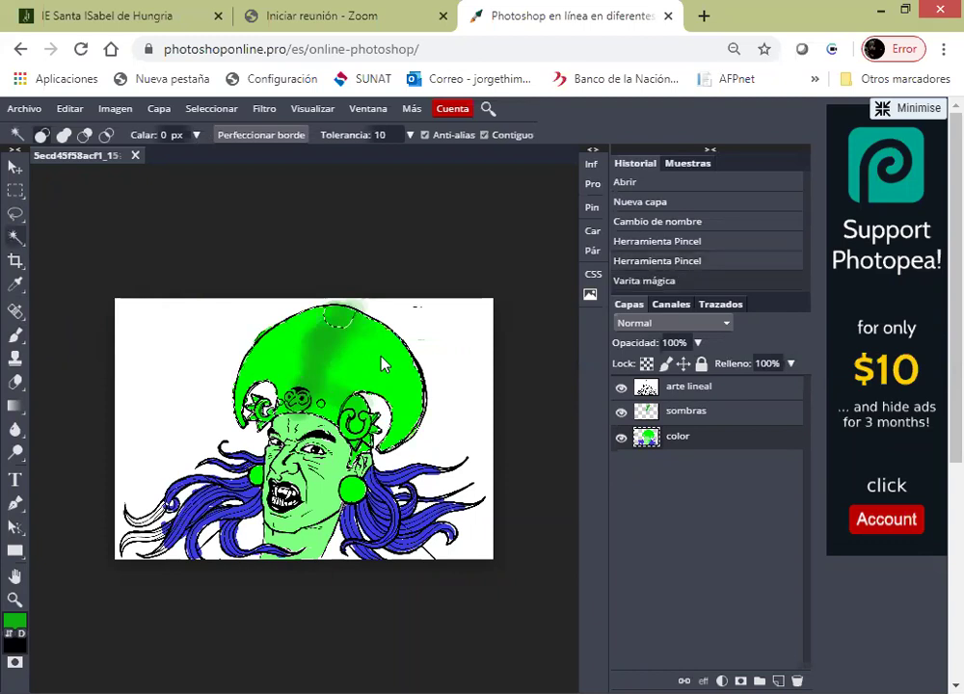
Step: Inspect the headdress selection on the color layer alone by temporarily hiding the sombras and arte lineal layers
{"action": "left_click", "coordinate": [620, 415]}
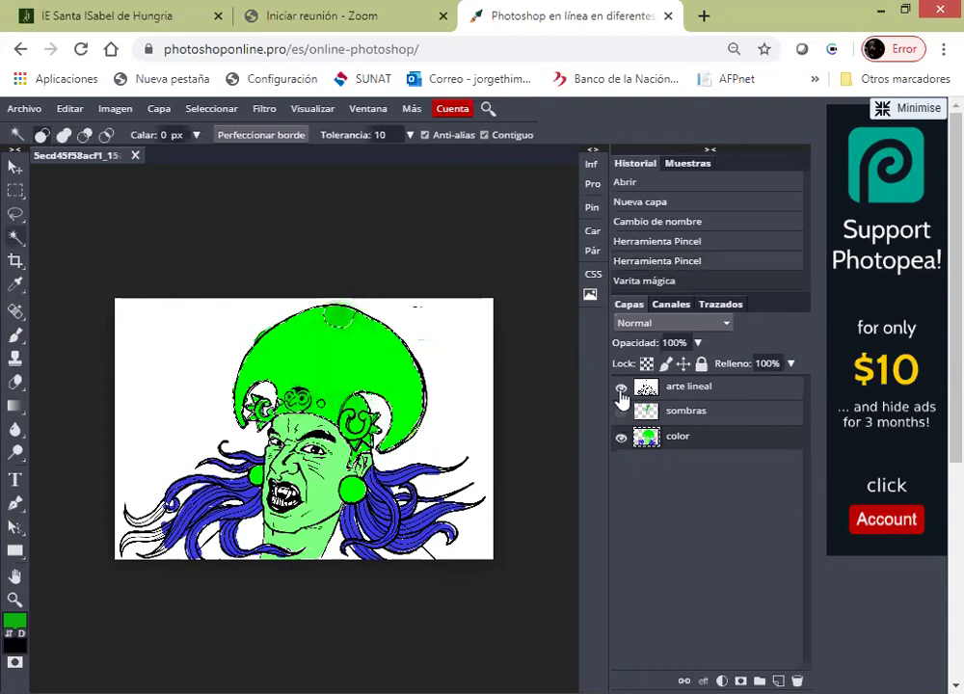
{"action": "left_click", "coordinate": [621, 389]}
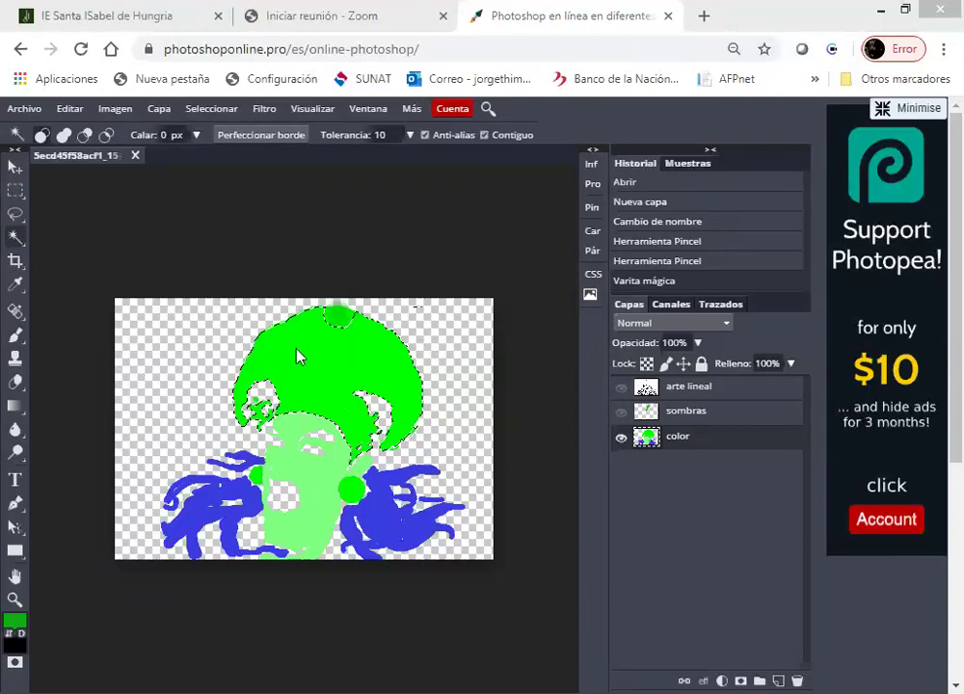
{"action": "left_click", "coordinate": [621, 412]}
{"action": "left_click", "coordinate": [620, 389]}
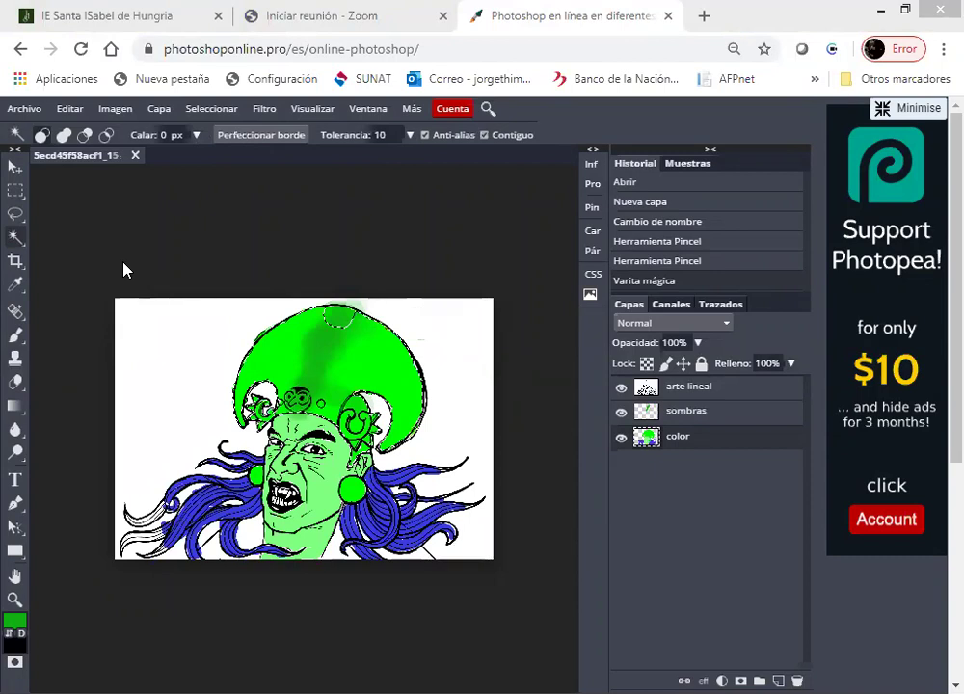
Step: Brush darker-green shading inside the headdress selection on the color layer, along both sides, the lower band and the centre
{"action": "key", "text": "b"}
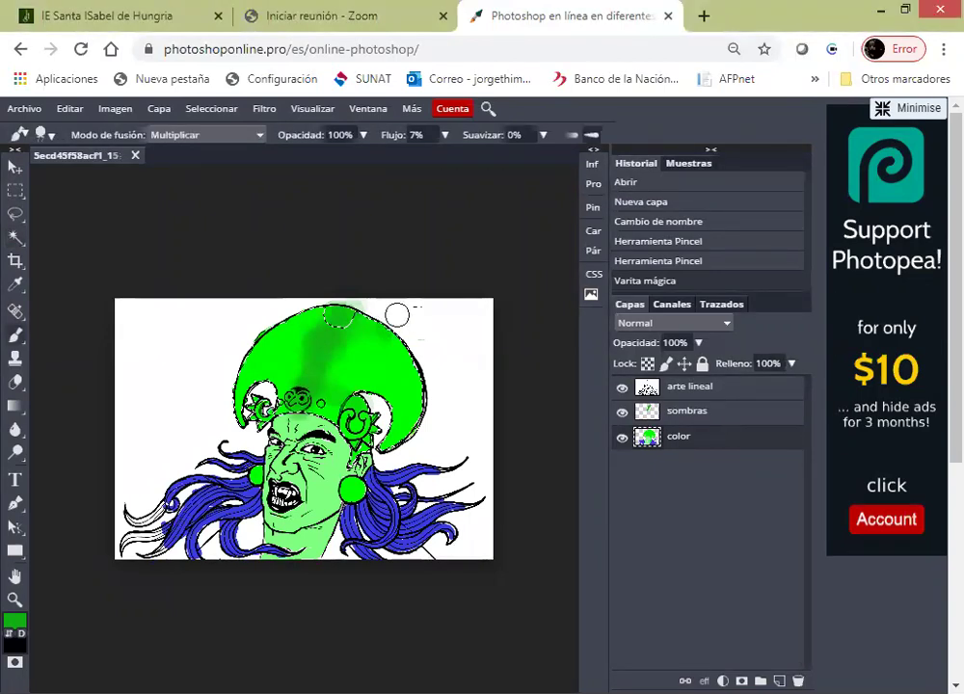
{"action": "left_click_drag", "start_coordinate": [420, 338], "coordinate": [388, 189]}
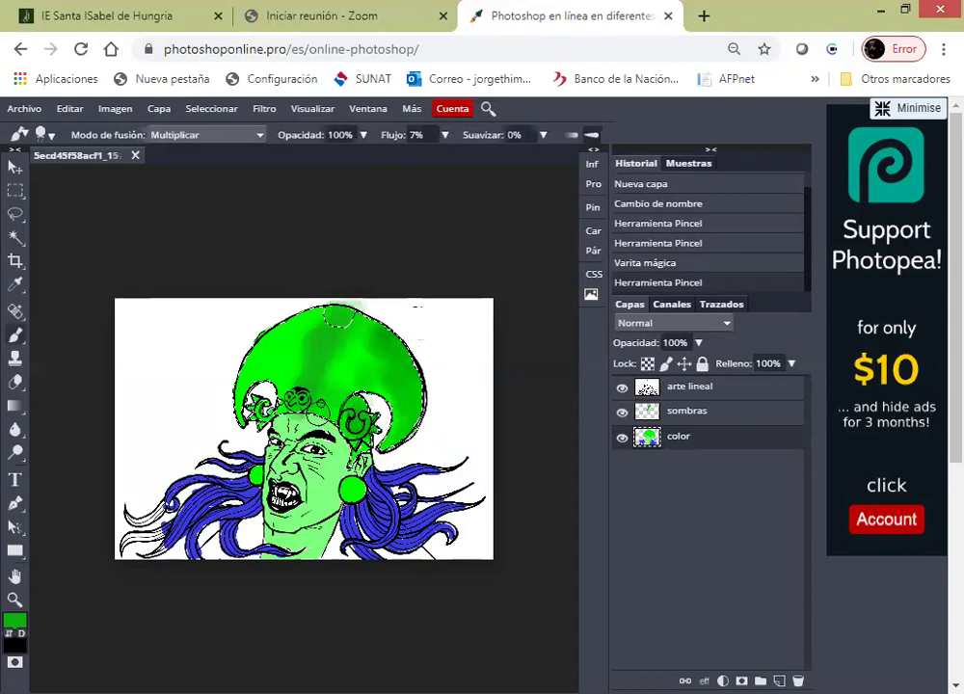
{"action": "left_click", "coordinate": [337, 316]}
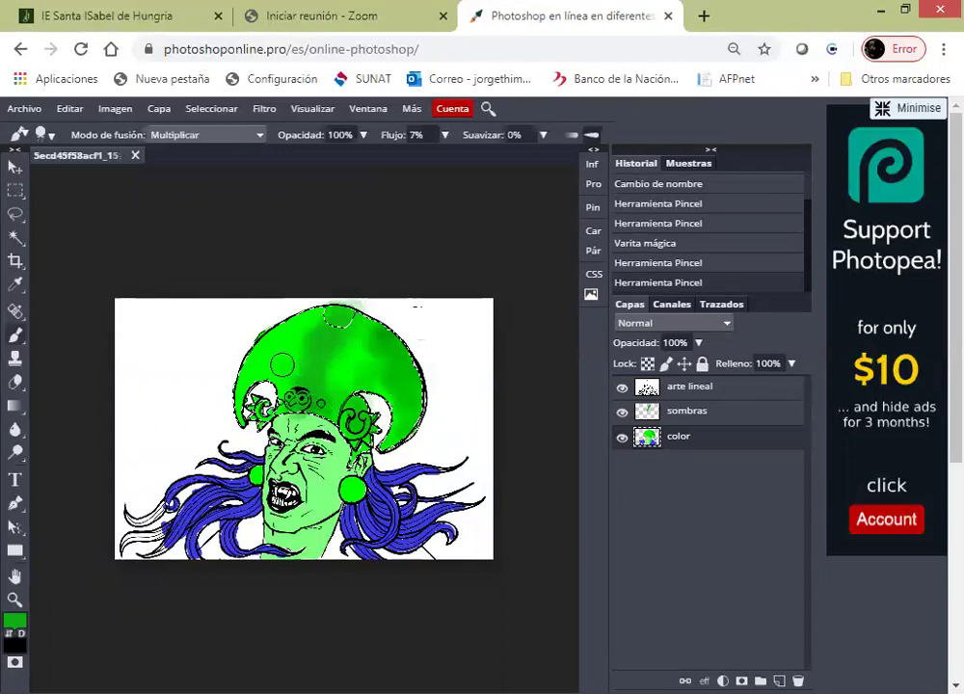
{"action": "left_click_drag", "start_coordinate": [275, 335], "coordinate": [277, 339]}
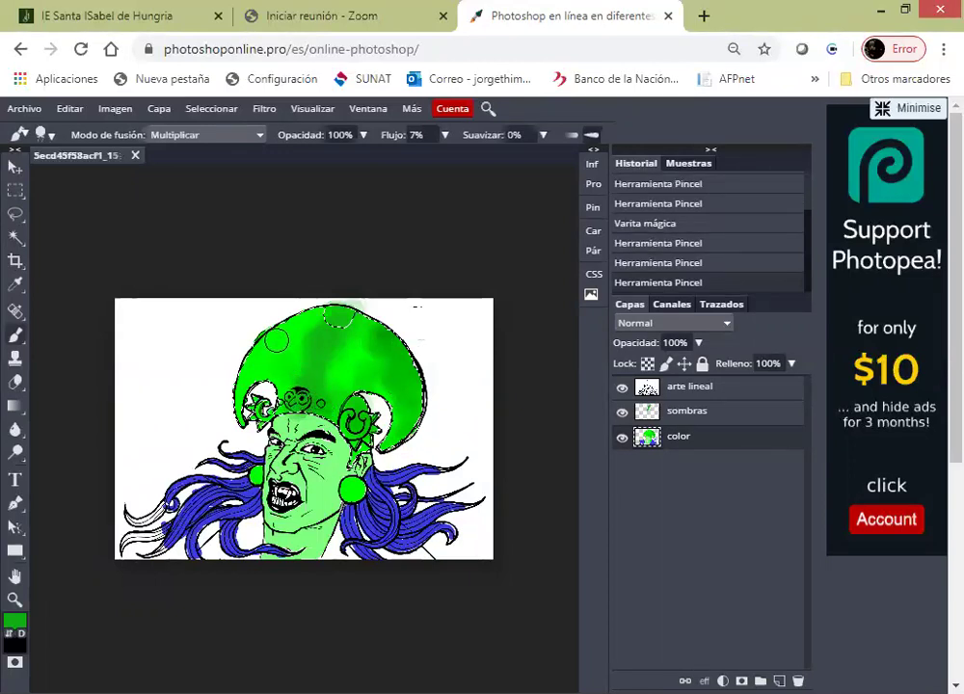
{"action": "left_click", "coordinate": [277, 340]}
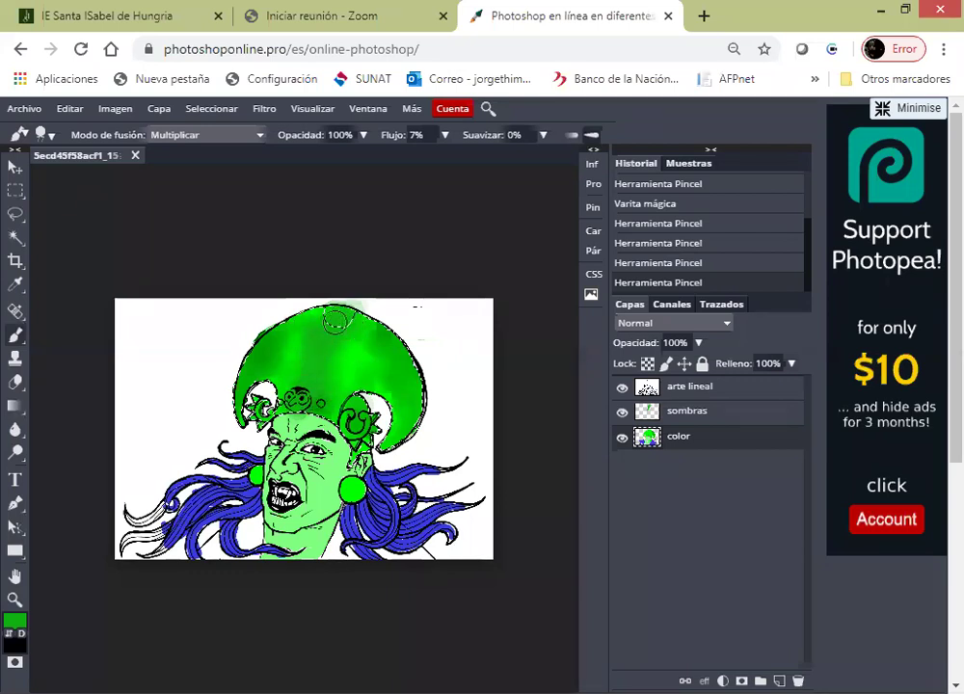
{"action": "left_click", "coordinate": [333, 318]}
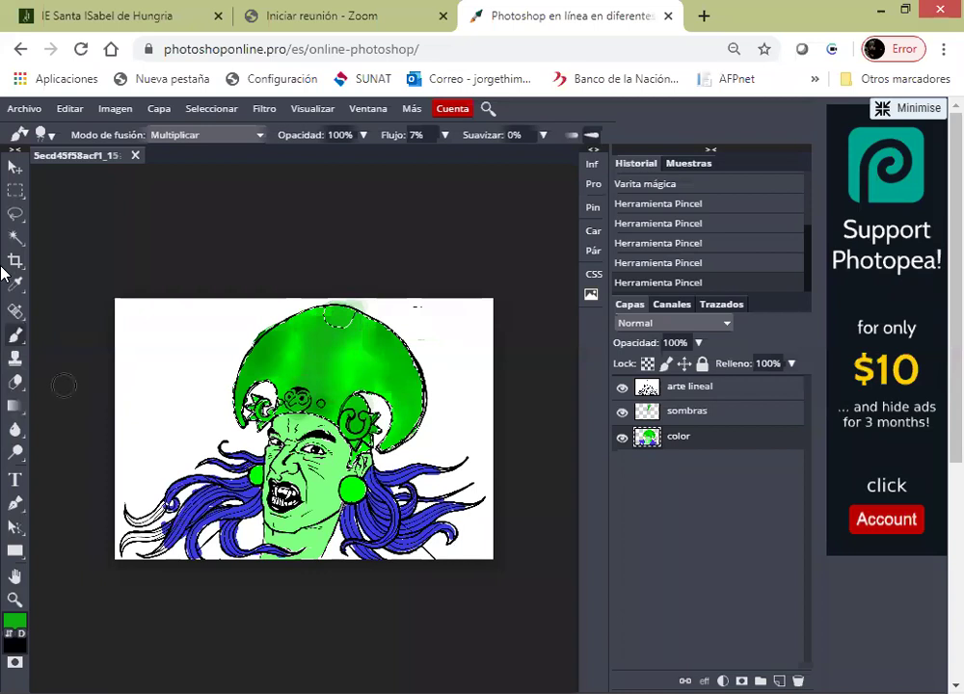
{"action": "left_click", "coordinate": [15, 171]}
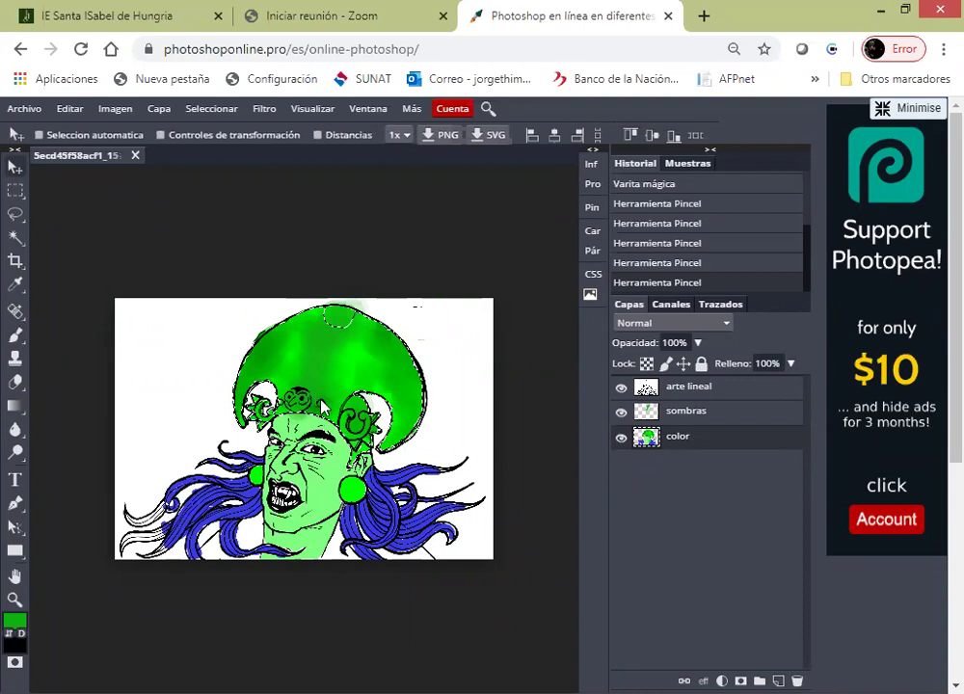
{"action": "left_click", "coordinate": [20, 240]}
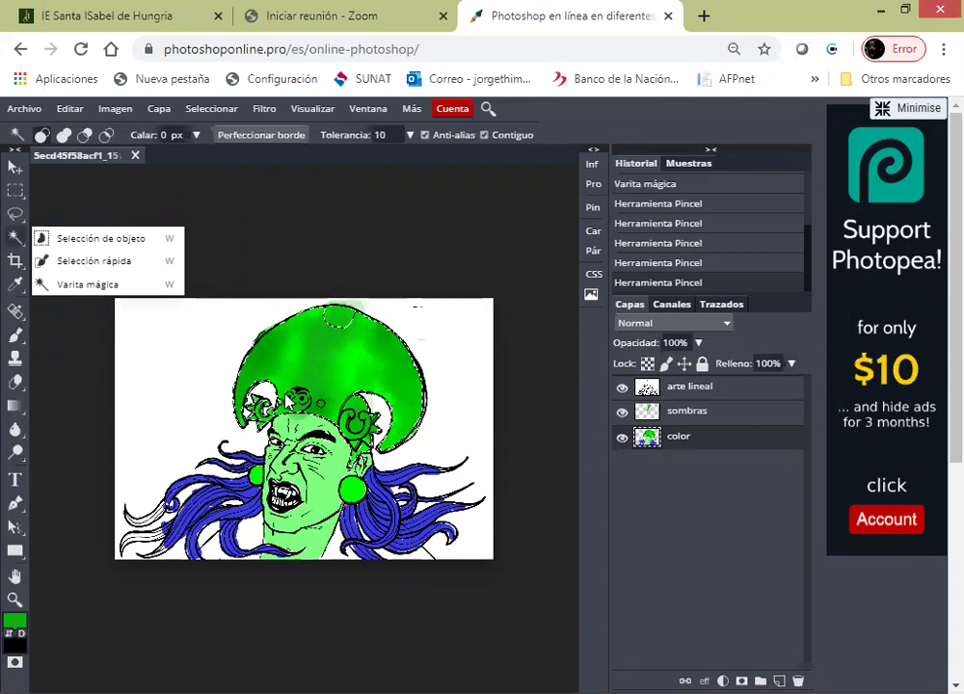
{"action": "left_click", "coordinate": [392, 161]}
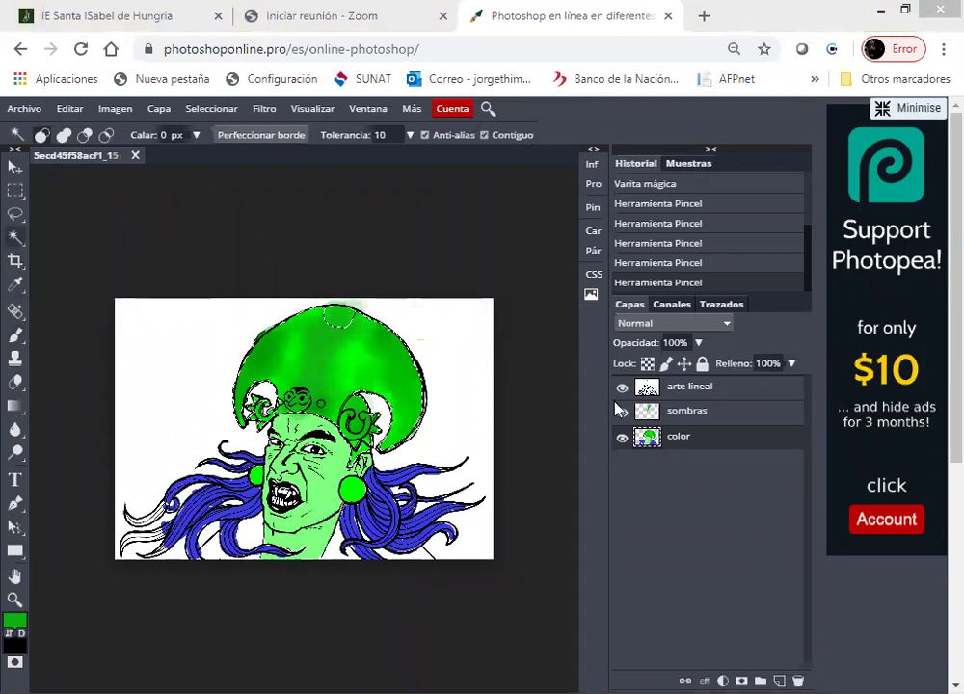
Step: Make the sombras layer active with the Brush tool and clear the headdress selection
{"action": "left_click", "coordinate": [620, 411]}
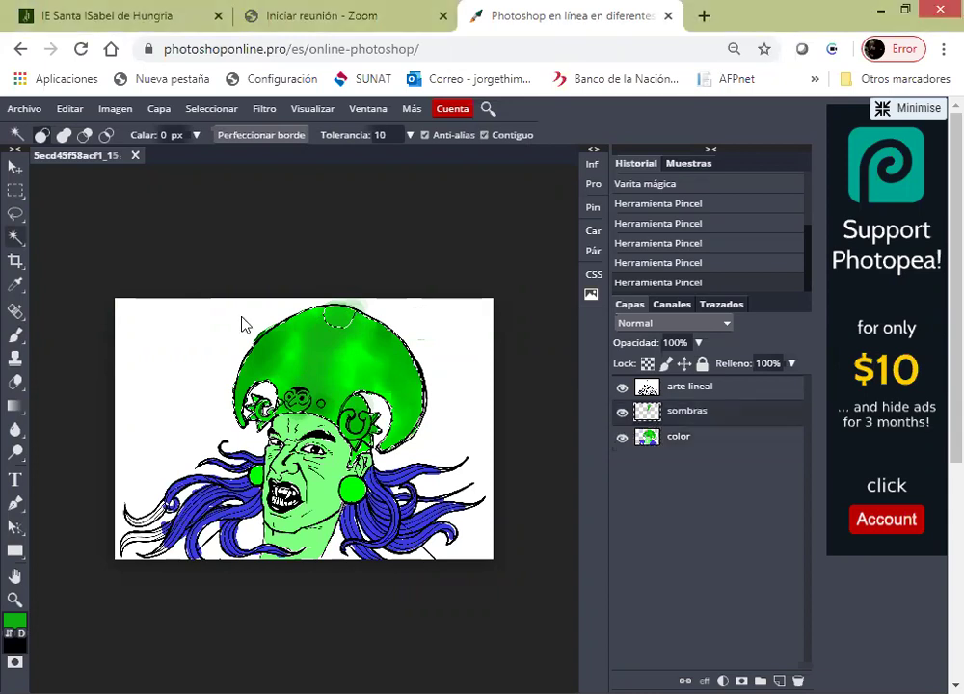
{"action": "left_click", "coordinate": [15, 335]}
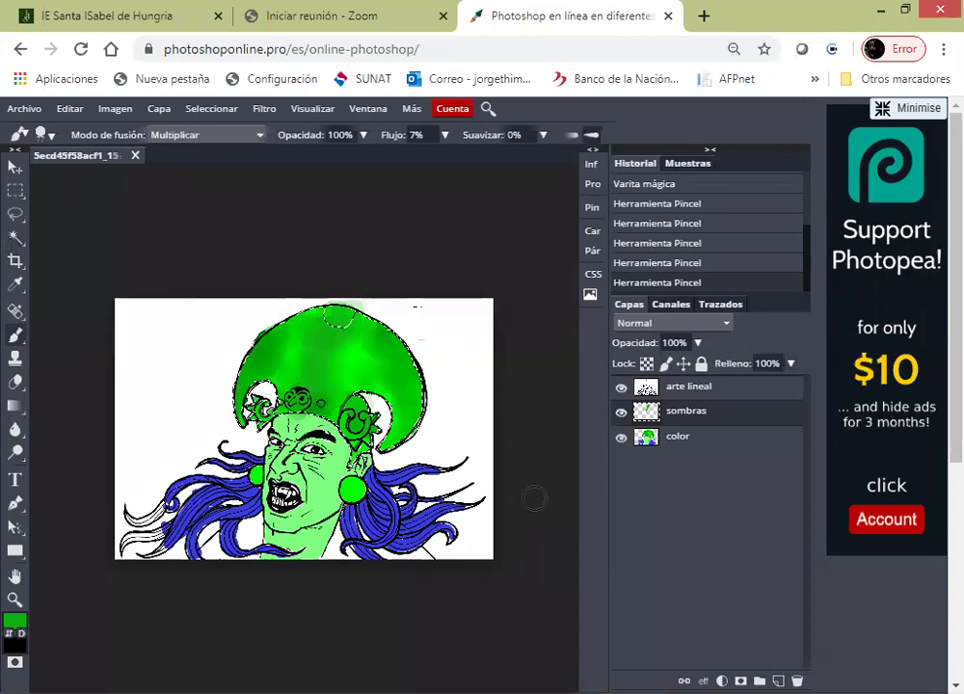
{"action": "key", "text": "ctrl+d"}
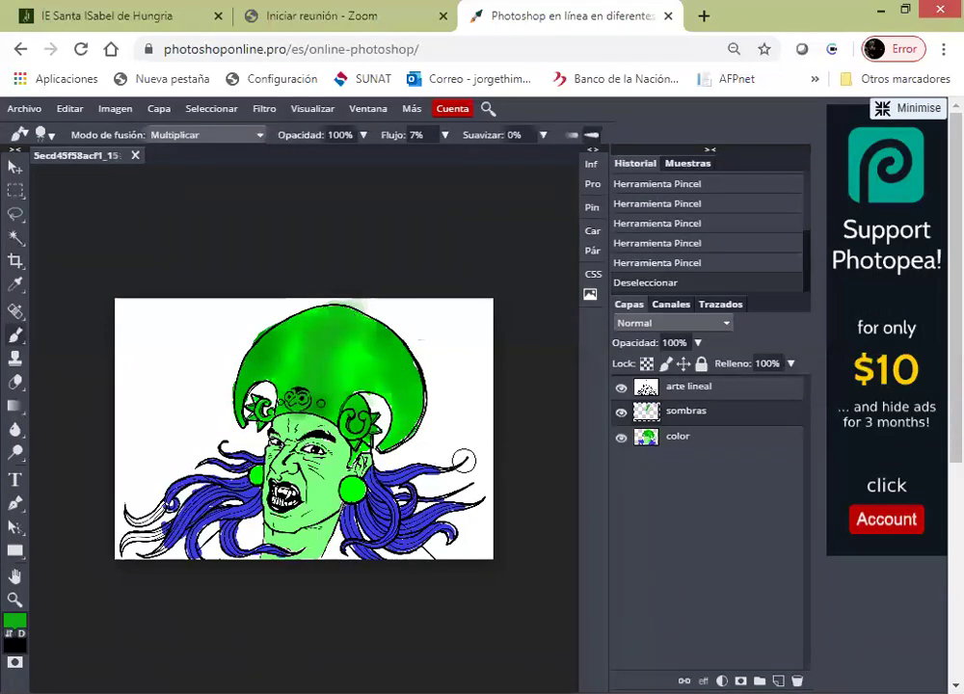
Step: Select the light-green face and neck on the color layer with the Magic Wand, temporarily hiding the sombras and arte lineal layers
{"action": "left_click", "coordinate": [622, 412]}
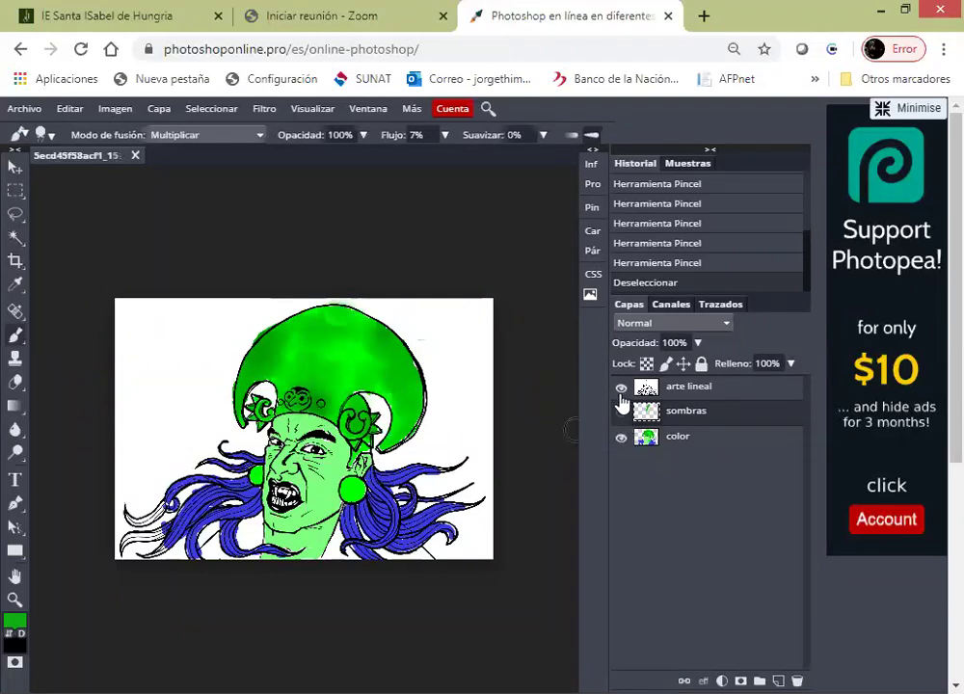
{"action": "left_click", "coordinate": [622, 392]}
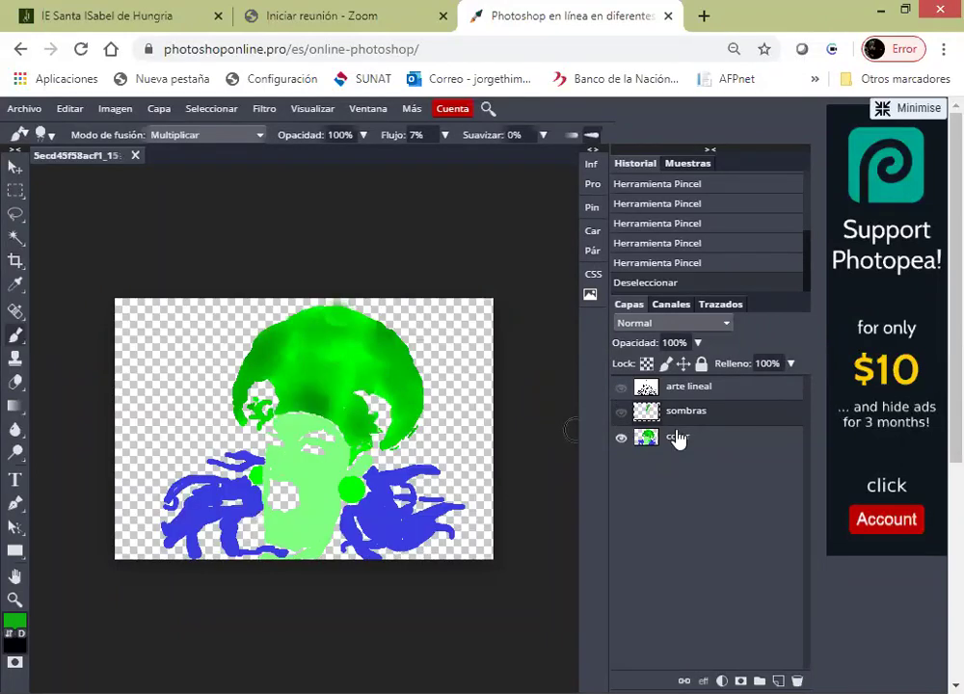
{"action": "left_click", "coordinate": [680, 439]}
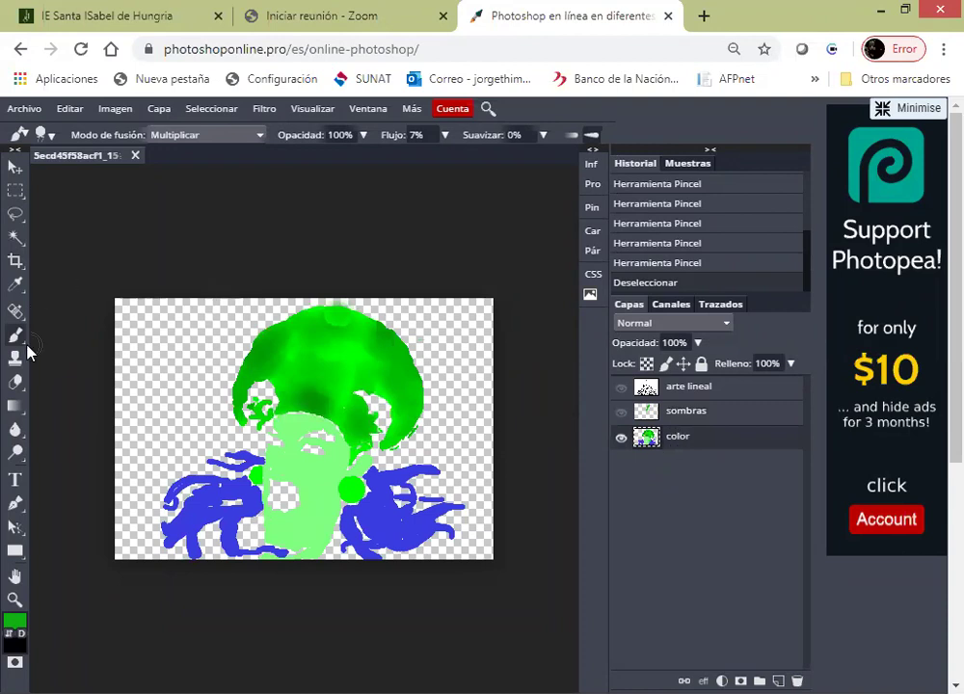
{"action": "left_click", "coordinate": [14, 238]}
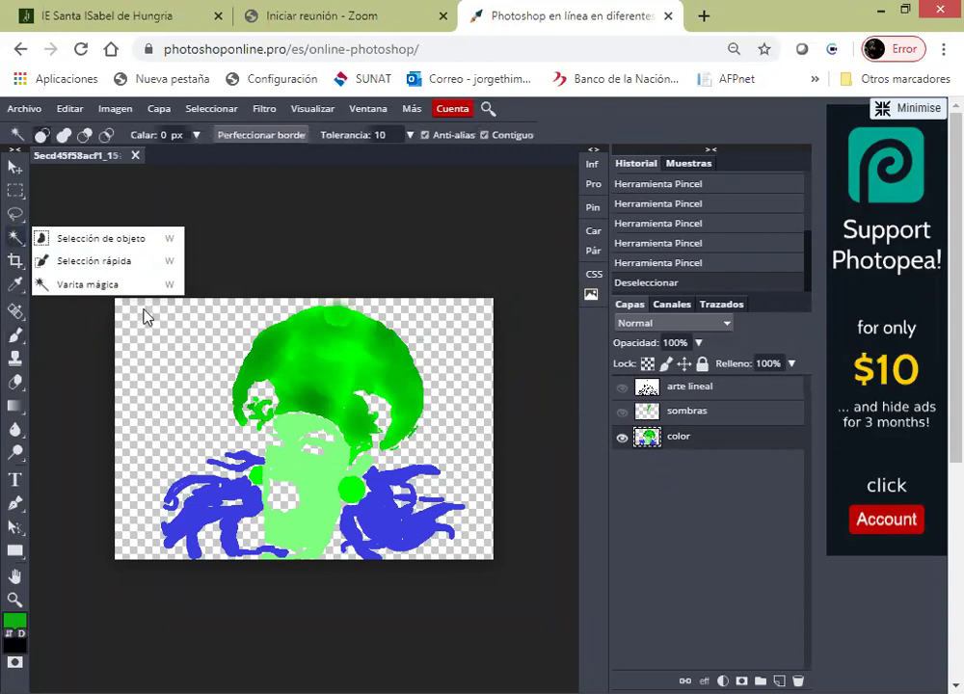
{"action": "left_click", "coordinate": [122, 247]}
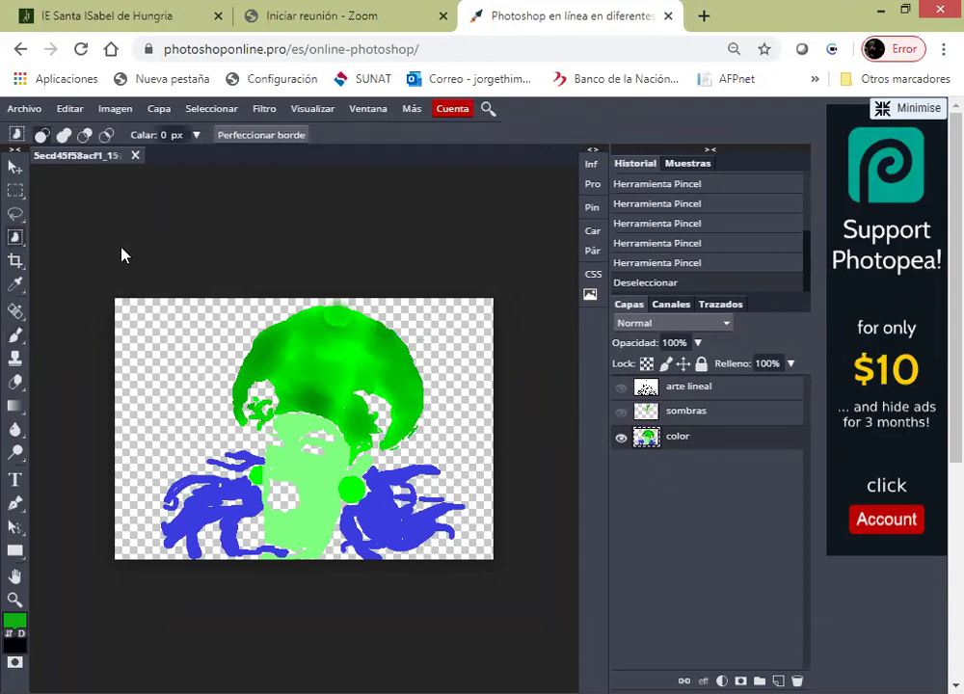
{"action": "left_click", "coordinate": [17, 239]}
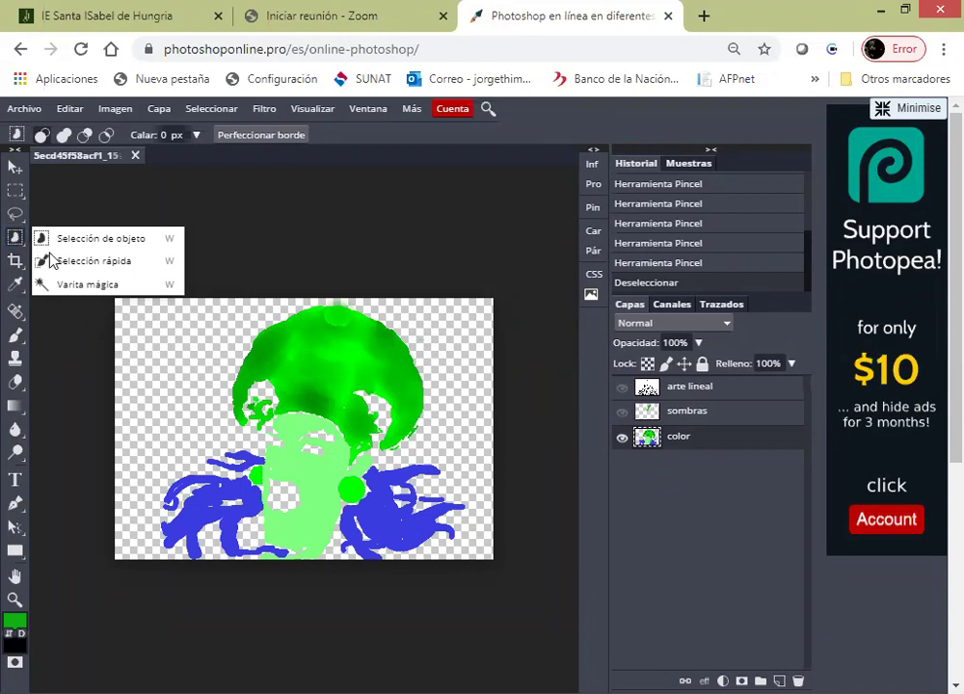
{"action": "left_click", "coordinate": [70, 286]}
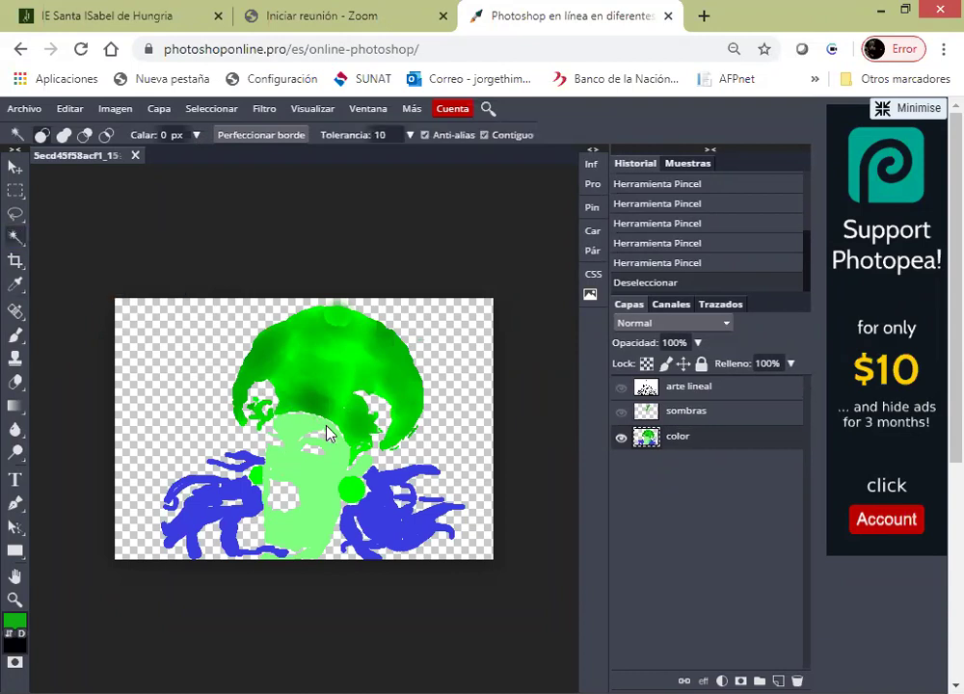
{"action": "left_click", "coordinate": [322, 504]}
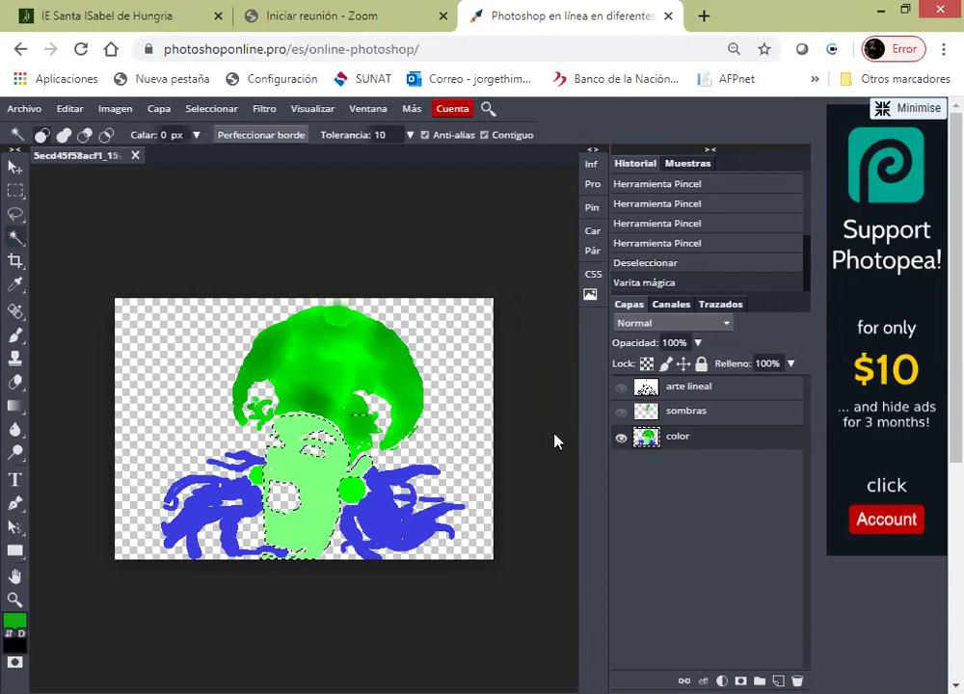
{"action": "left_click", "coordinate": [621, 411]}
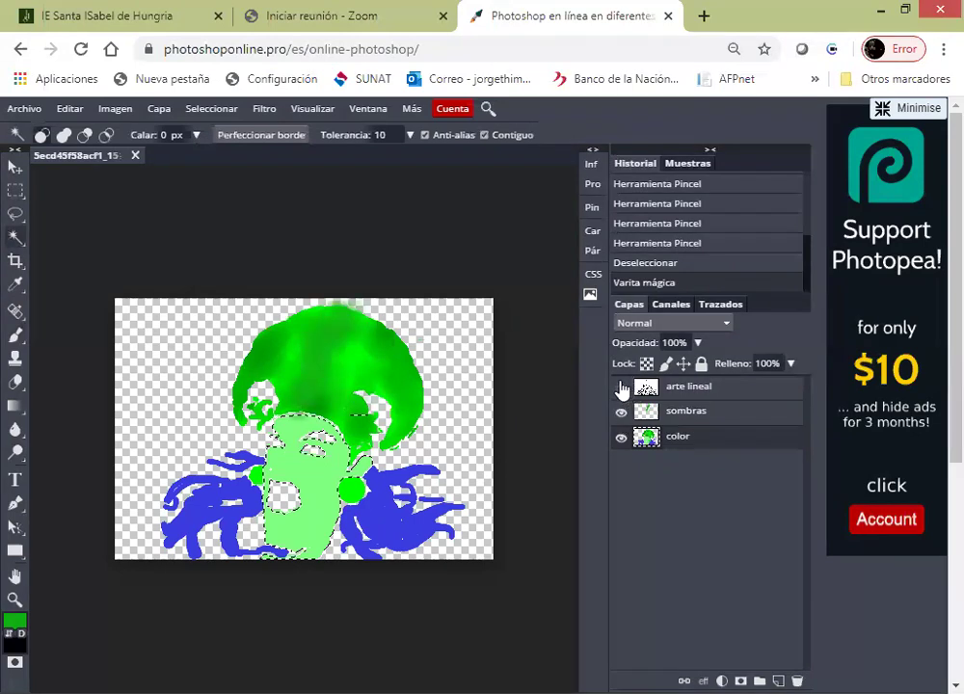
{"action": "left_click", "coordinate": [621, 388]}
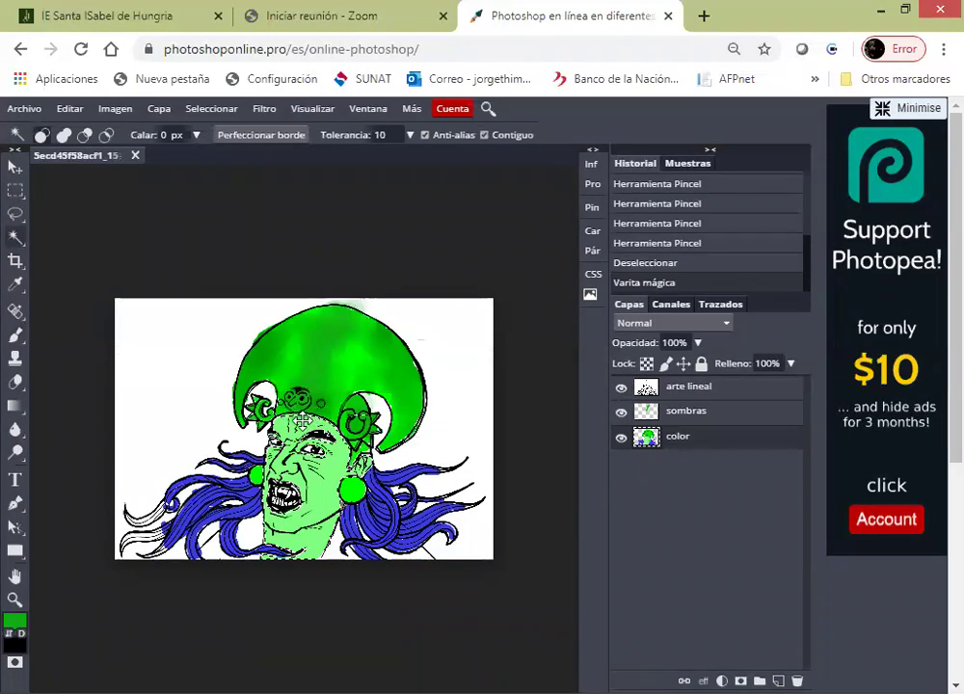
Step: Sample the face's light green from the color layer with the Eyedropper as the foreground colour
{"action": "left_click", "coordinate": [689, 413]}
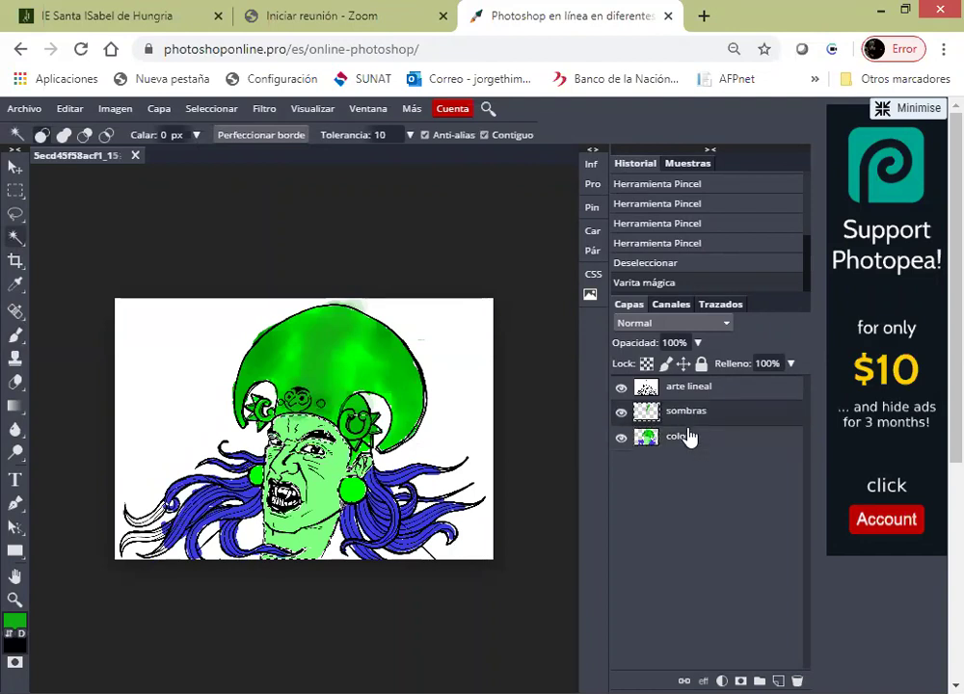
{"action": "left_click", "coordinate": [688, 439]}
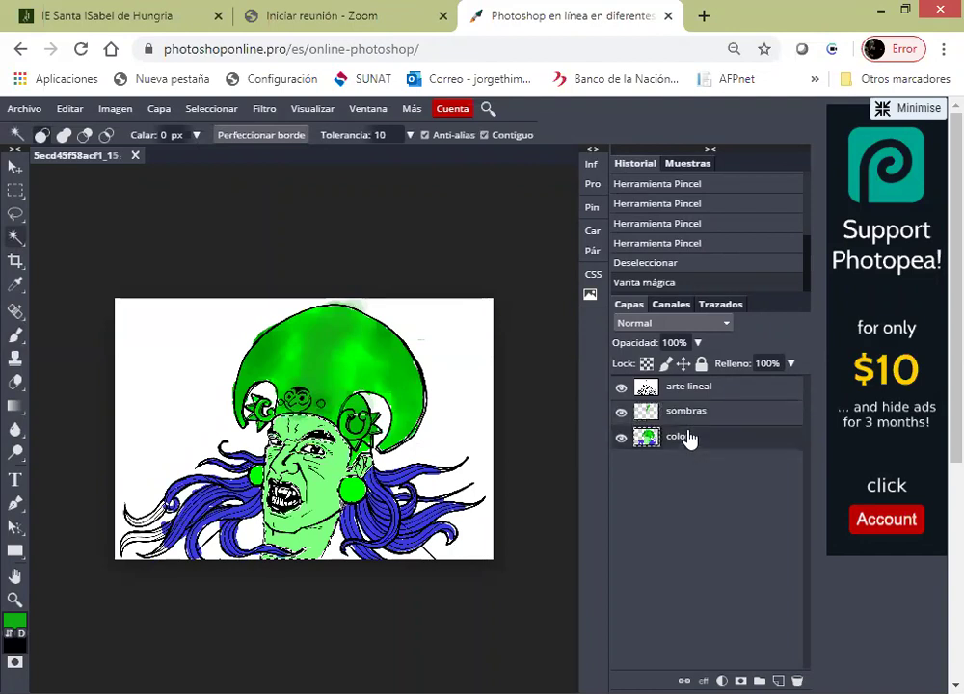
{"action": "right_click", "coordinate": [15, 286]}
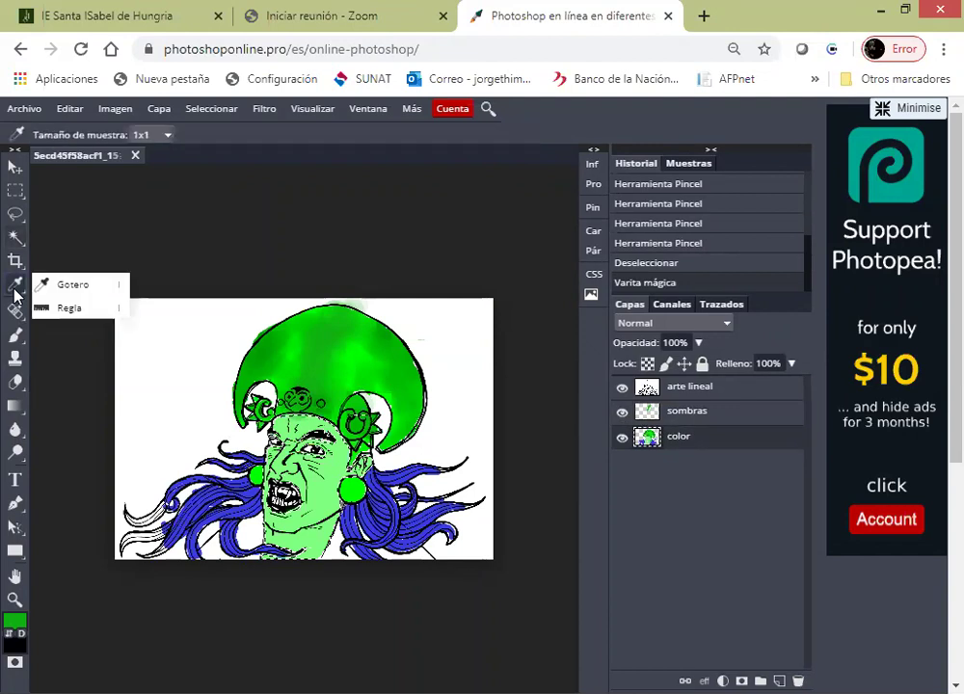
{"action": "left_click", "coordinate": [68, 287]}
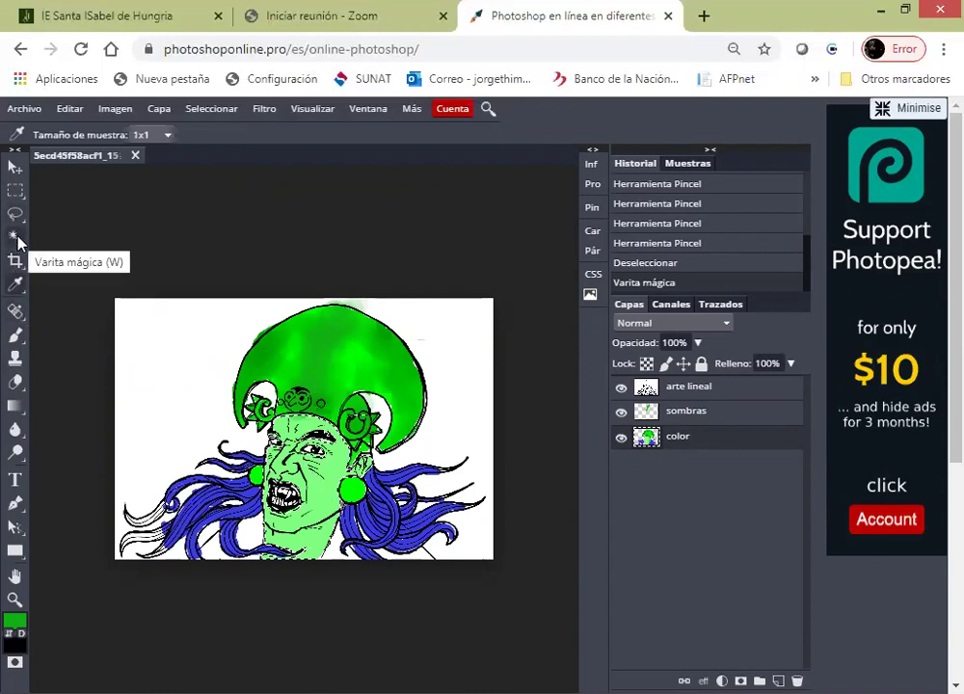
{"action": "left_click", "coordinate": [328, 500]}
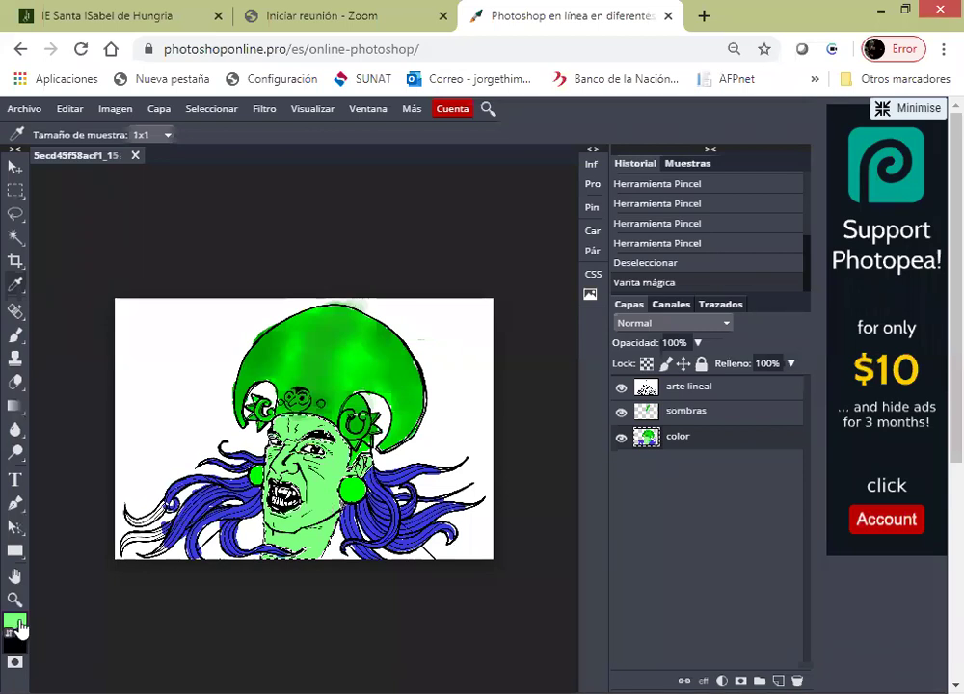
Step: Make the sombras layer active and set the foreground colour to a darker green, hex 7dc67d
{"action": "left_click", "coordinate": [683, 412]}
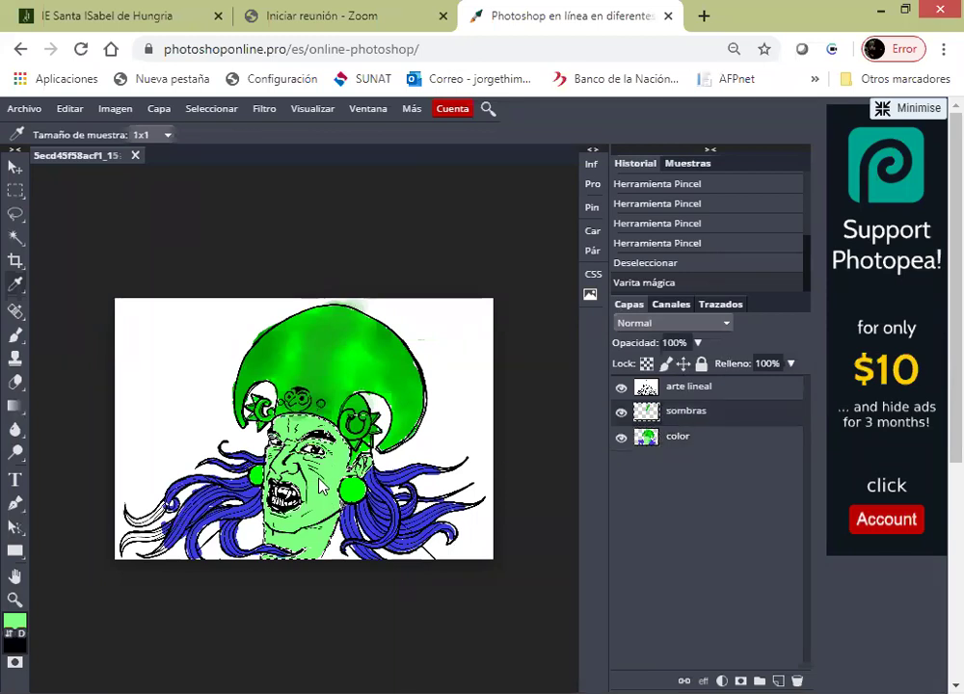
{"action": "left_click", "coordinate": [14, 621]}
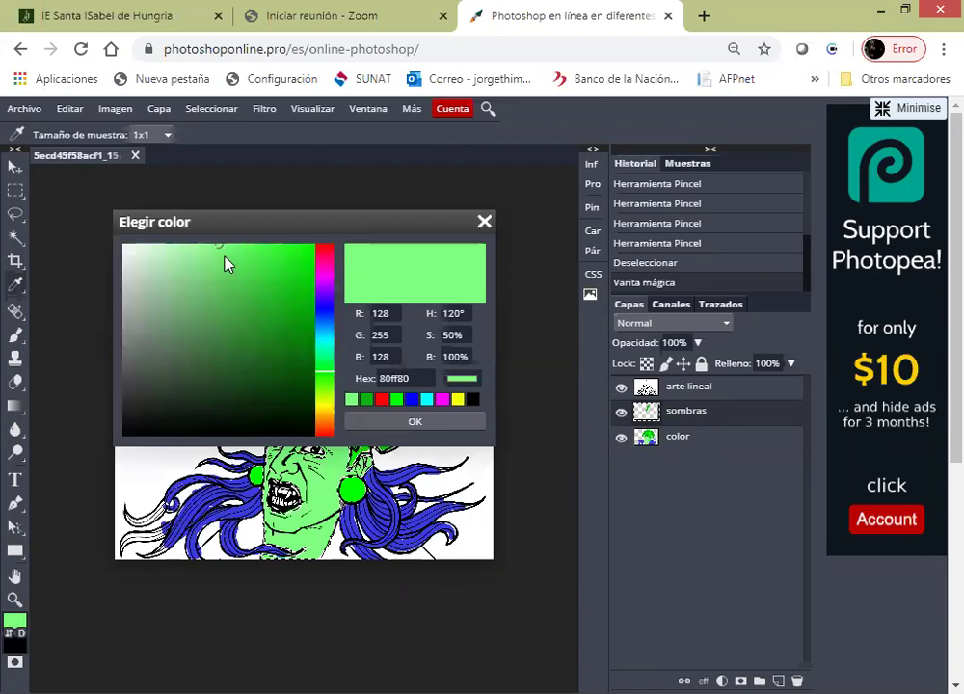
{"action": "left_click_drag", "start_coordinate": [219, 252], "coordinate": [194, 287]}
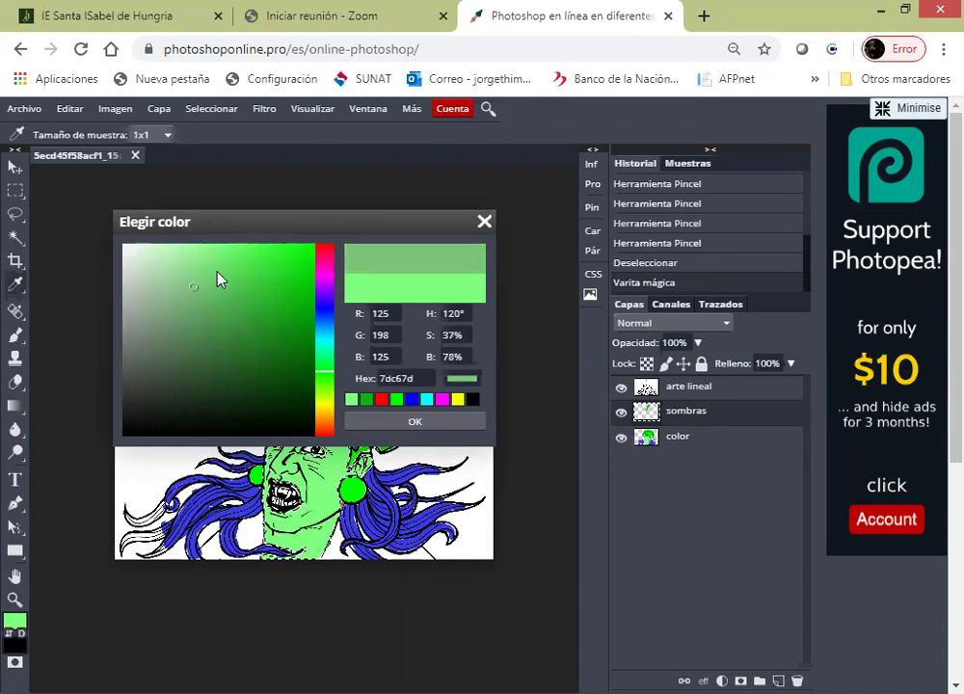
{"action": "left_click", "coordinate": [456, 422]}
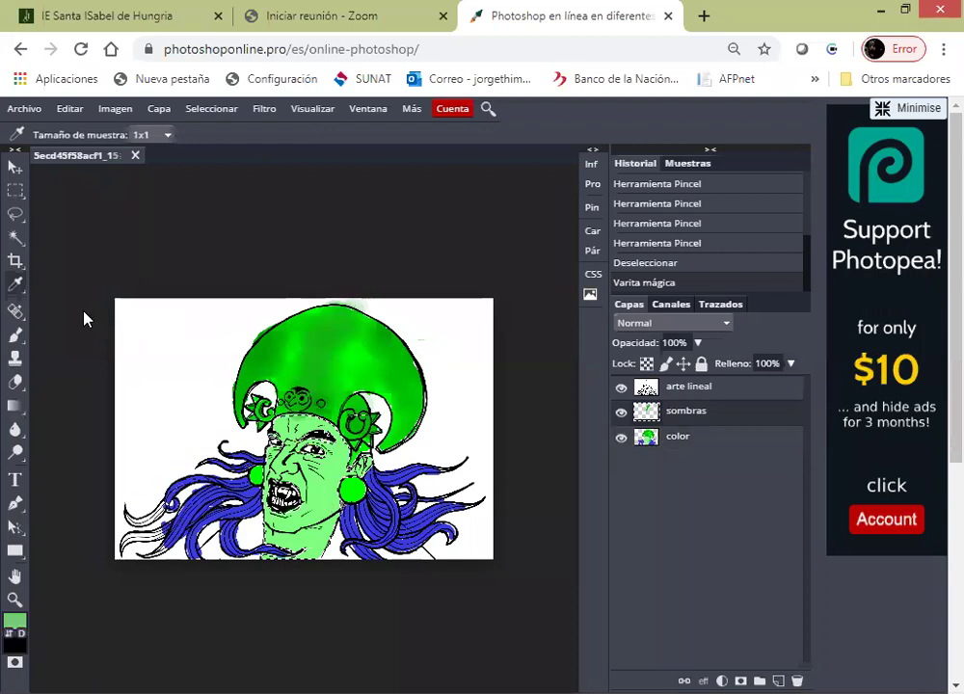
Step: Brush darker-green Multiply shading inside the face selection on the sombras layer, over the cheek, forehead, chin and neck
{"action": "left_click", "coordinate": [14, 334]}
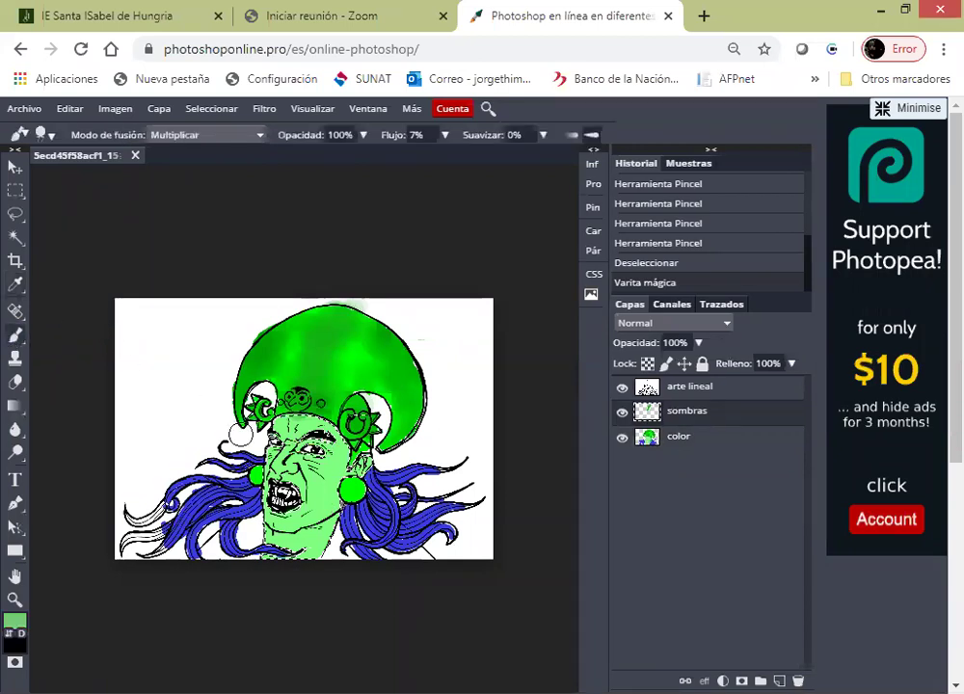
{"action": "left_click_drag", "start_coordinate": [327, 453], "coordinate": [342, 487]}
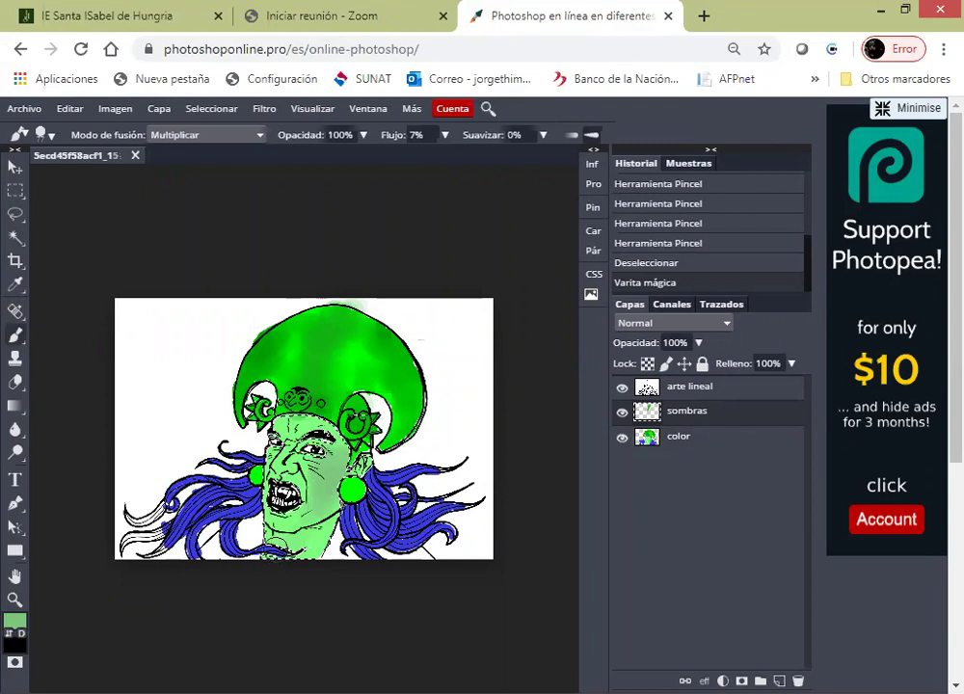
{"action": "left_click_drag", "start_coordinate": [222, 409], "coordinate": [222, 403]}
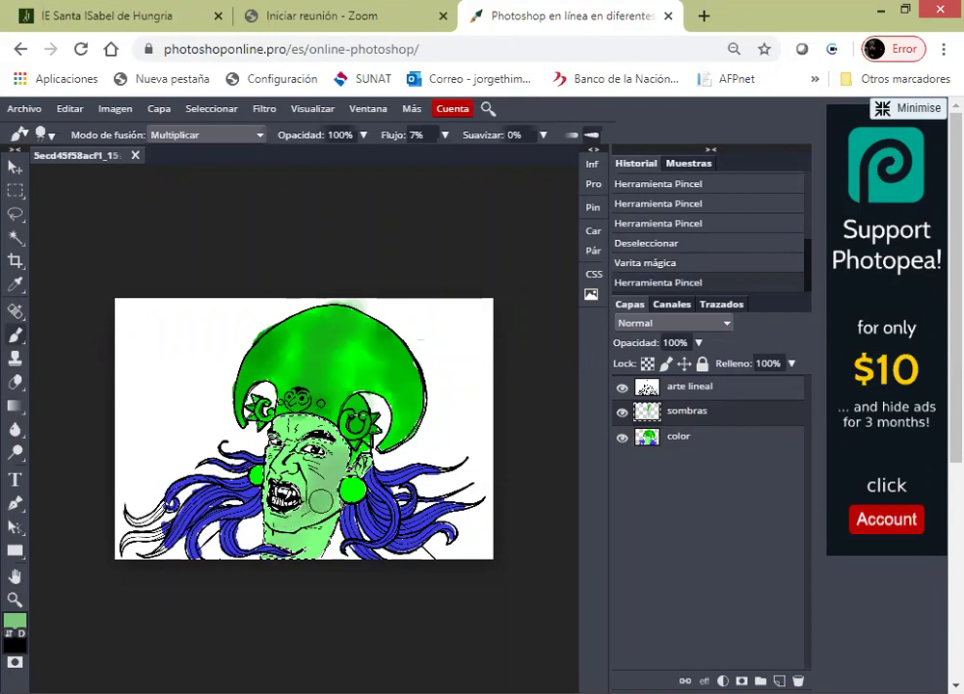
{"action": "left_click_drag", "start_coordinate": [248, 387], "coordinate": [247, 384]}
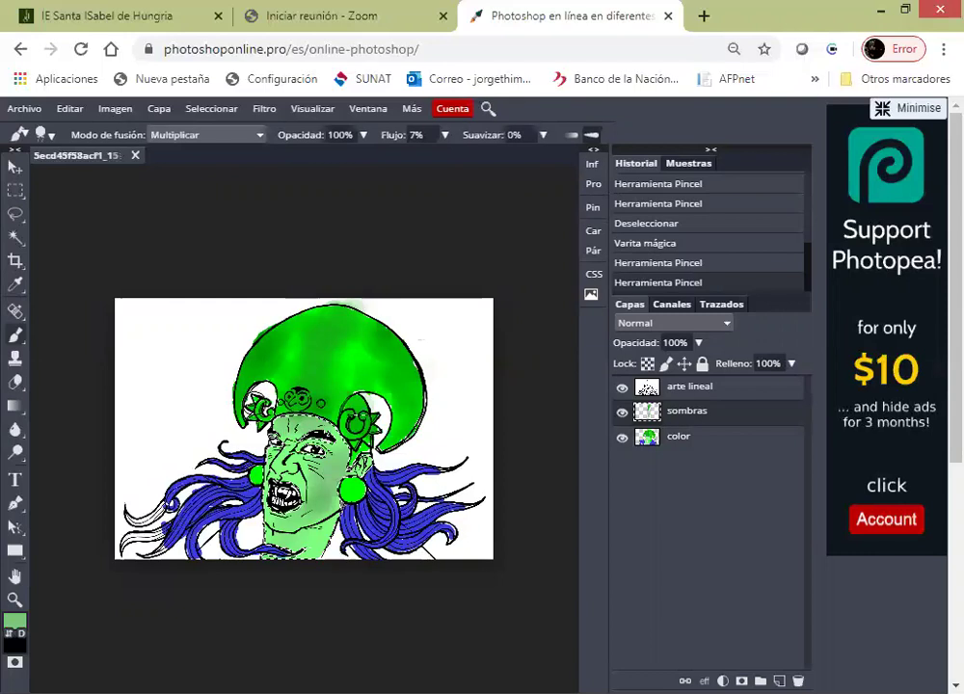
{"action": "mouse_move", "coordinate": [214, 321]}
{"action": "left_mouse_down"}
{"action": "mouse_move", "coordinate": [260, 340]}
{"action": "mouse_move", "coordinate": [227, 338]}
{"action": "left_mouse_up"}
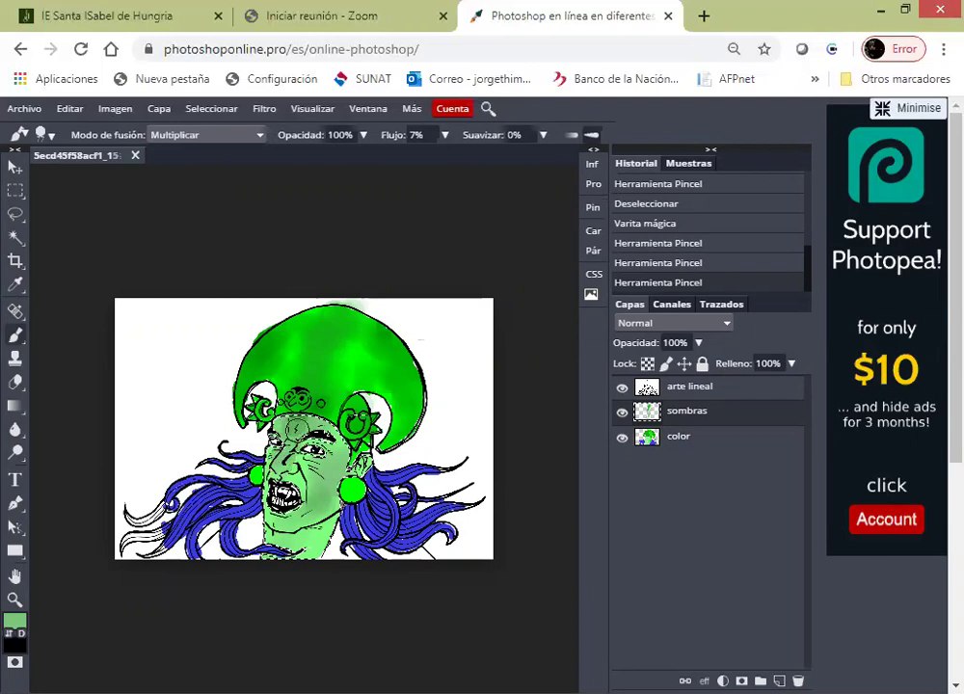
{"action": "left_click_drag", "start_coordinate": [229, 342], "coordinate": [231, 349]}
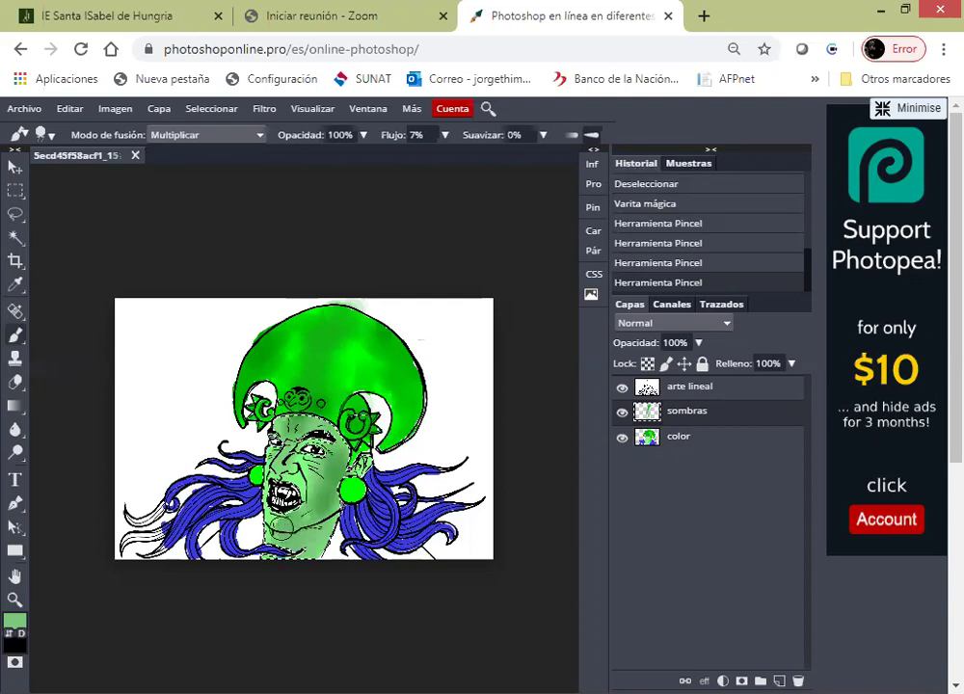
{"action": "left_click_drag", "start_coordinate": [289, 525], "coordinate": [228, 410]}
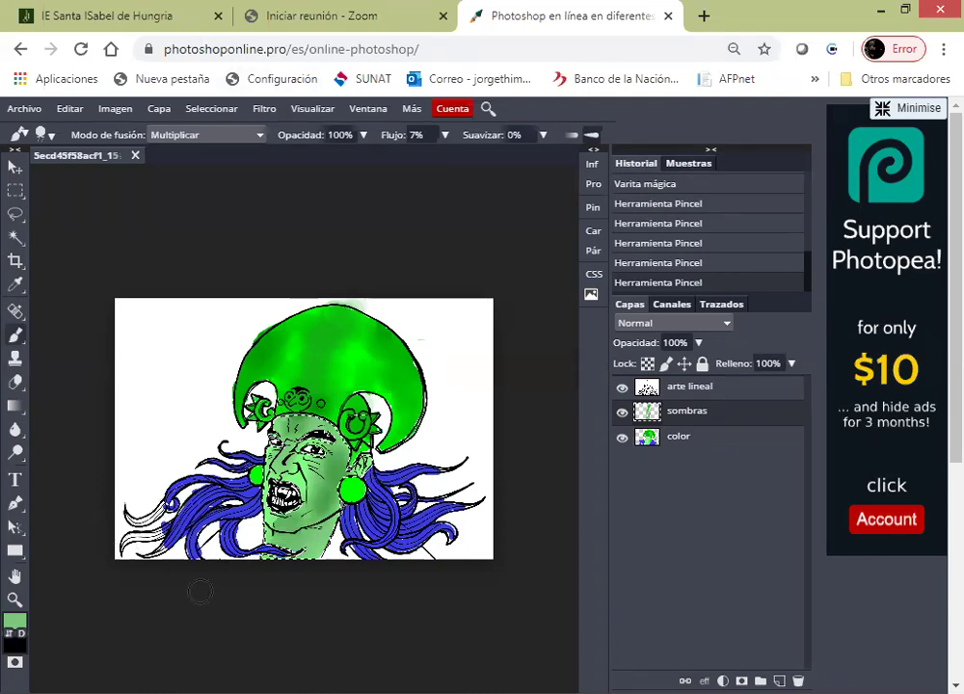
Step: Hide the sombras and arte lineal layers and select the blue hair areas on both sides of the color layer with the additive Magic Wand
{"action": "left_click", "coordinate": [714, 443]}
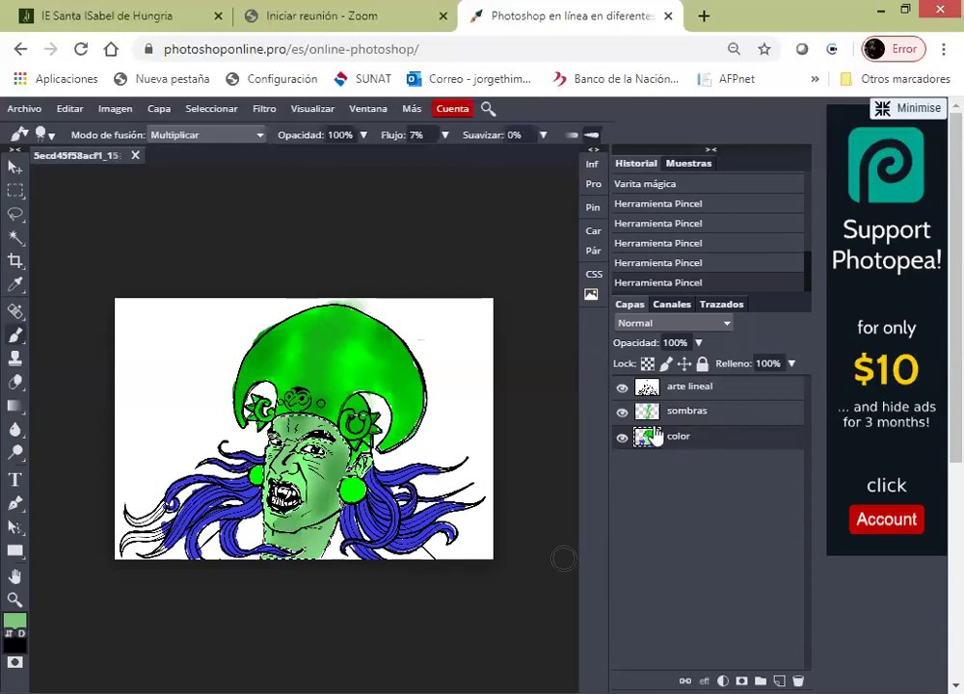
{"action": "left_click", "coordinate": [620, 410]}
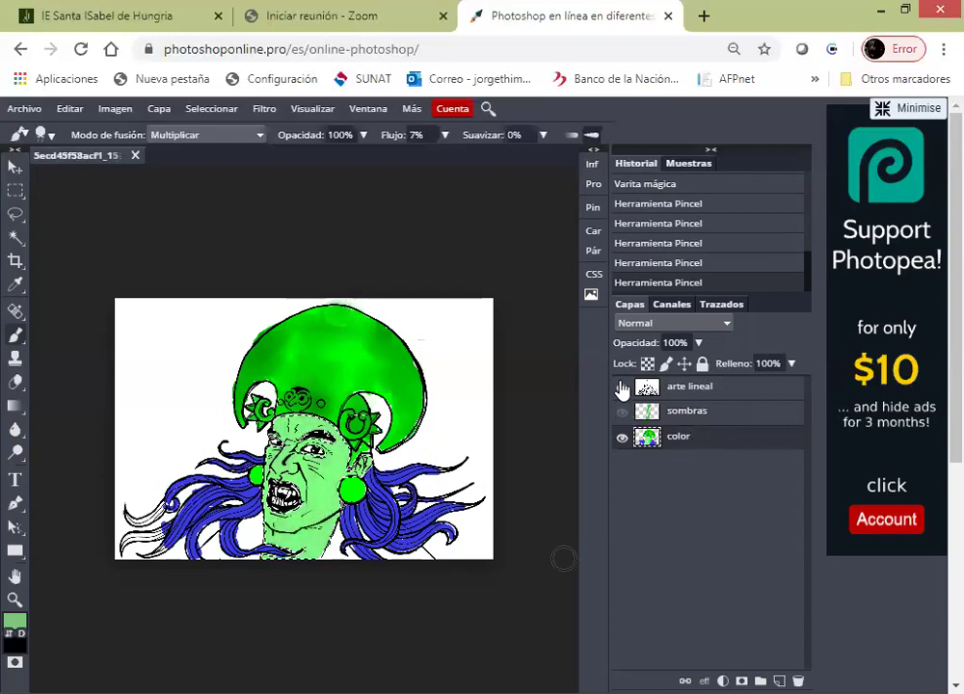
{"action": "left_click", "coordinate": [622, 387]}
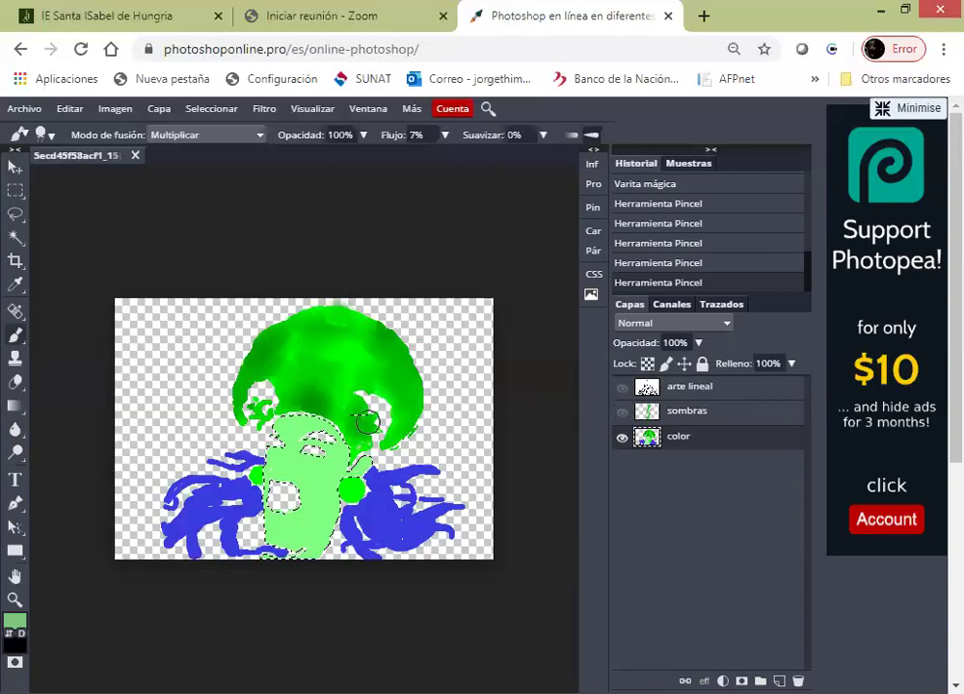
{"action": "left_click", "coordinate": [15, 237]}
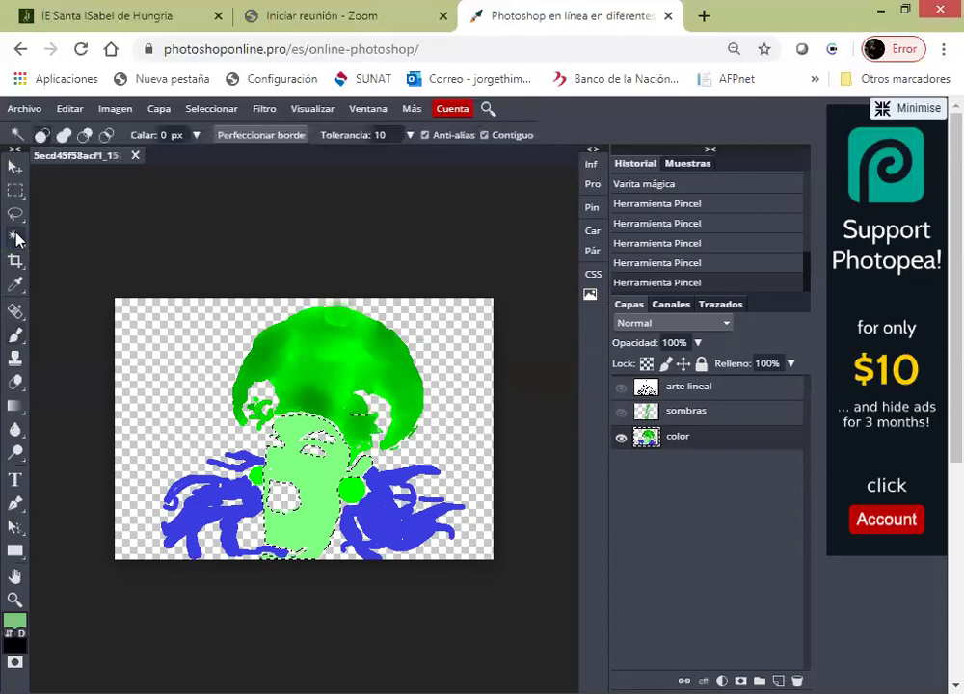
{"action": "left_click", "coordinate": [195, 509]}
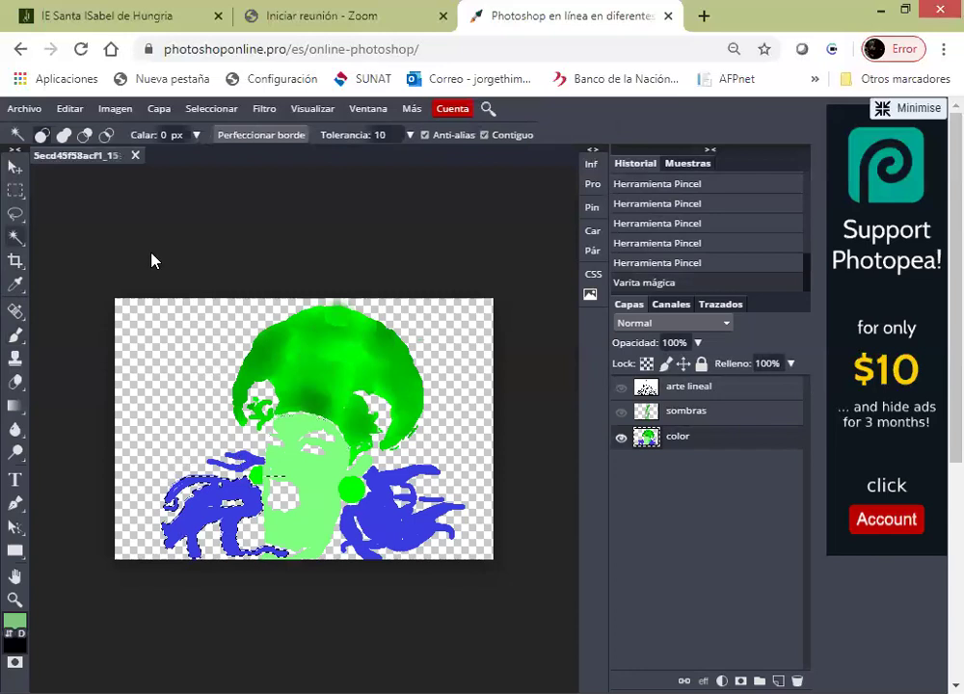
{"action": "left_click", "coordinate": [64, 136]}
{"action": "left_click", "coordinate": [249, 468]}
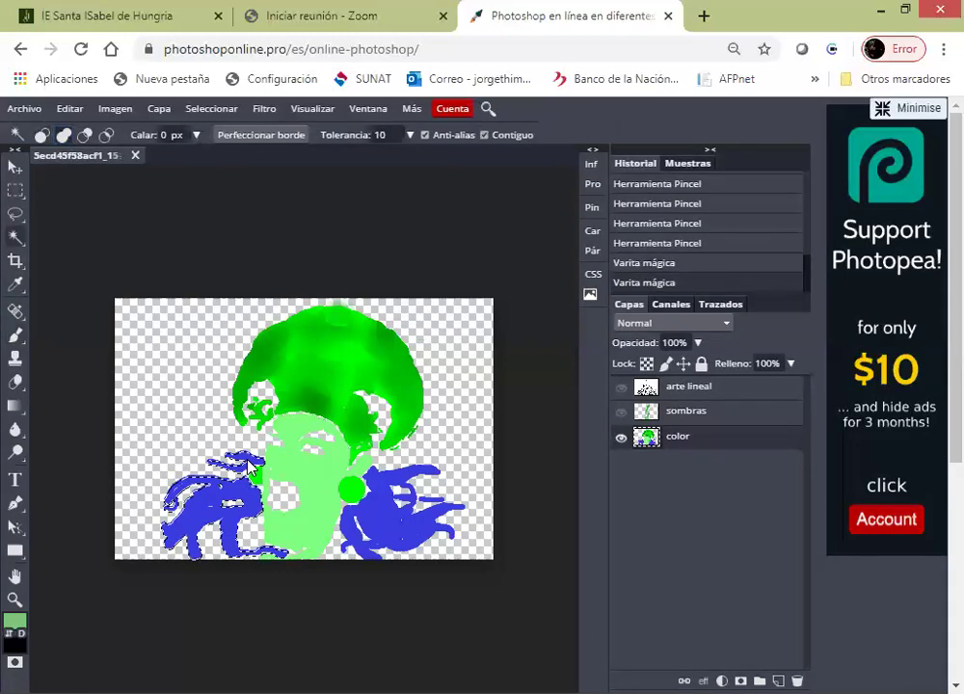
{"action": "left_click", "coordinate": [379, 519]}
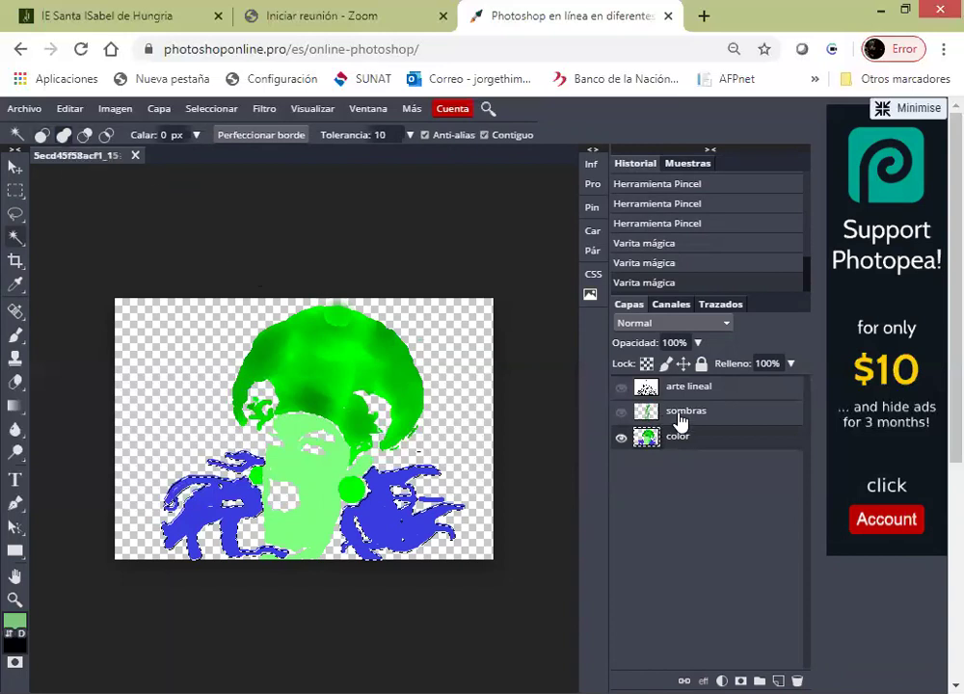
Step: Show the sombras and arte lineal layers again and make the sombras layer active
{"action": "left_click", "coordinate": [620, 413]}
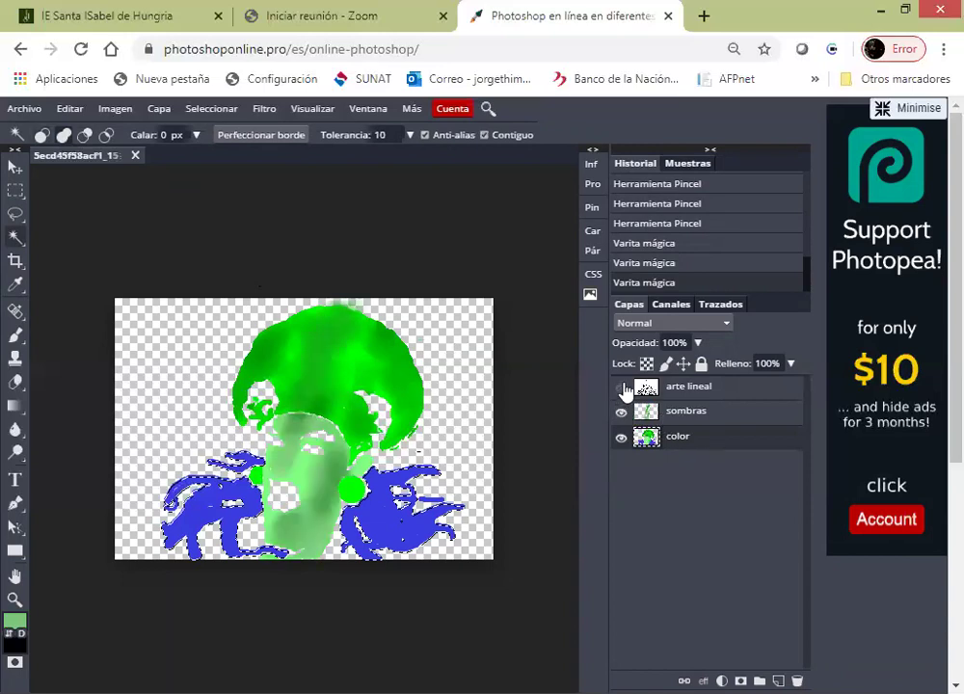
{"action": "left_click", "coordinate": [622, 387]}
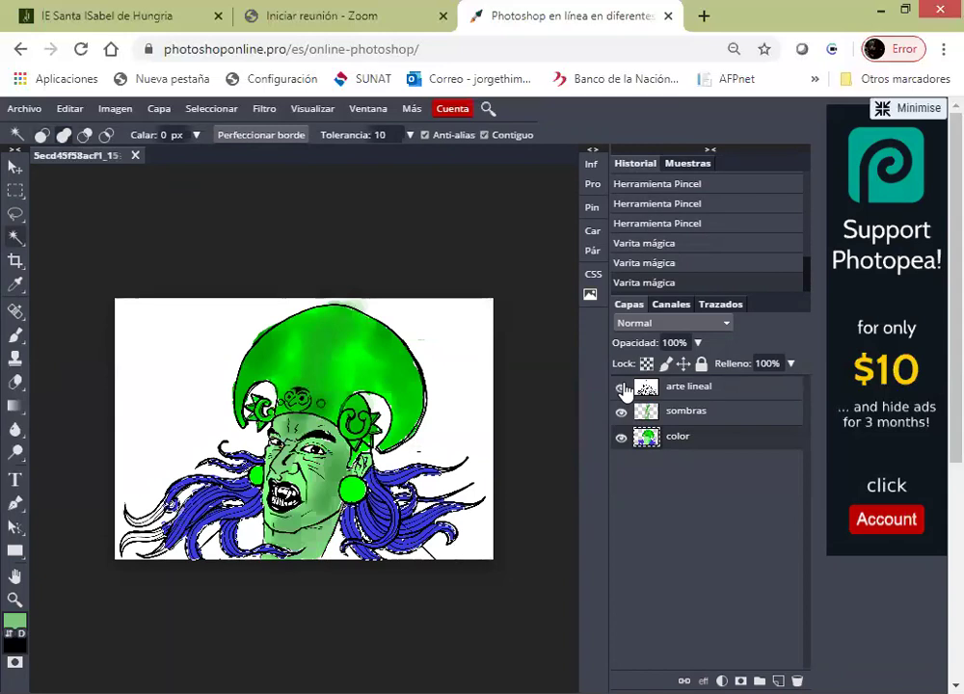
{"action": "left_click", "coordinate": [708, 420]}
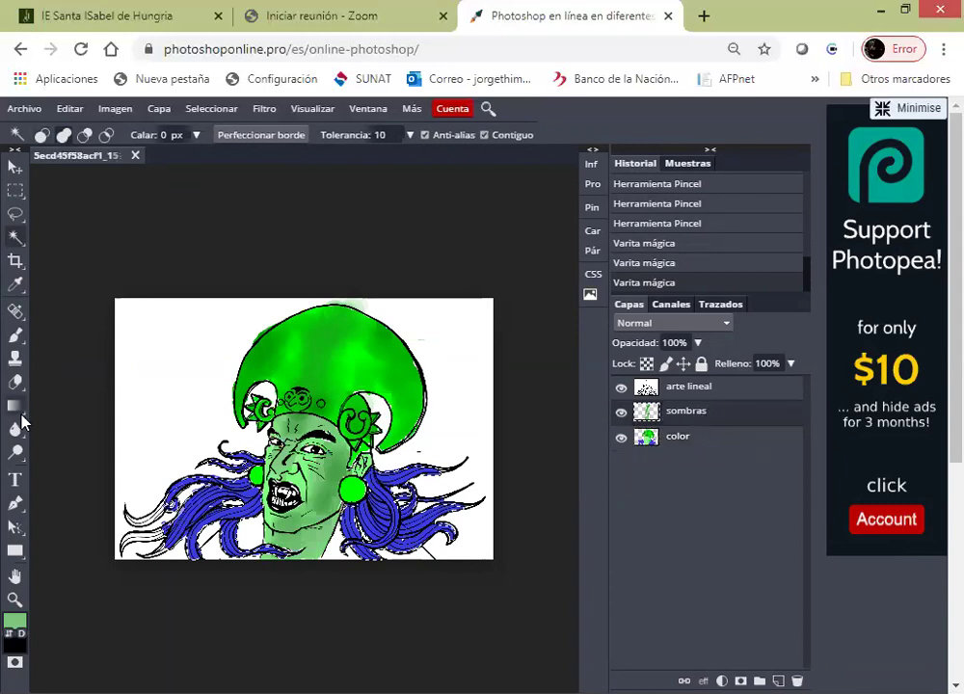
Step: Try the green Multiply brush on the hair selection, and set the foreground colour to near-black, hex 080b08
{"action": "left_click", "coordinate": [16, 335]}
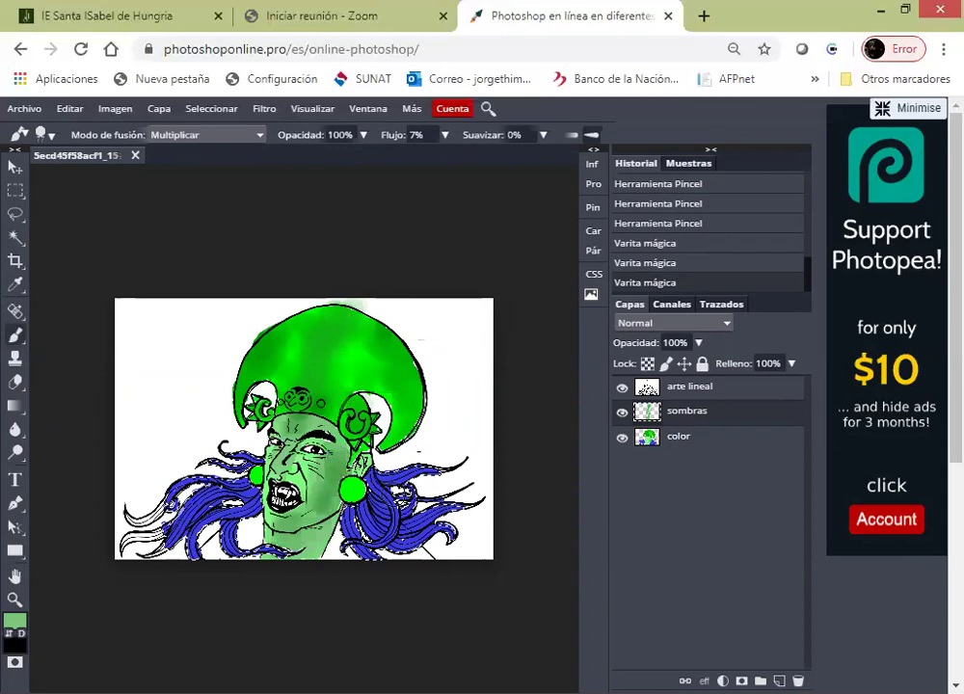
{"action": "left_click", "coordinate": [305, 393]}
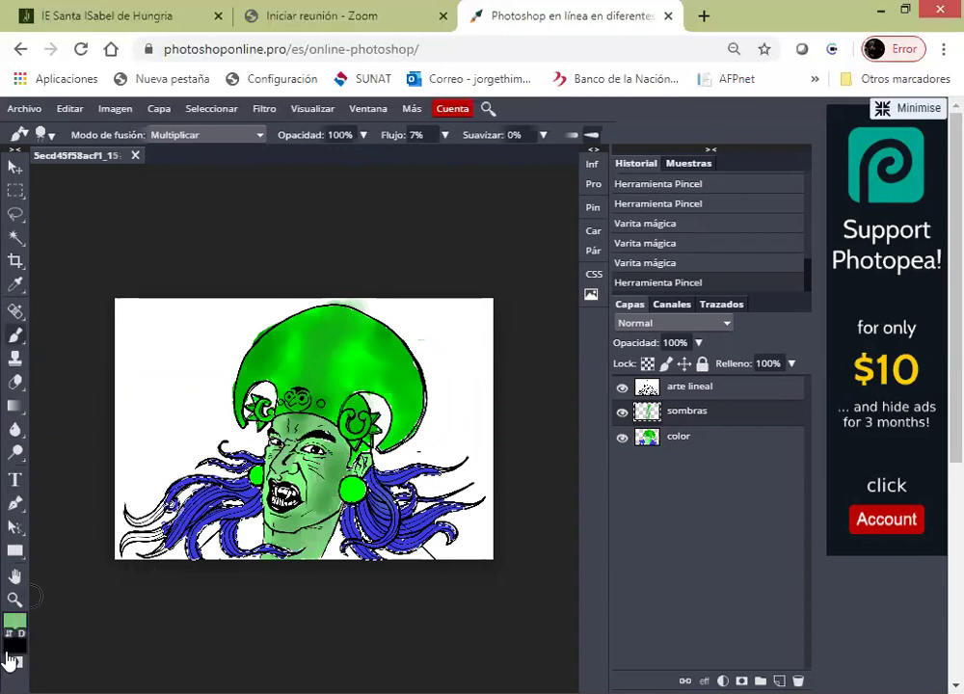
{"action": "left_click", "coordinate": [15, 622]}
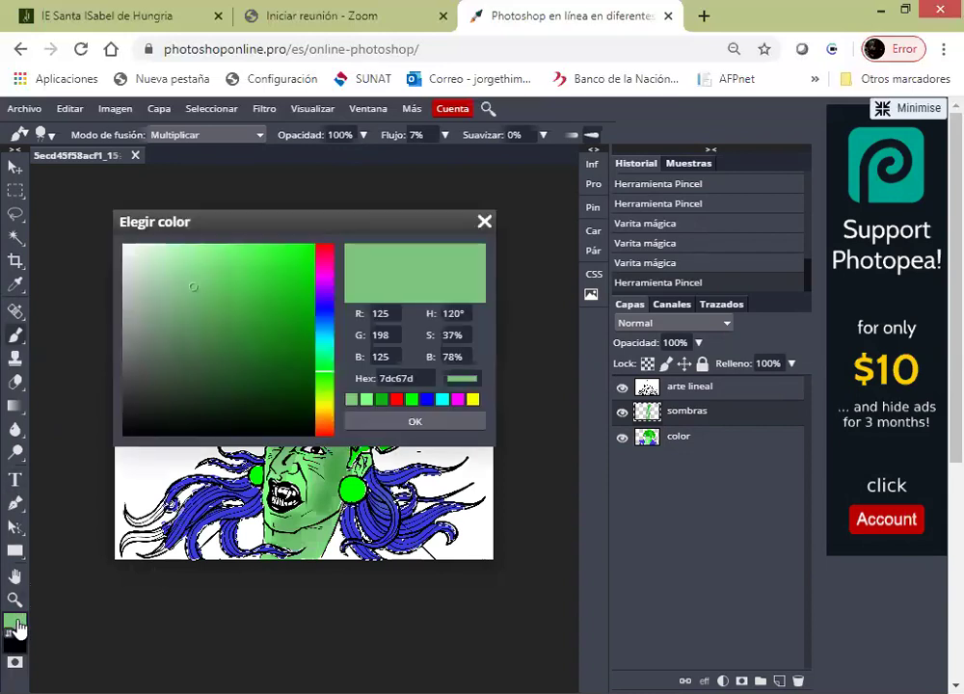
{"action": "mouse_move", "coordinate": [246, 395]}
{"action": "left_mouse_down"}
{"action": "mouse_move", "coordinate": [223, 389]}
{"action": "mouse_move", "coordinate": [211, 406]}
{"action": "mouse_move", "coordinate": [164, 429]}
{"action": "left_mouse_up"}
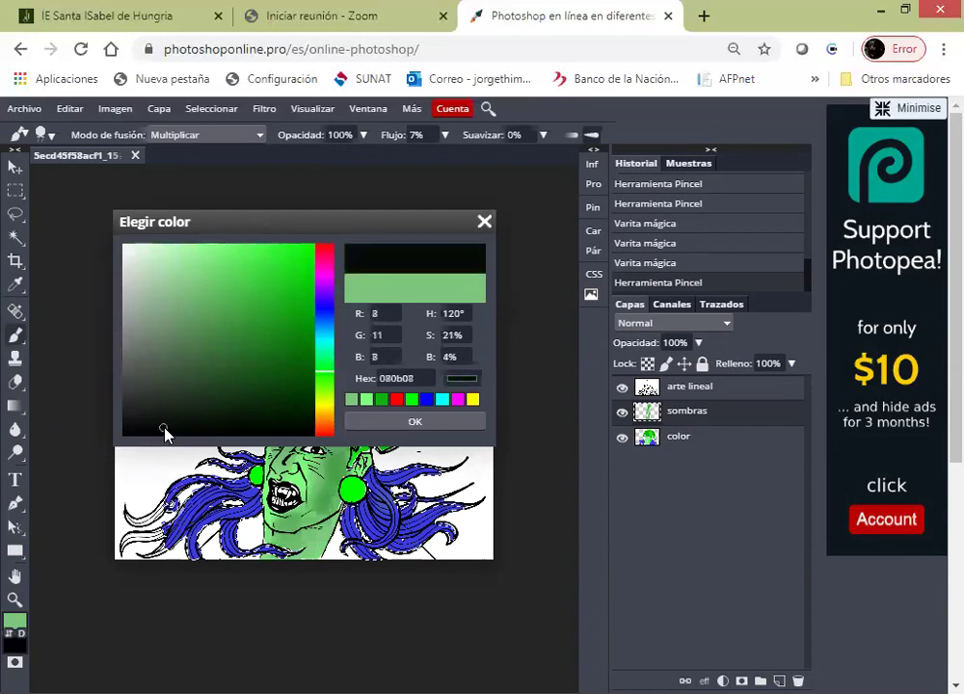
{"action": "left_click", "coordinate": [407, 423]}
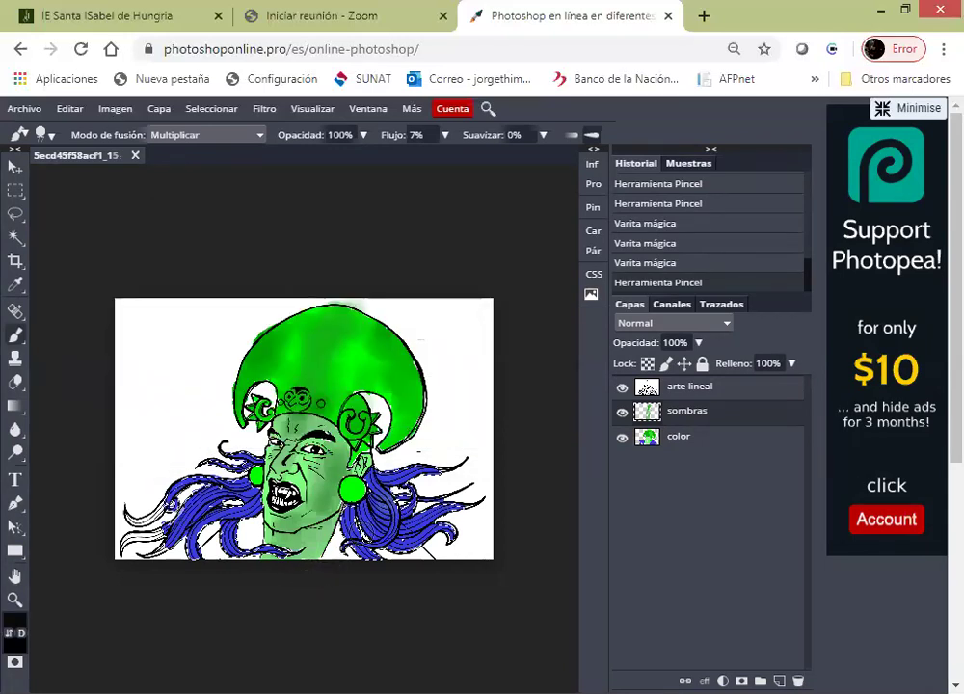
Step: Brush near-black Multiply shading inside the hair selection on the sombras layer, darkening the blue strands on both sides of the face
{"action": "mouse_move", "coordinate": [297, 403]}
{"action": "left_mouse_down"}
{"action": "mouse_move", "coordinate": [297, 386]}
{"action": "mouse_move", "coordinate": [328, 372]}
{"action": "mouse_move", "coordinate": [324, 381]}
{"action": "left_mouse_up"}
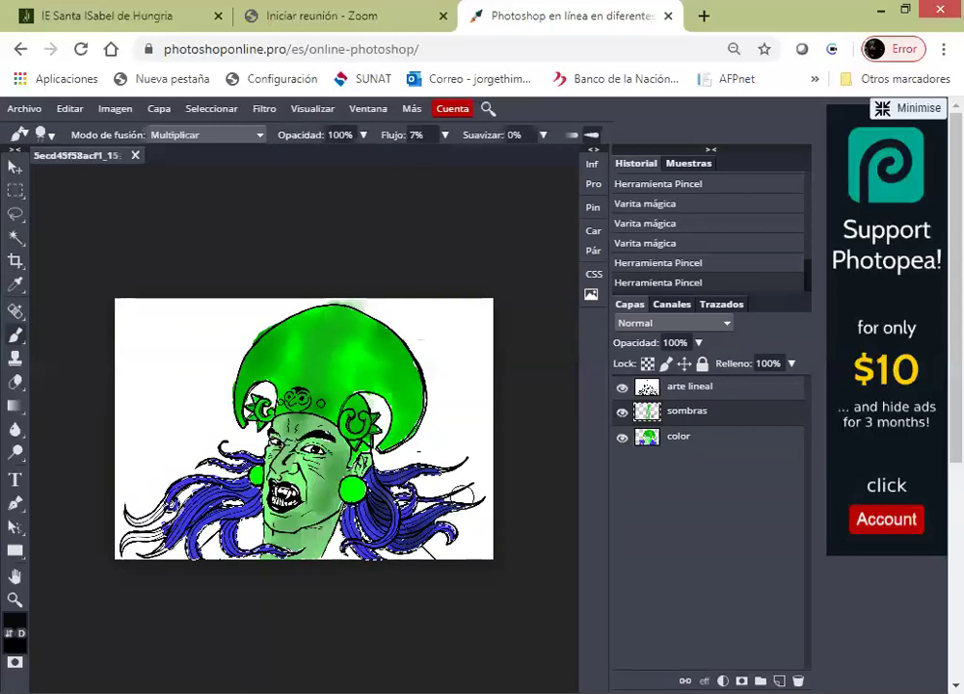
{"action": "left_click_drag", "start_coordinate": [350, 405], "coordinate": [277, 430]}
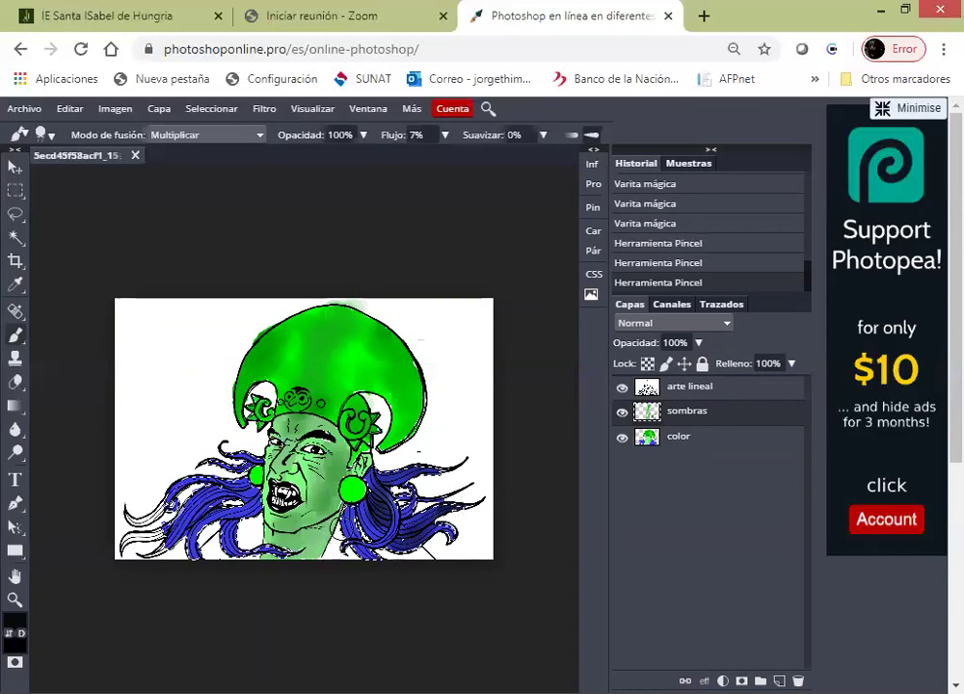
{"action": "left_click", "coordinate": [287, 413]}
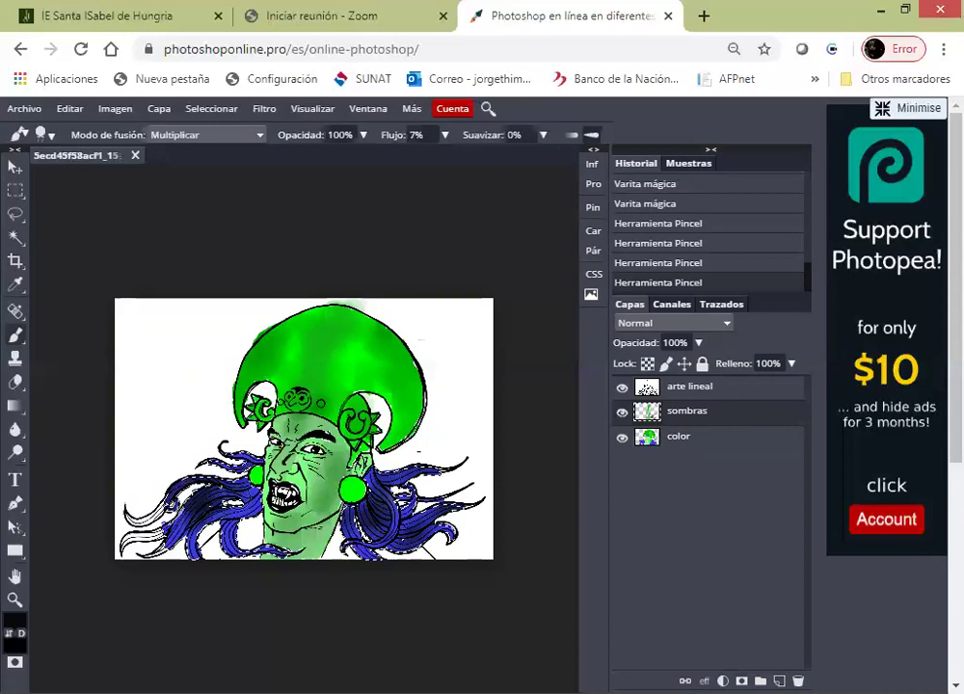
{"action": "left_click", "coordinate": [187, 390]}
{"action": "left_click", "coordinate": [185, 395]}
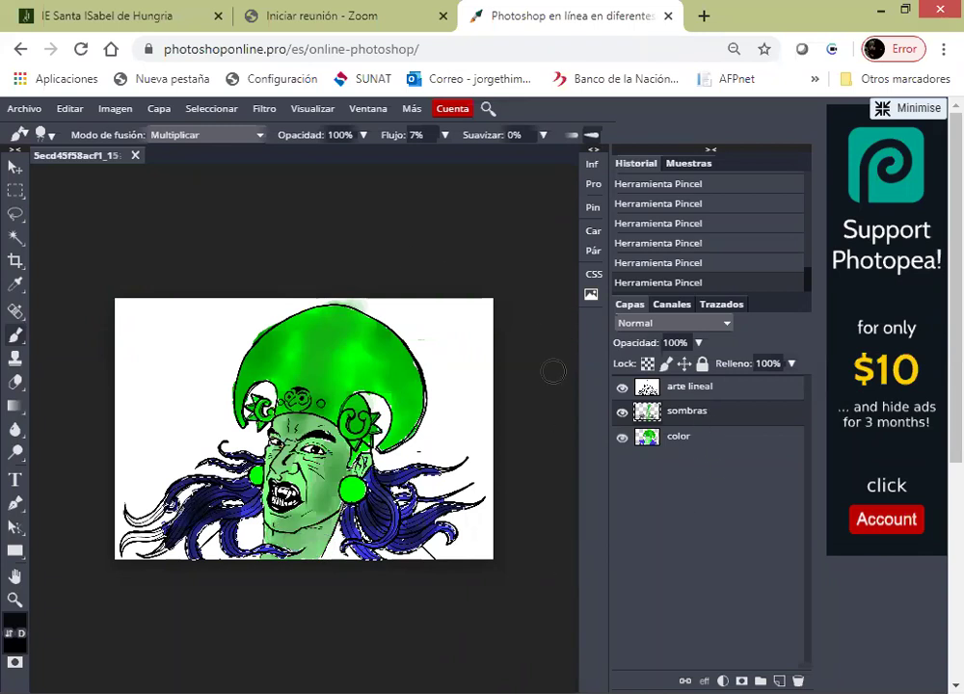
Step: Start placing an image file and browse through Documentos and 2020 to the Photoshop Expert folder
{"action": "left_click", "coordinate": [33, 110]}
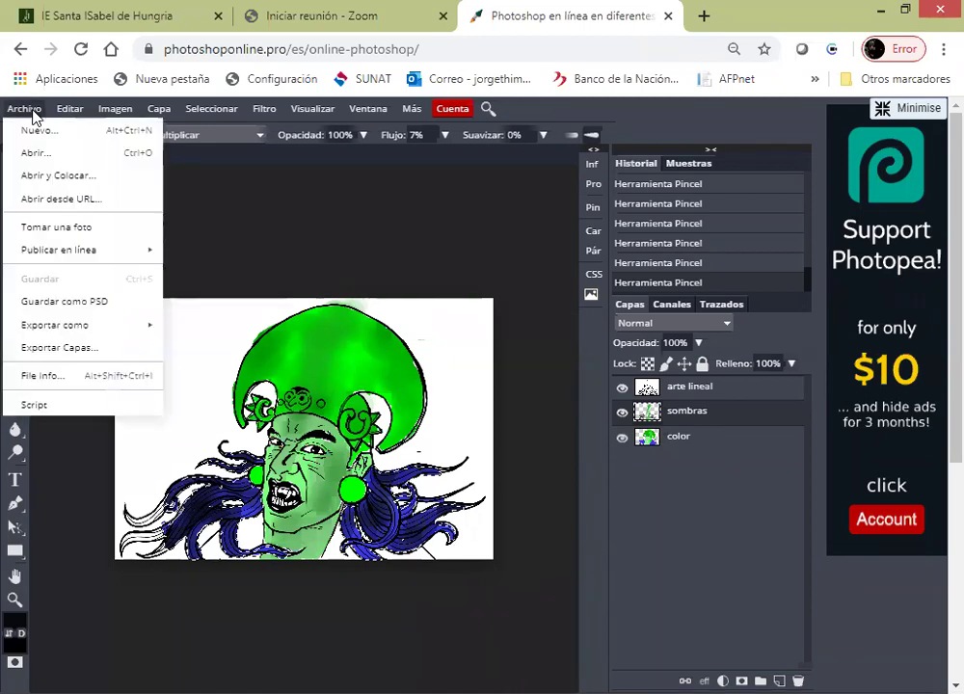
{"action": "left_click", "coordinate": [88, 178]}
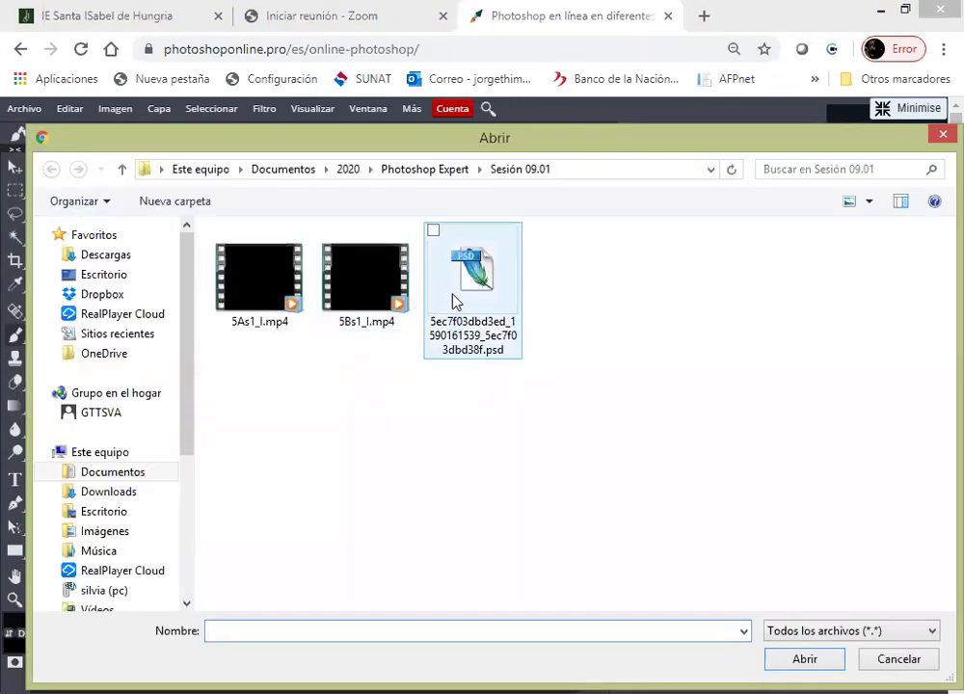
{"action": "left_click", "coordinate": [131, 474]}
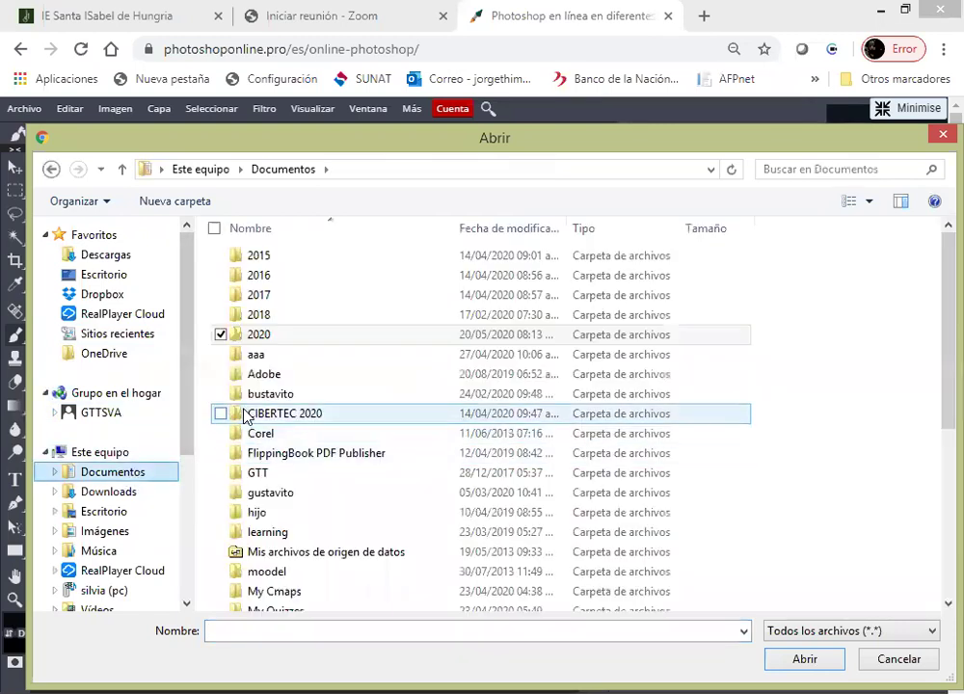
{"action": "double_click", "coordinate": [267, 337]}
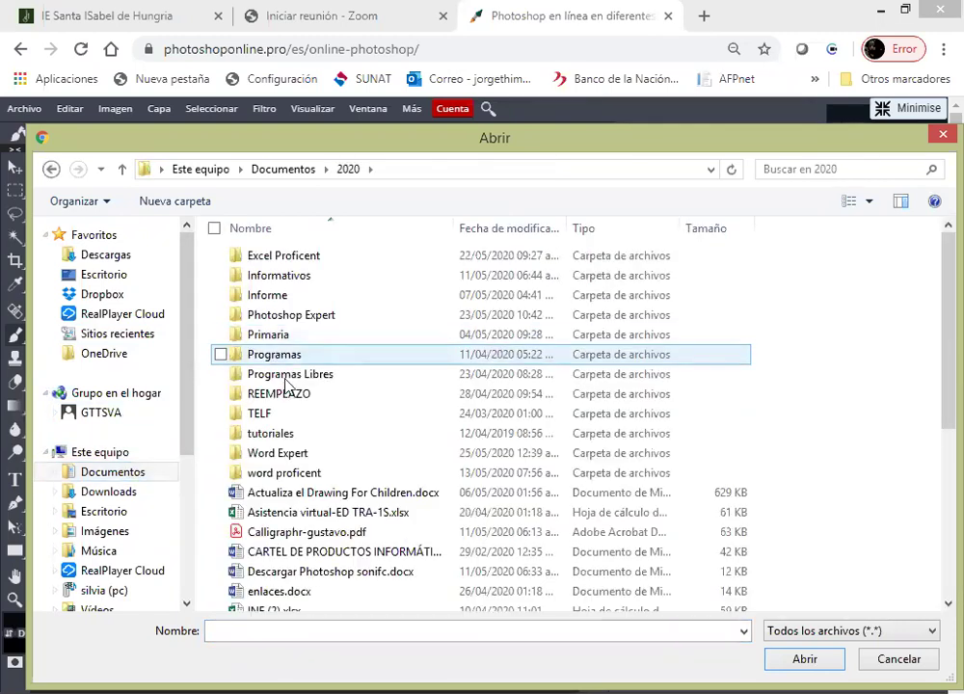
{"action": "left_click", "coordinate": [290, 319]}
{"action": "double_click", "coordinate": [290, 319]}
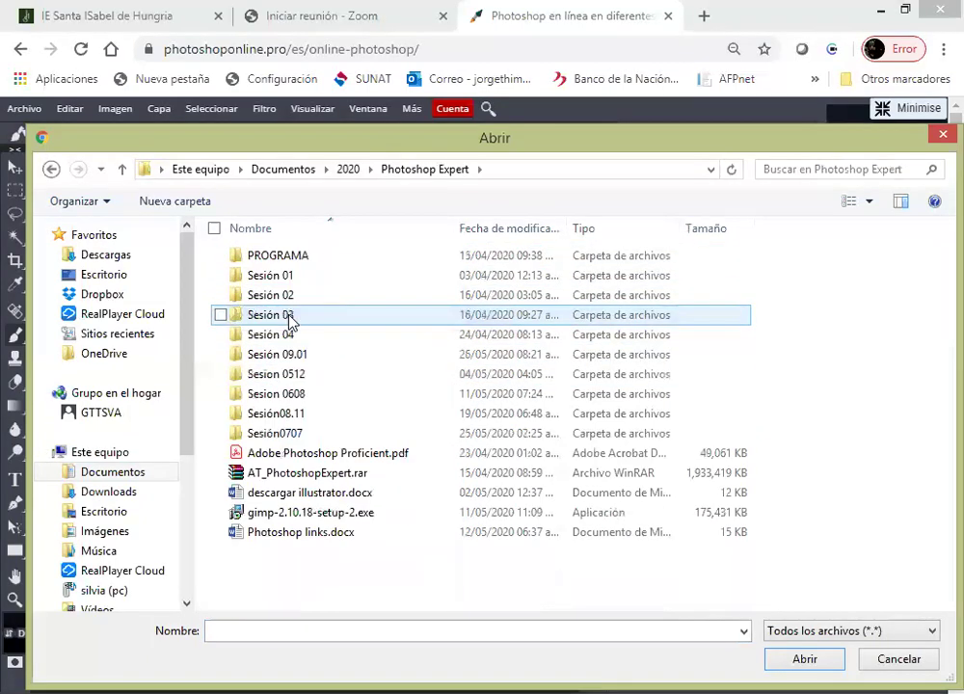
{"action": "double_click", "coordinate": [302, 359]}
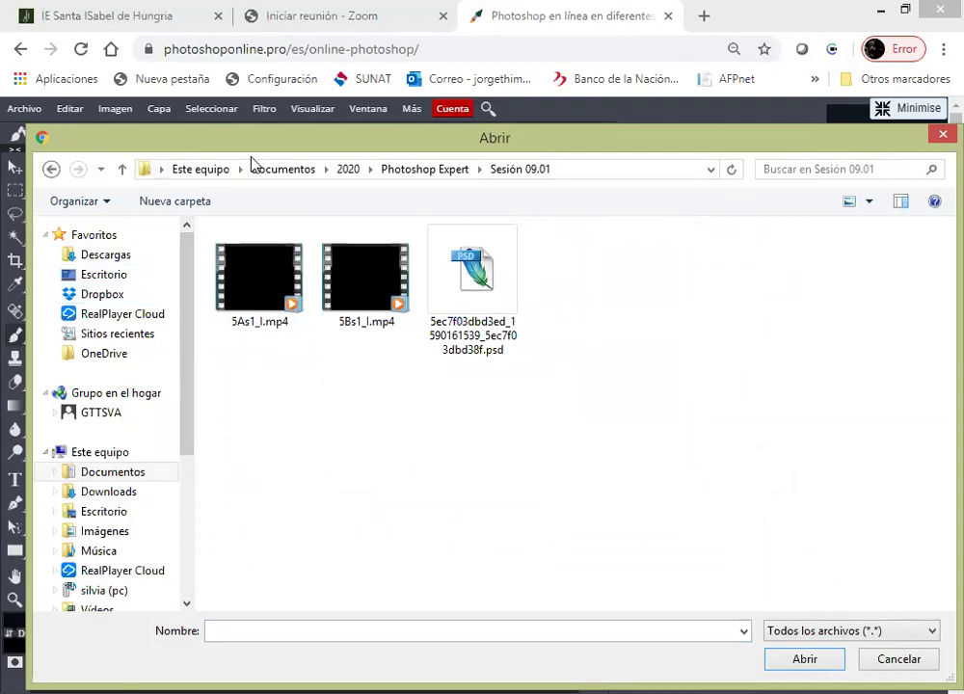
{"action": "left_click", "coordinate": [403, 171]}
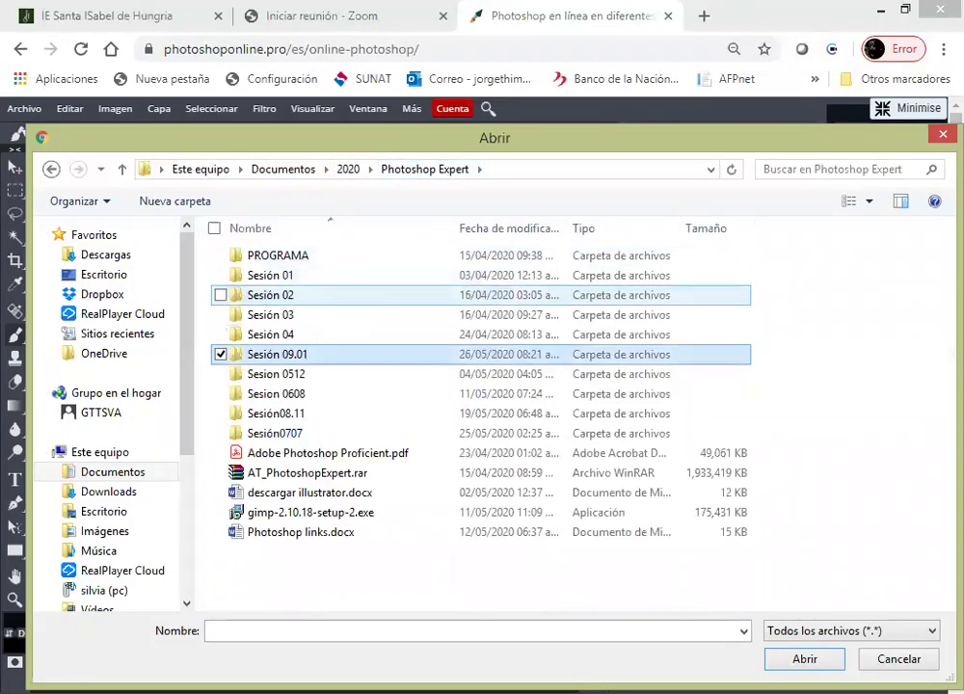
Step: Place archivoTexturaA.jpg from PROGRAMA, SESION 1, AT_S1, Base into the warrior image as a new layer
{"action": "double_click", "coordinate": [292, 257]}
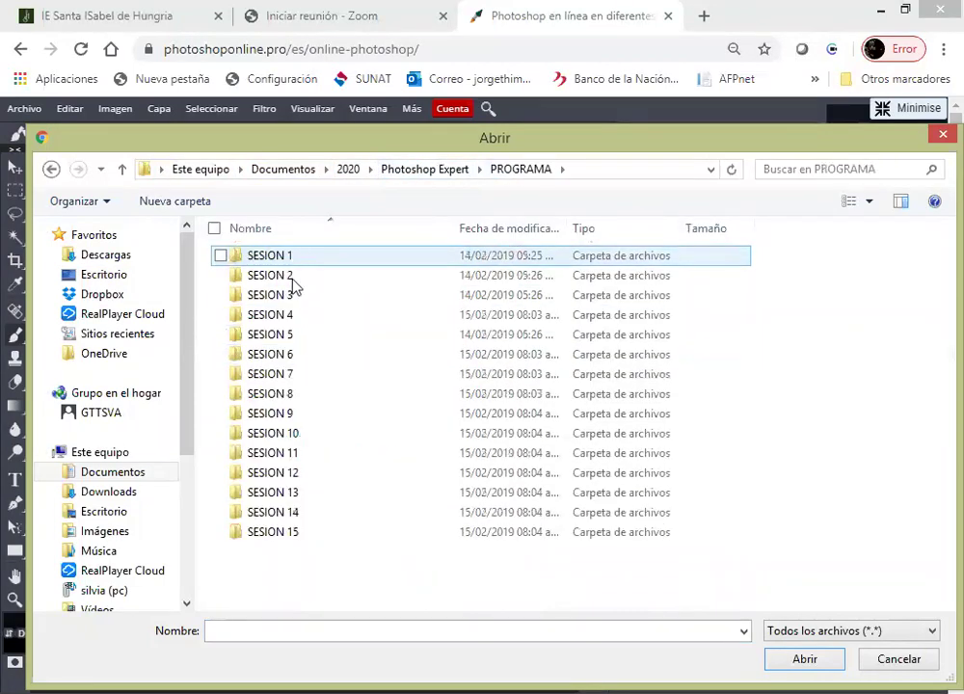
{"action": "double_click", "coordinate": [286, 258]}
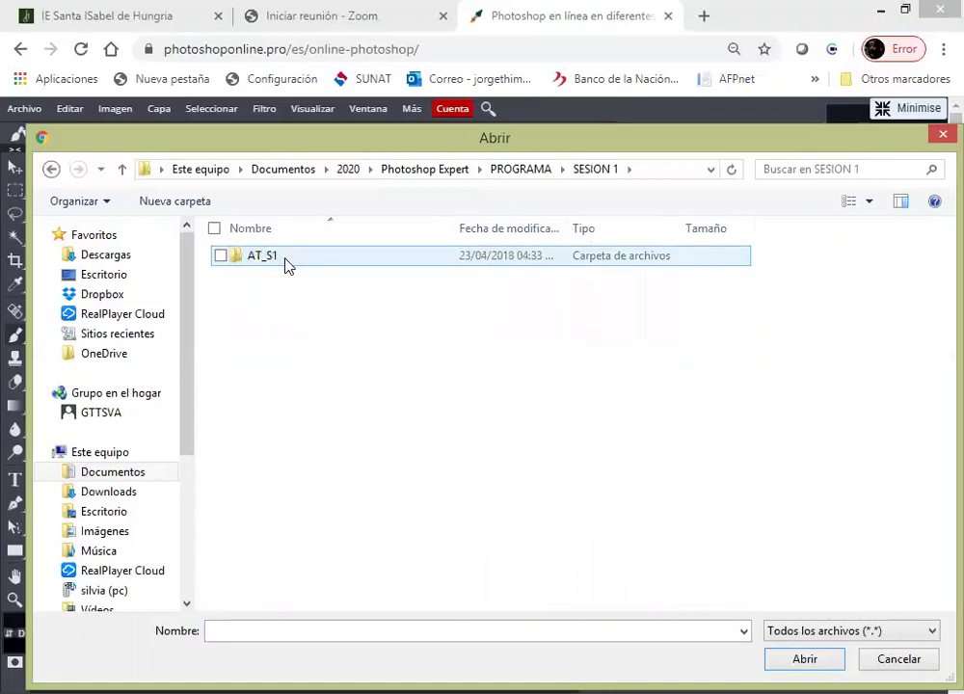
{"action": "double_click", "coordinate": [280, 263]}
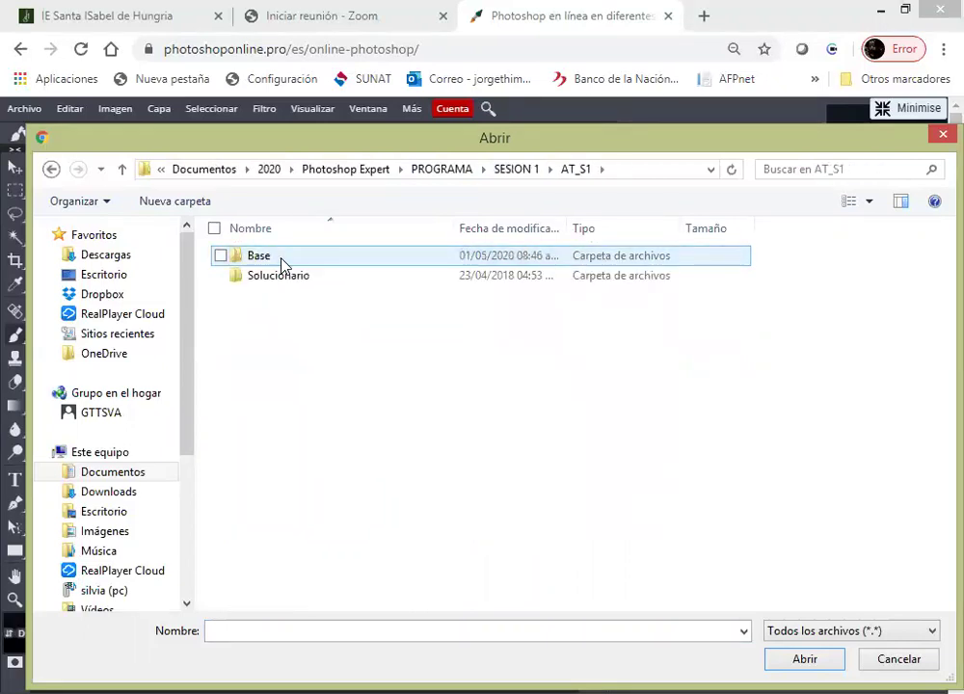
{"action": "double_click", "coordinate": [281, 262]}
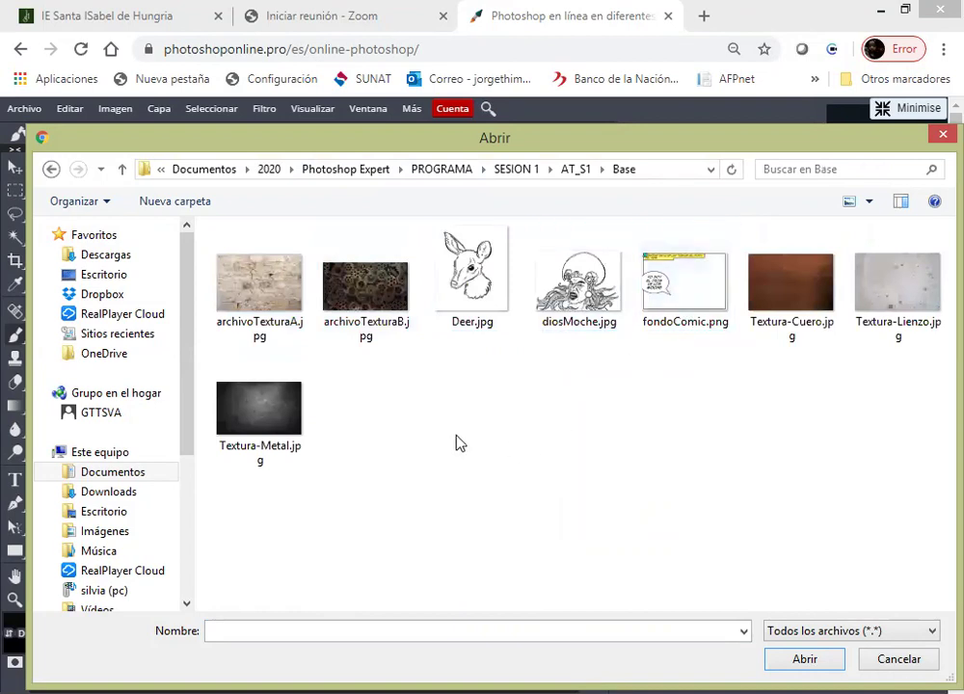
{"action": "left_click", "coordinate": [262, 304]}
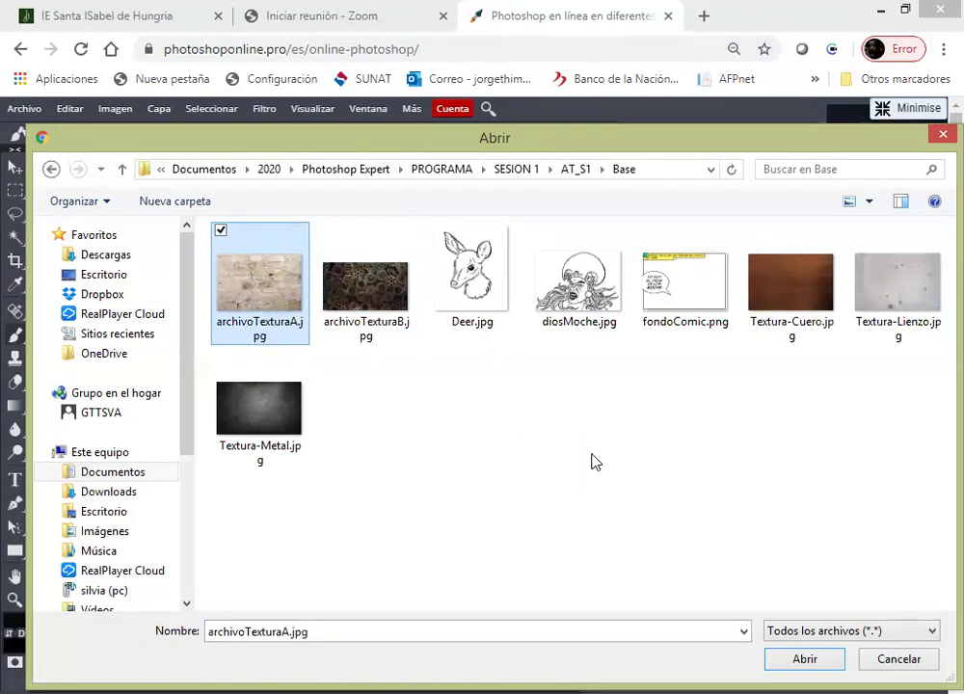
{"action": "left_click", "coordinate": [805, 659]}
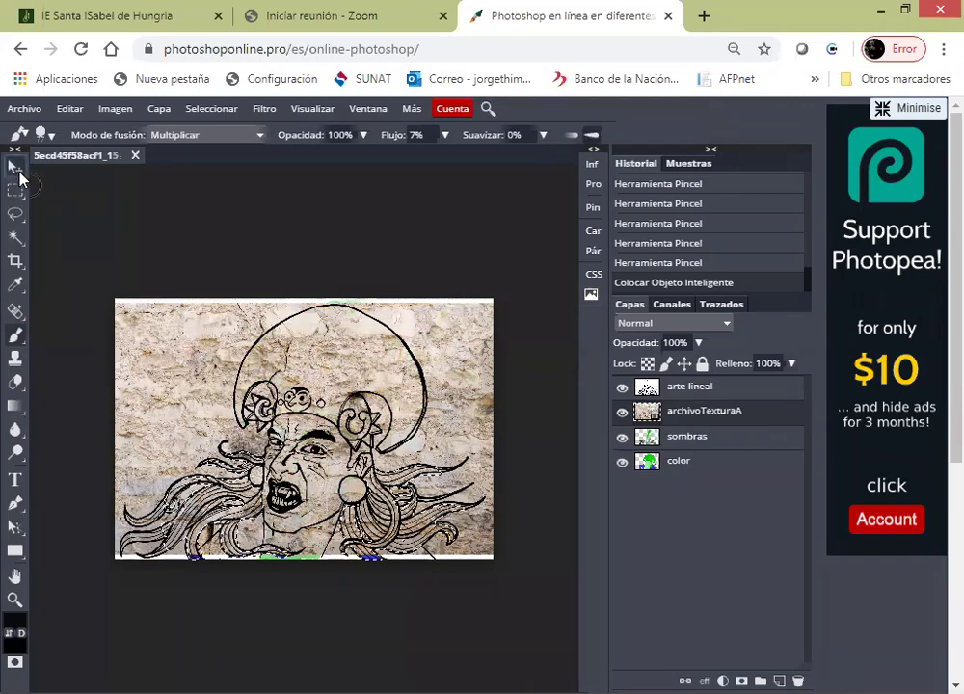
Step: Try the archivoTexturaA layer at the bottom of the layer stack and move it to the top, above arte lineal
{"action": "left_click", "coordinate": [16, 169]}
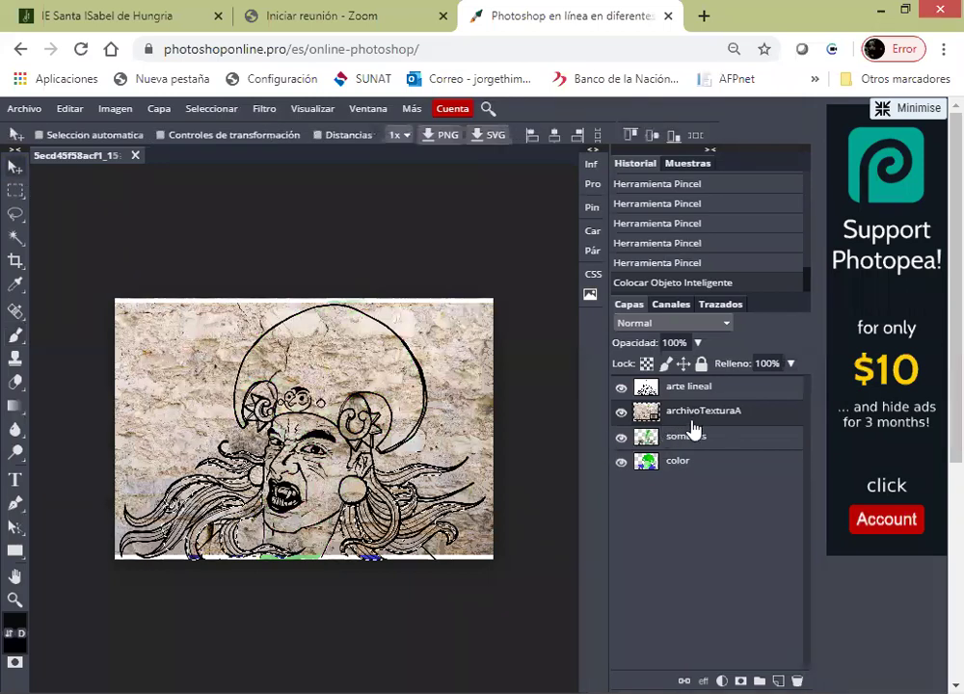
{"action": "left_click_drag", "start_coordinate": [691, 430], "coordinate": [701, 482]}
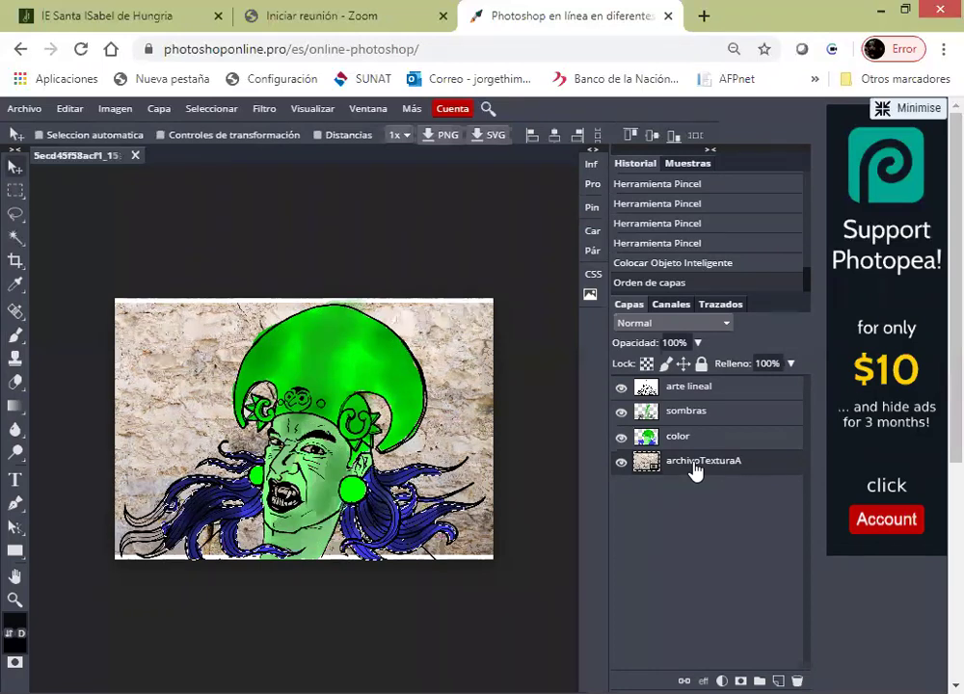
{"action": "left_click_drag", "start_coordinate": [696, 469], "coordinate": [703, 395]}
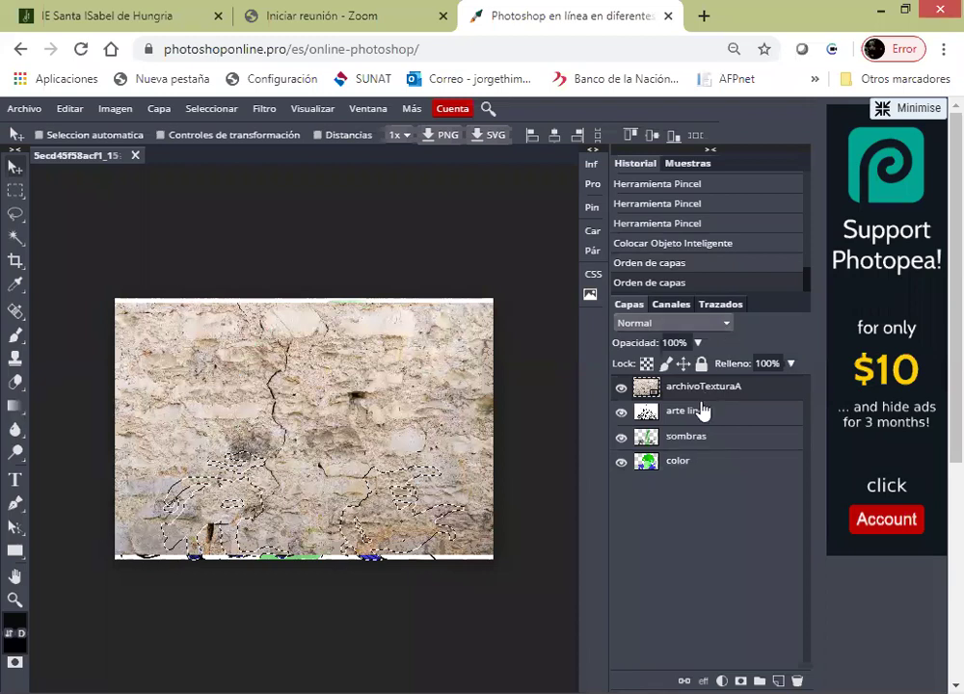
Step: Set the blend mode of the archivoTexturaA layer to Multiplicar
{"action": "left_click", "coordinate": [725, 326]}
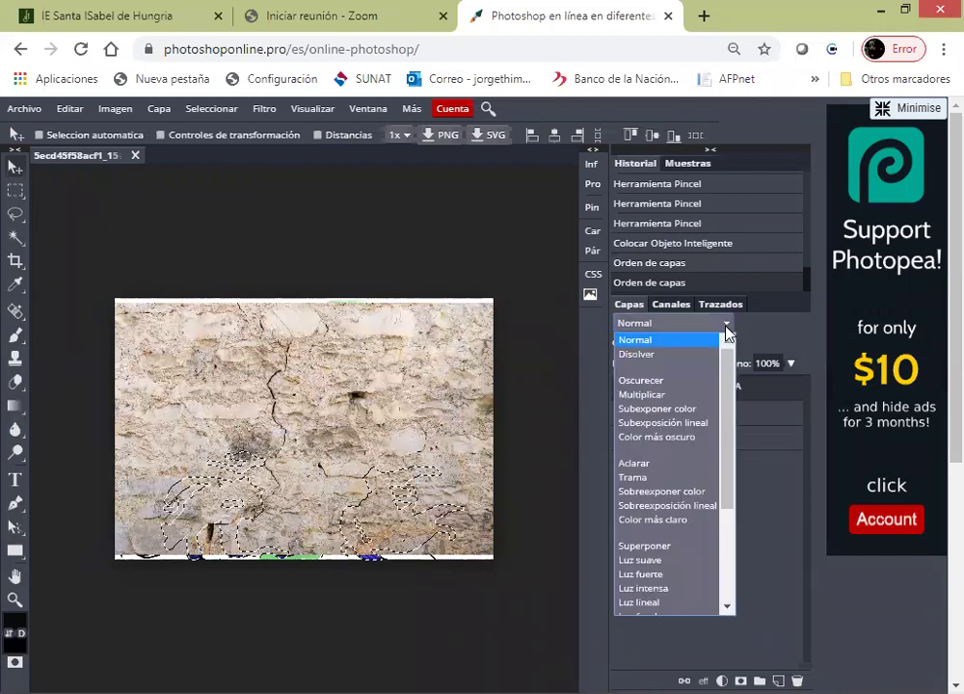
{"action": "left_click", "coordinate": [689, 396]}
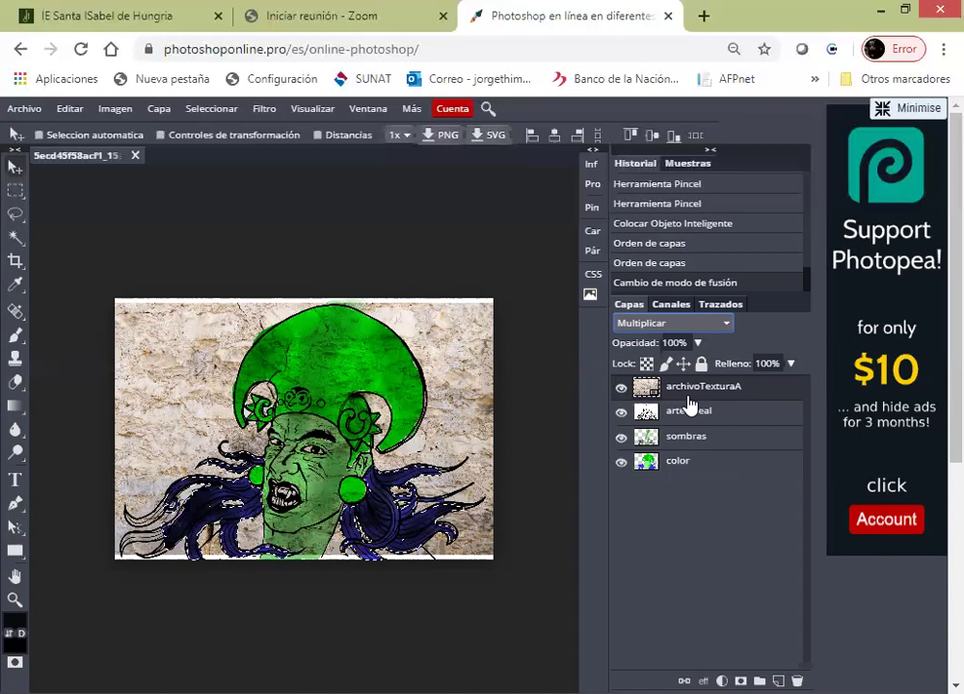
{"action": "left_click", "coordinate": [727, 325]}
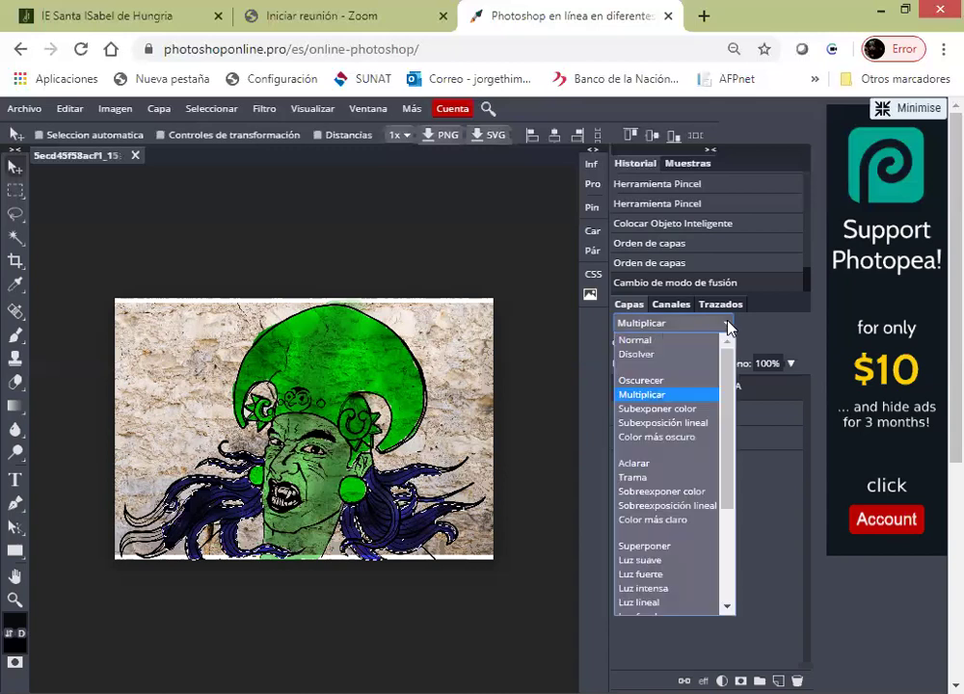
{"action": "left_click", "coordinate": [689, 394]}
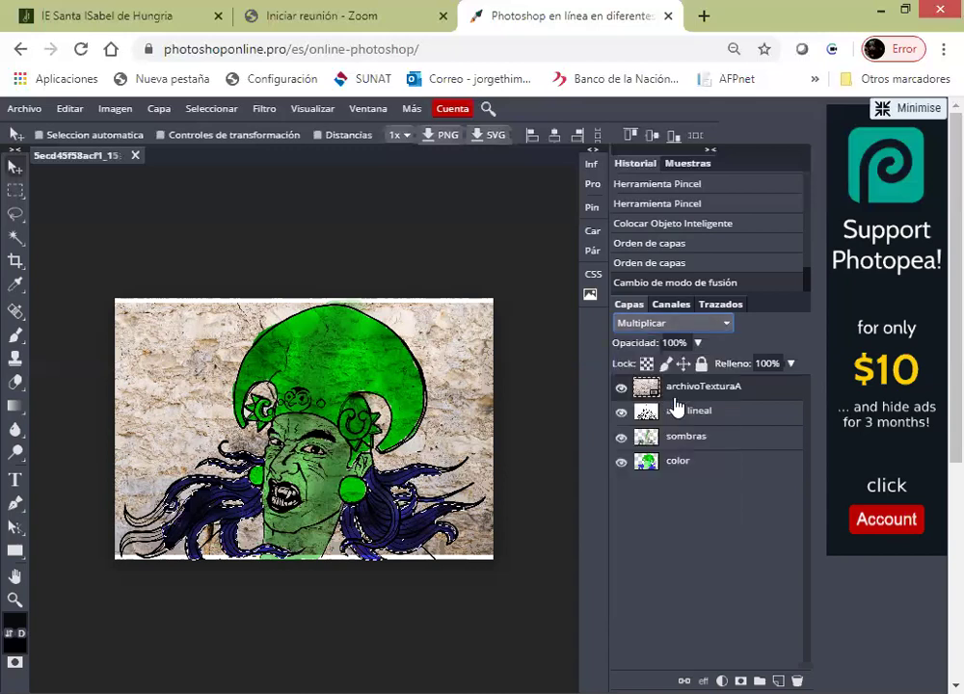
Step: Place fondoComic.png from the Base folder as a layer above the wall texture and make the archivoTexturaA layer active
{"action": "left_click", "coordinate": [32, 109]}
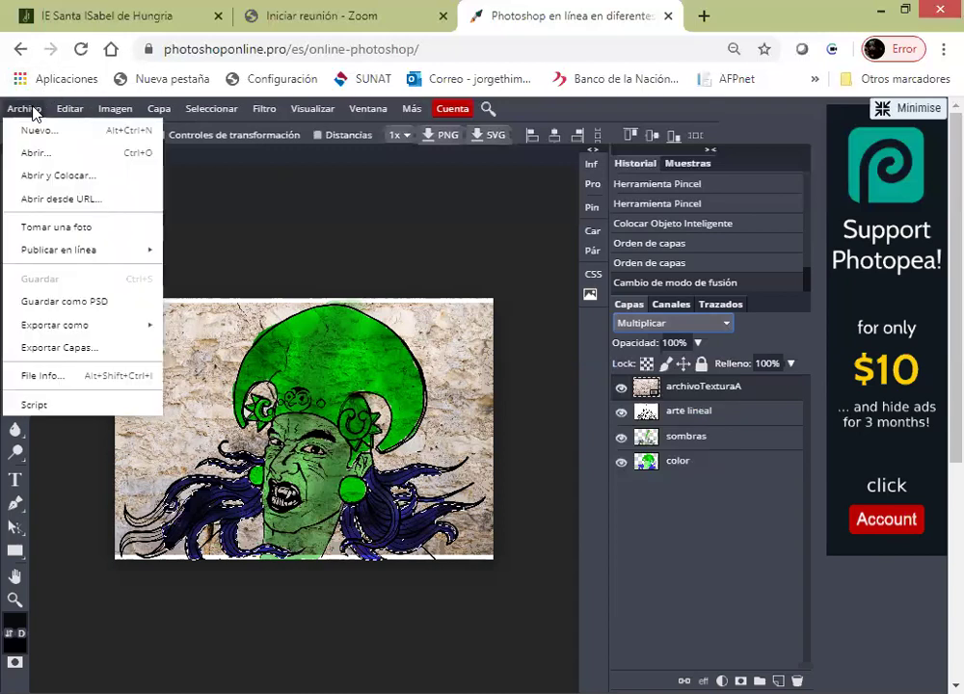
{"action": "left_click", "coordinate": [58, 177]}
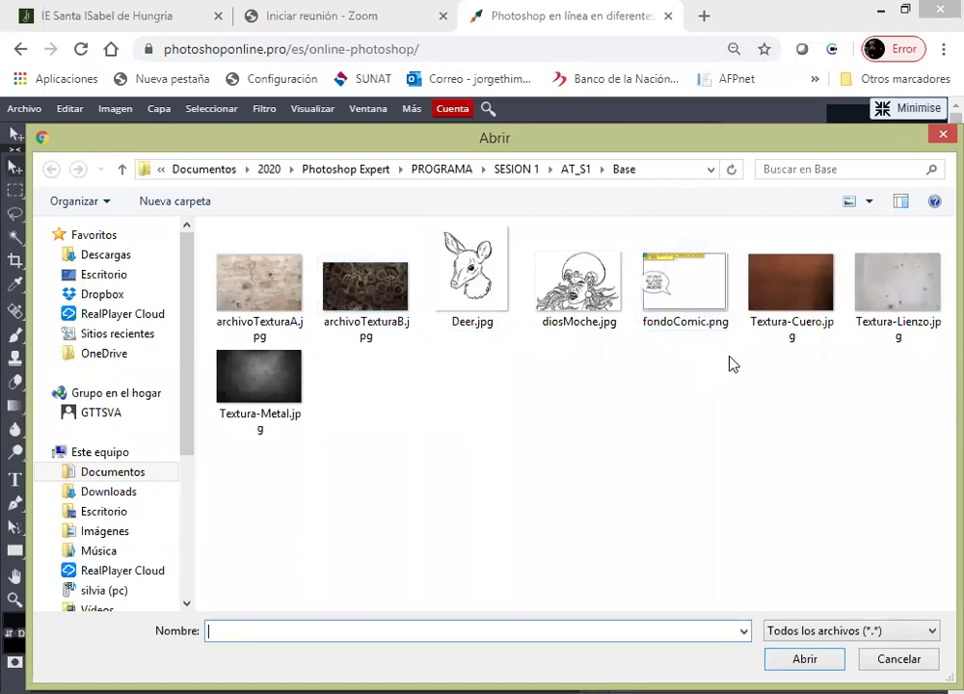
{"action": "left_click", "coordinate": [663, 303]}
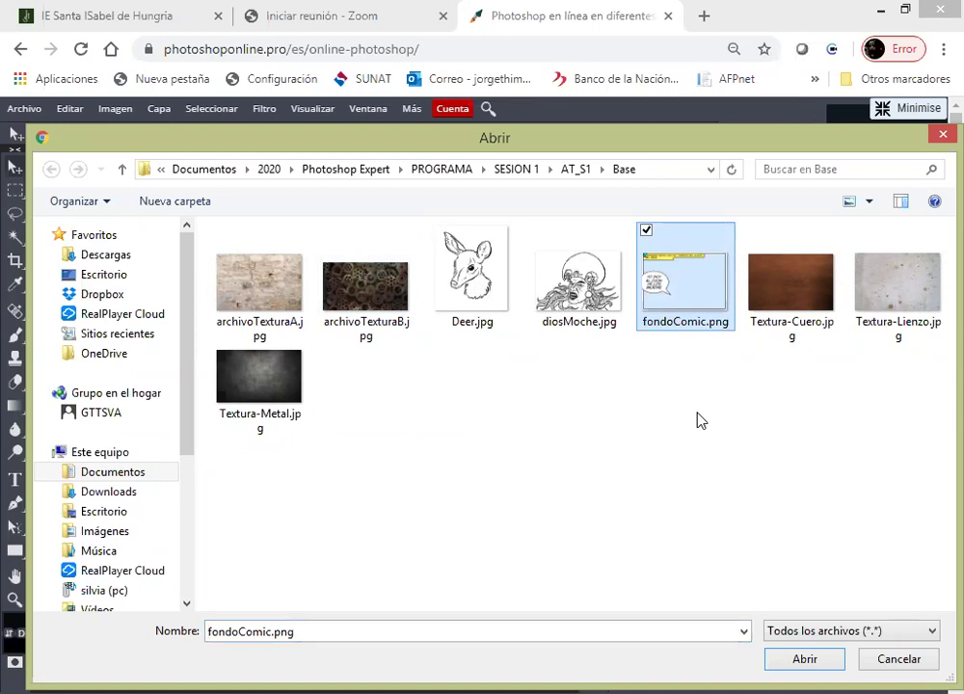
{"action": "left_click", "coordinate": [816, 661]}
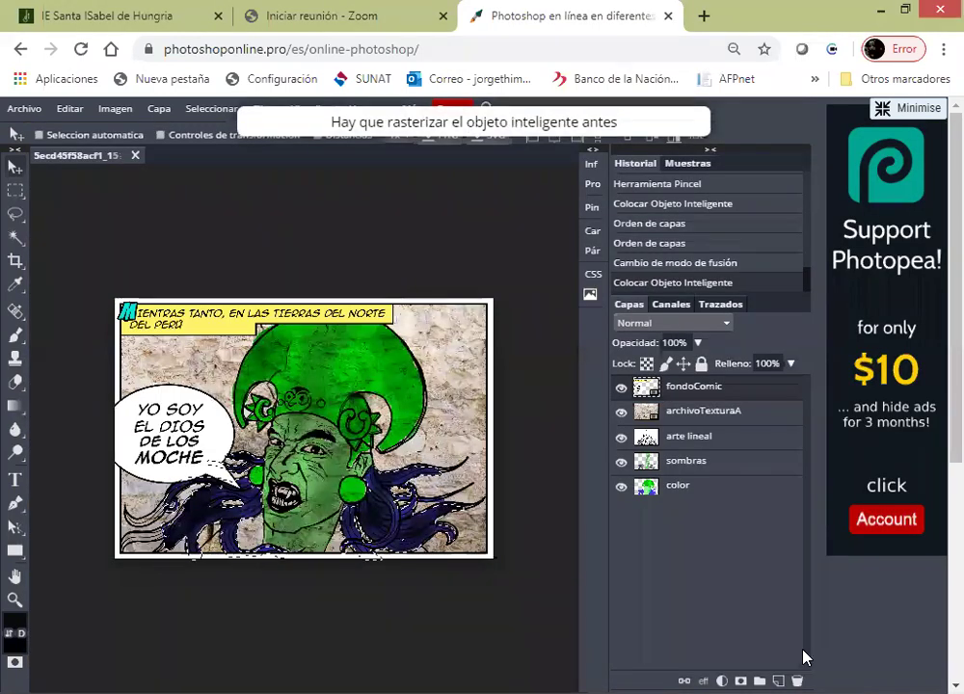
{"action": "left_click", "coordinate": [702, 420]}
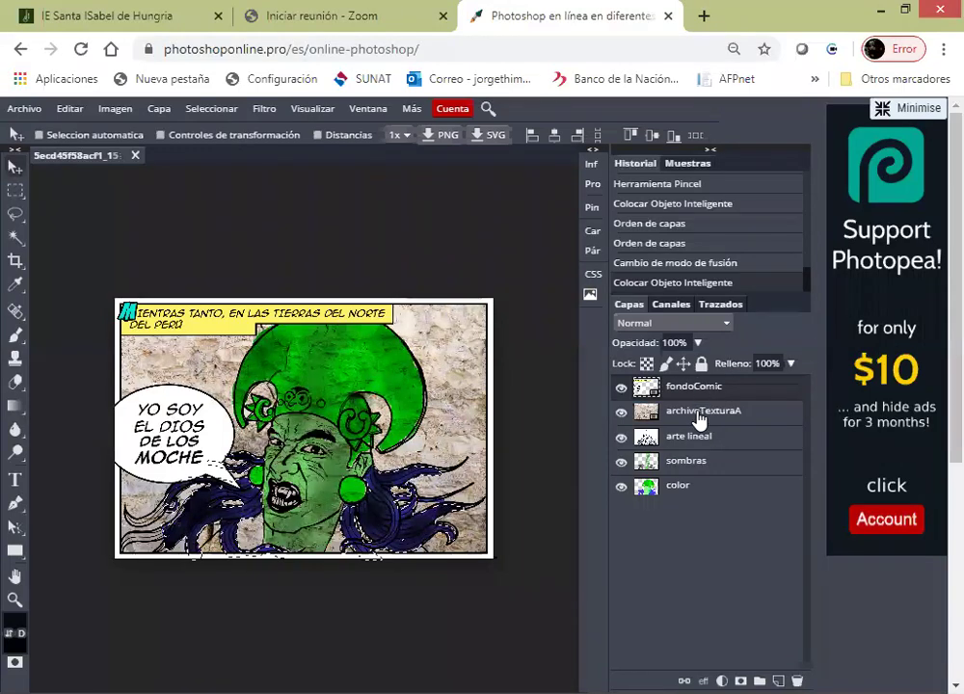
{"action": "key", "text": "shift+alt+m"}
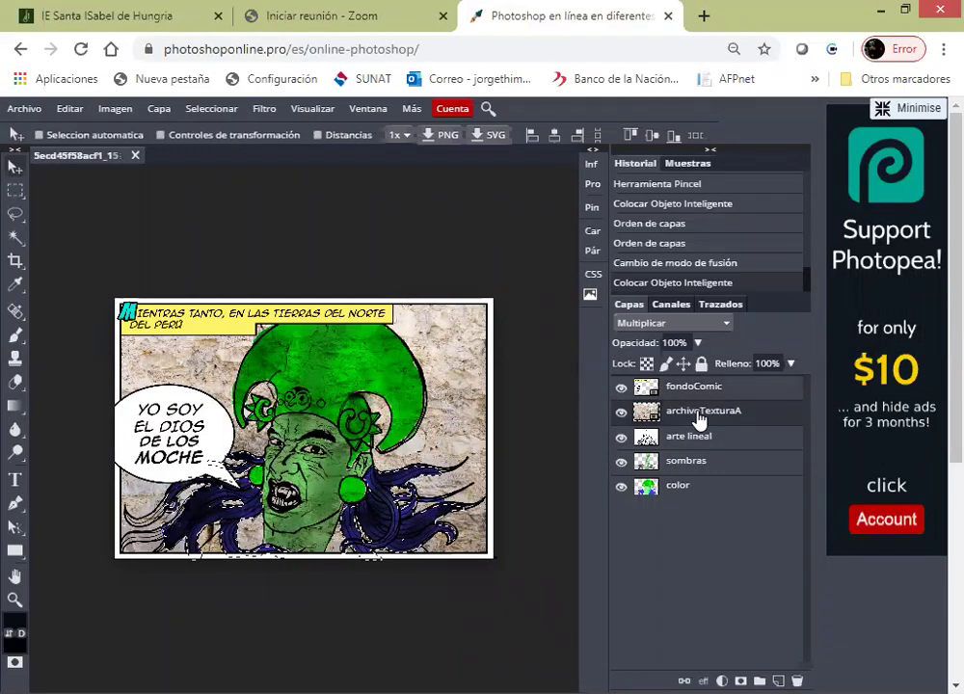
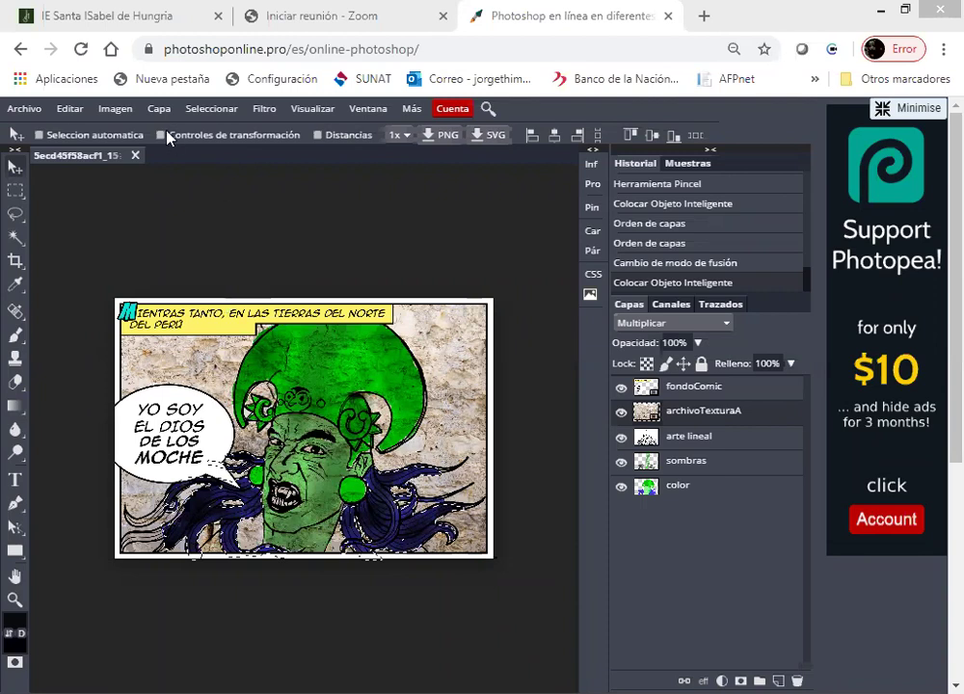
Step: Save the finished comic panel as a PSD and show the downloaded file in its folder
{"action": "left_click", "coordinate": [46, 113]}
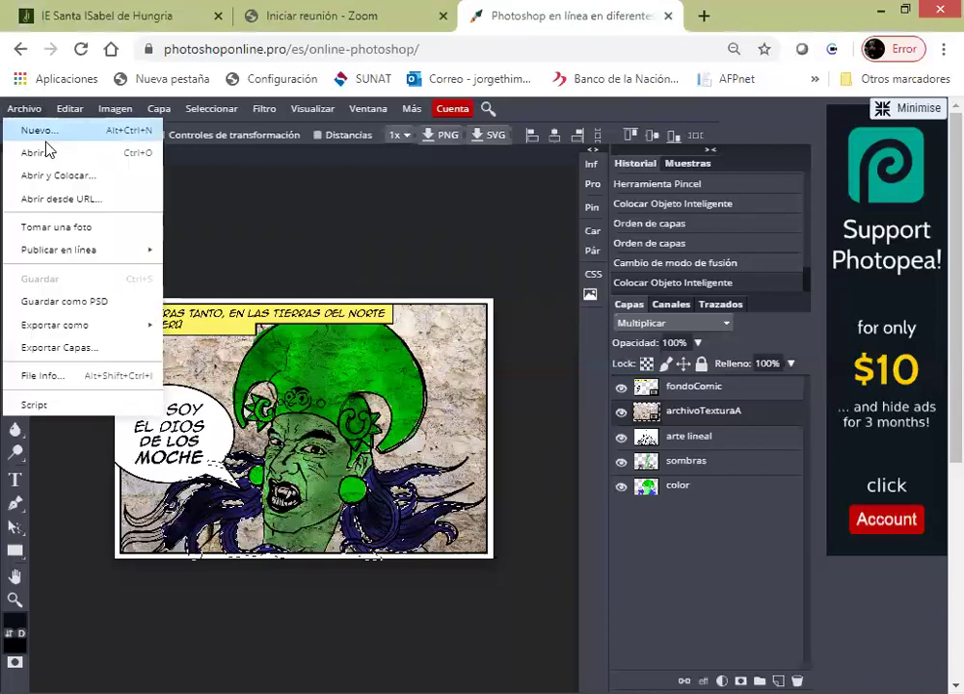
{"action": "left_click", "coordinate": [87, 307]}
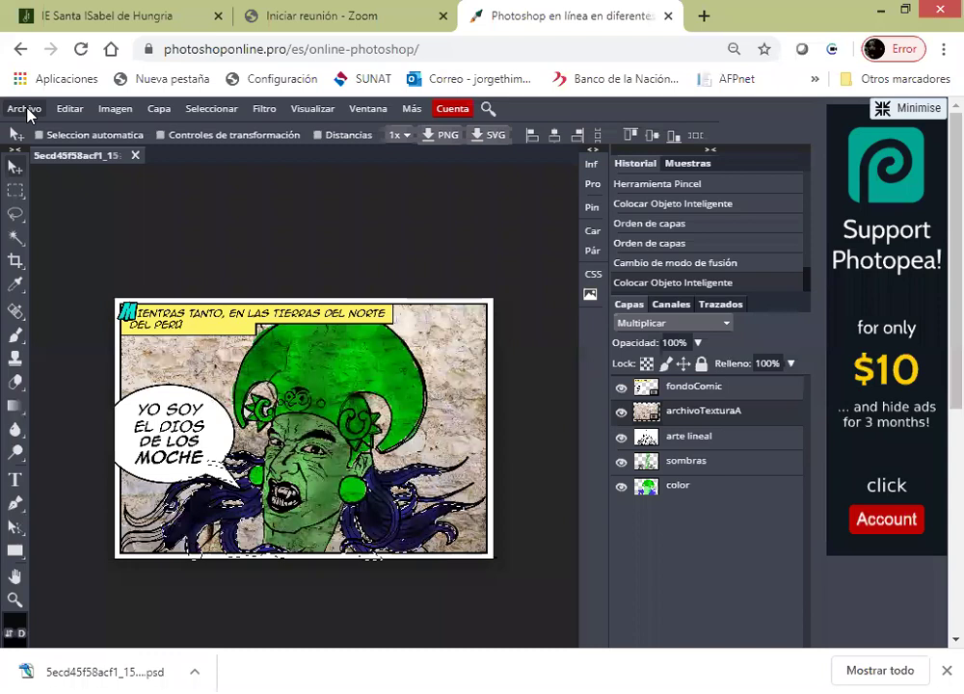
{"action": "left_click", "coordinate": [201, 670]}
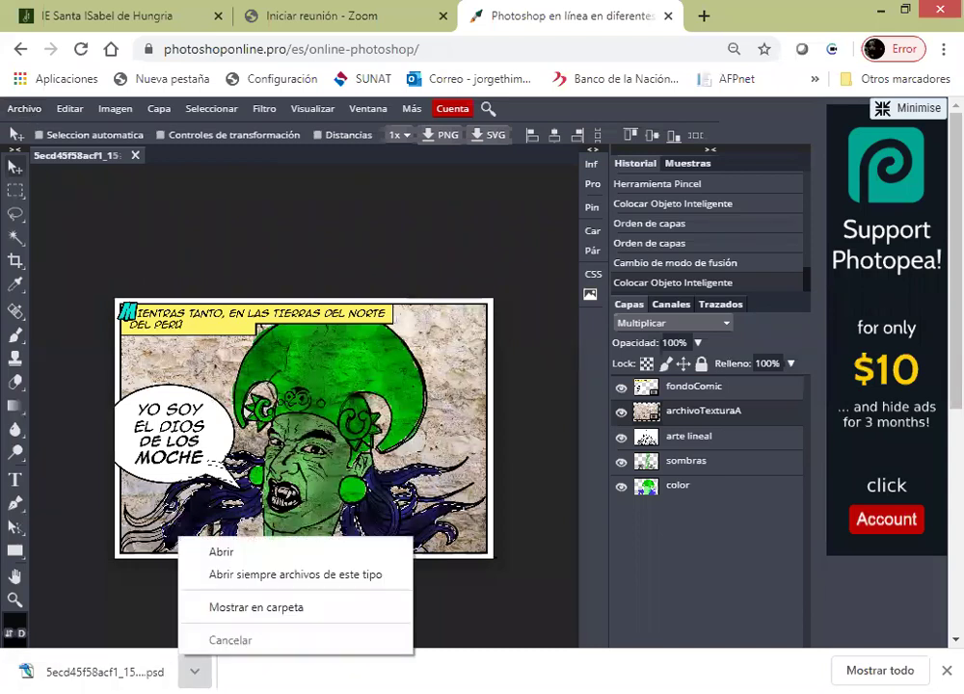
{"action": "left_click", "coordinate": [232, 609]}
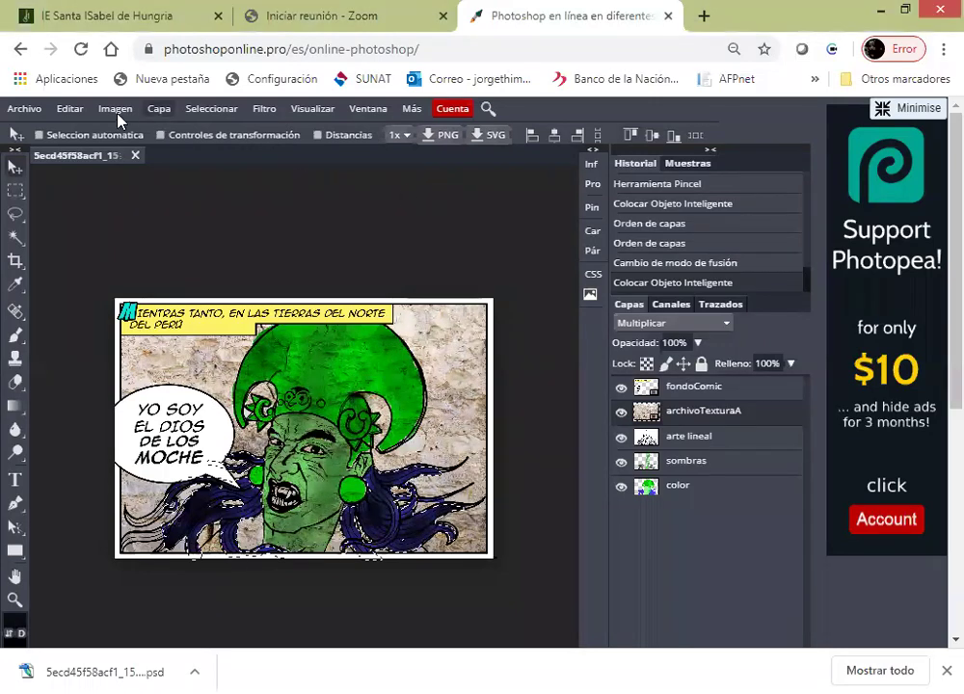
{"action": "left_click", "coordinate": [32, 112]}
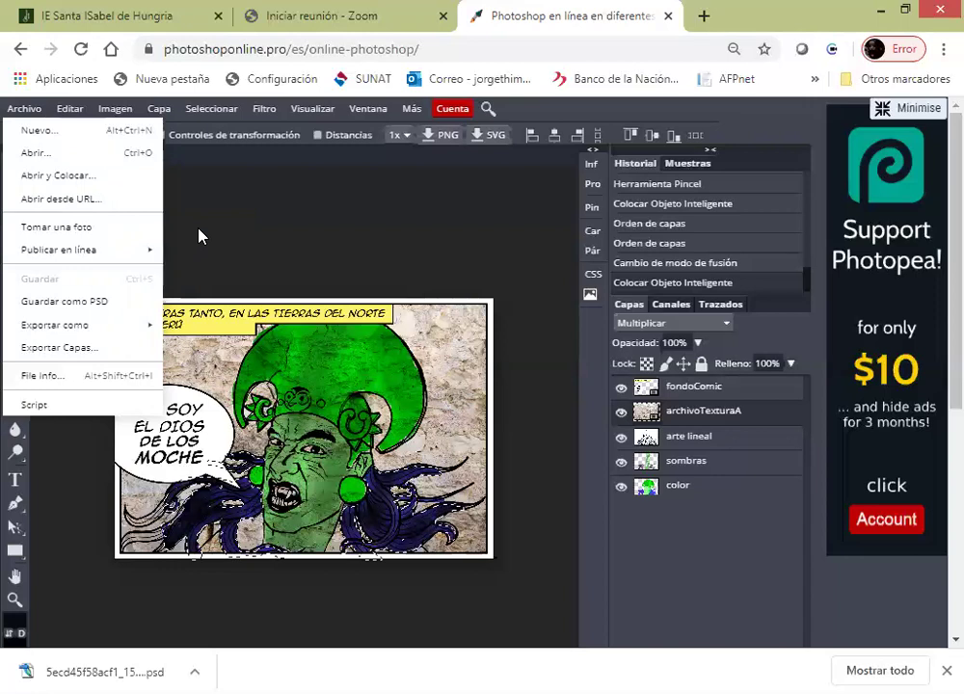
{"action": "left_click", "coordinate": [243, 217]}
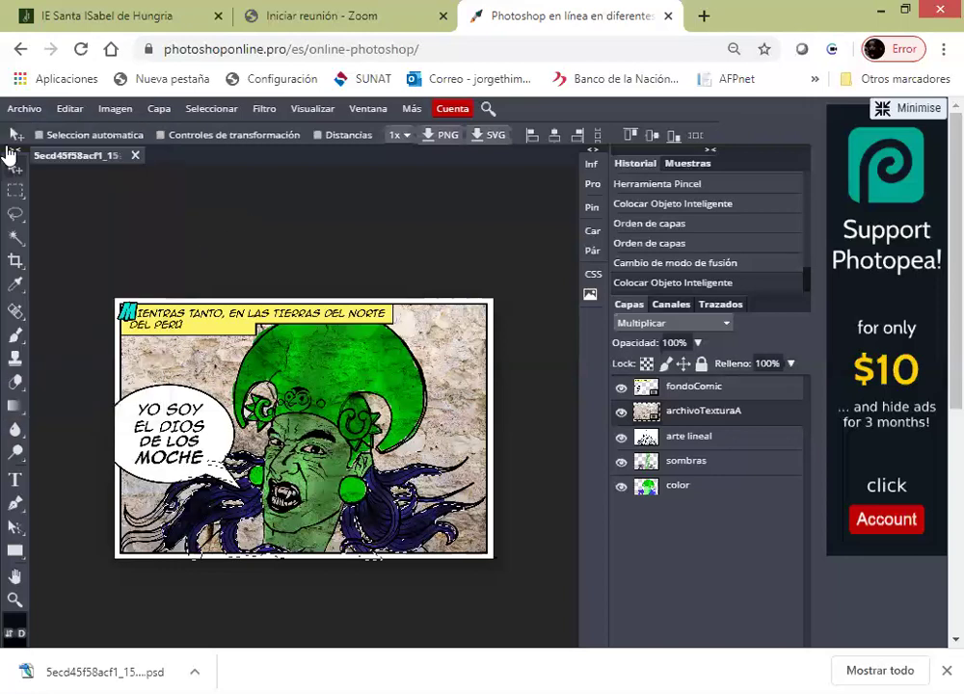
{"action": "left_click", "coordinate": [23, 107]}
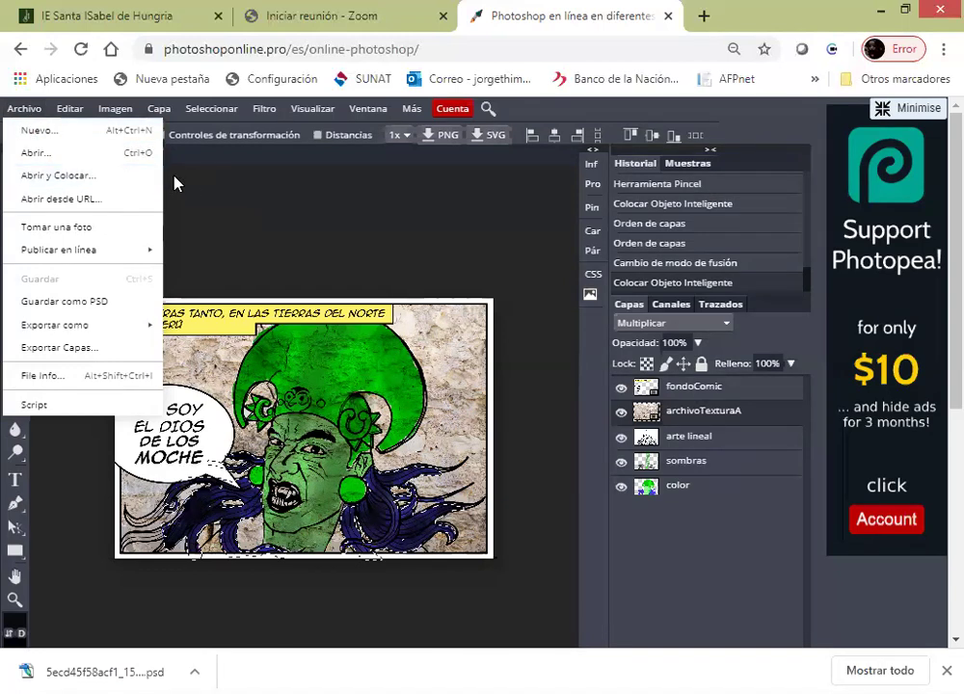
{"action": "left_click", "coordinate": [209, 190]}
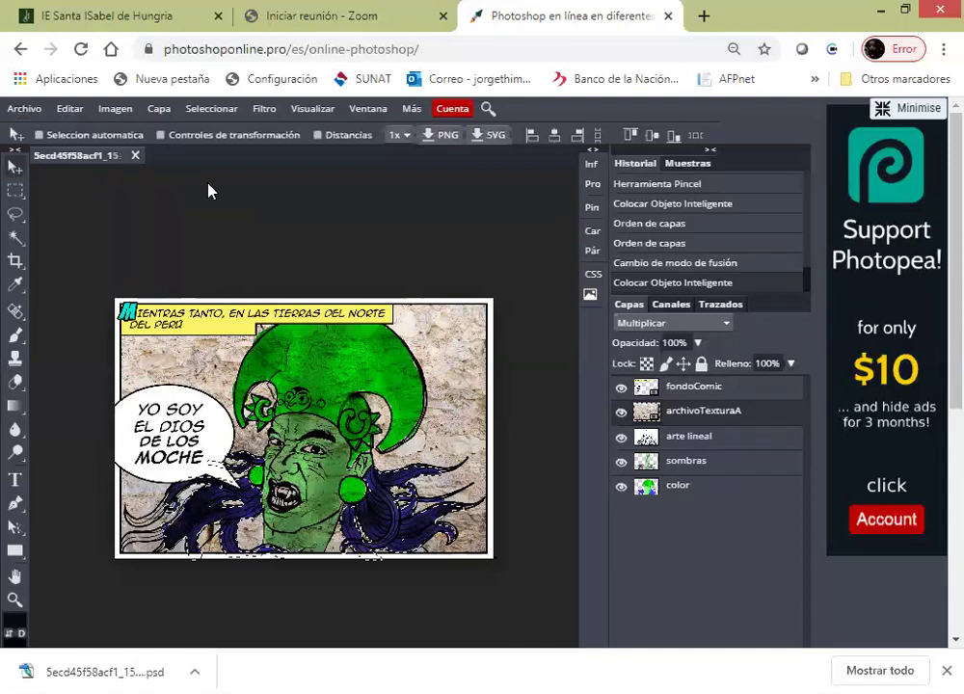
{"action": "left_click", "coordinate": [23, 108]}
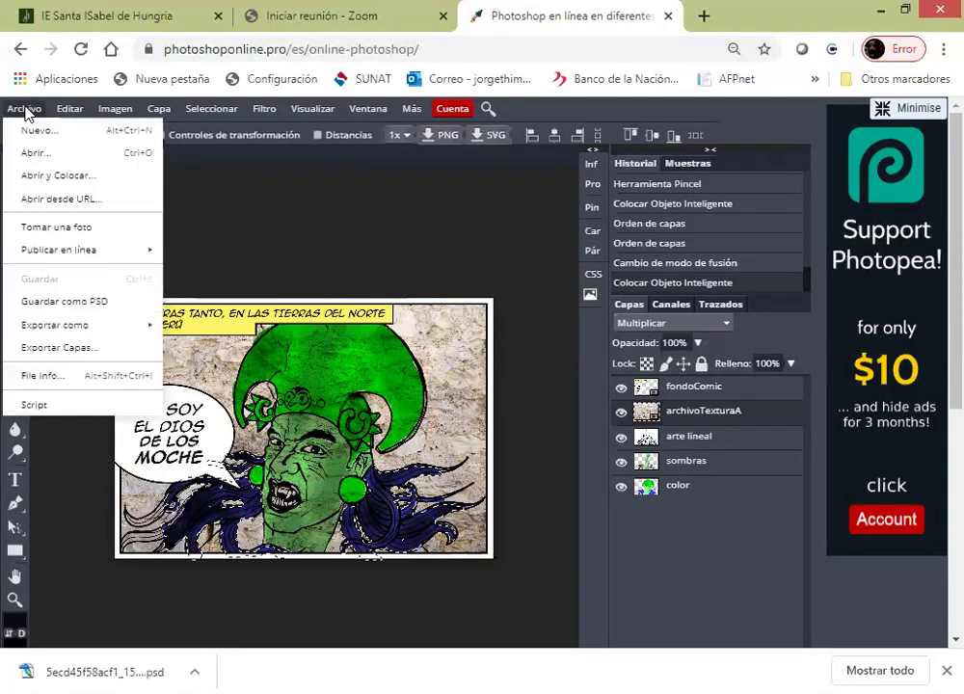
{"action": "left_click", "coordinate": [33, 154]}
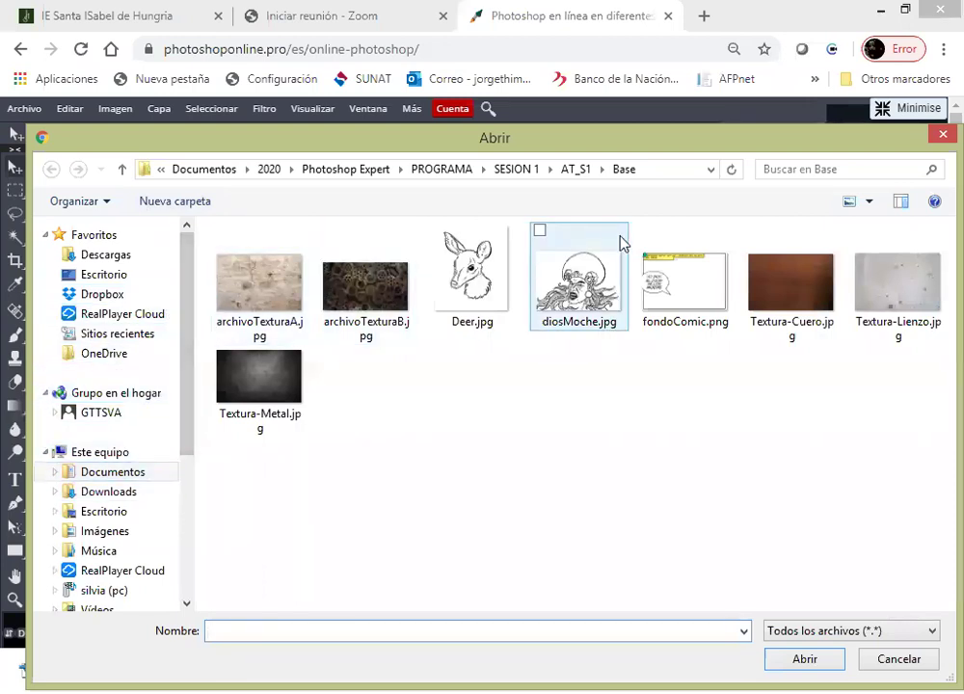
{"action": "left_click", "coordinate": [937, 138]}
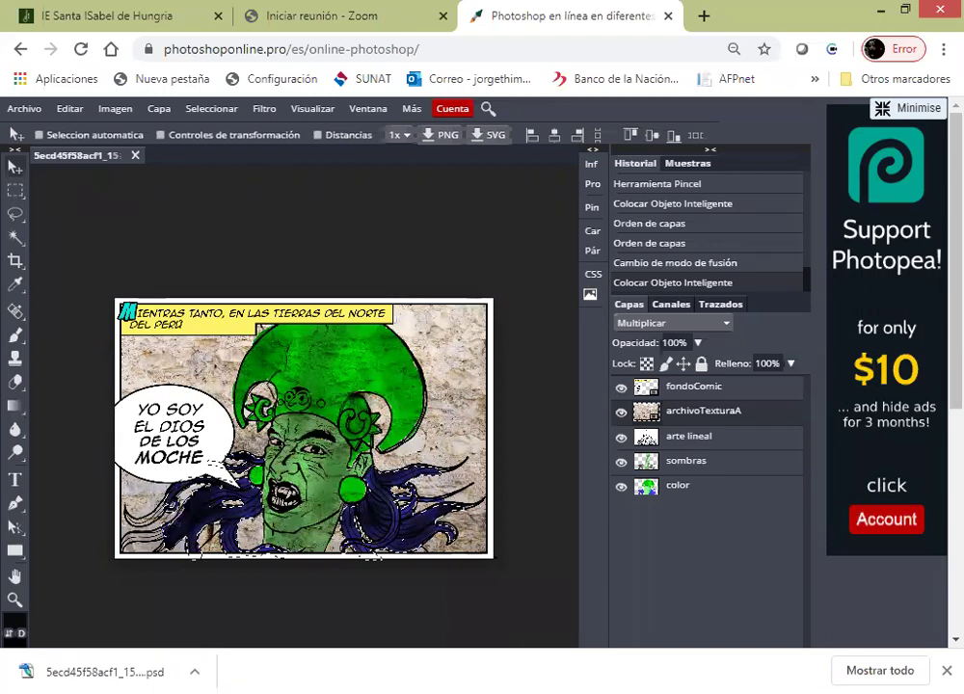
Step: Open the downloaded PSD file from the browser's download list
{"action": "left_click", "coordinate": [194, 672]}
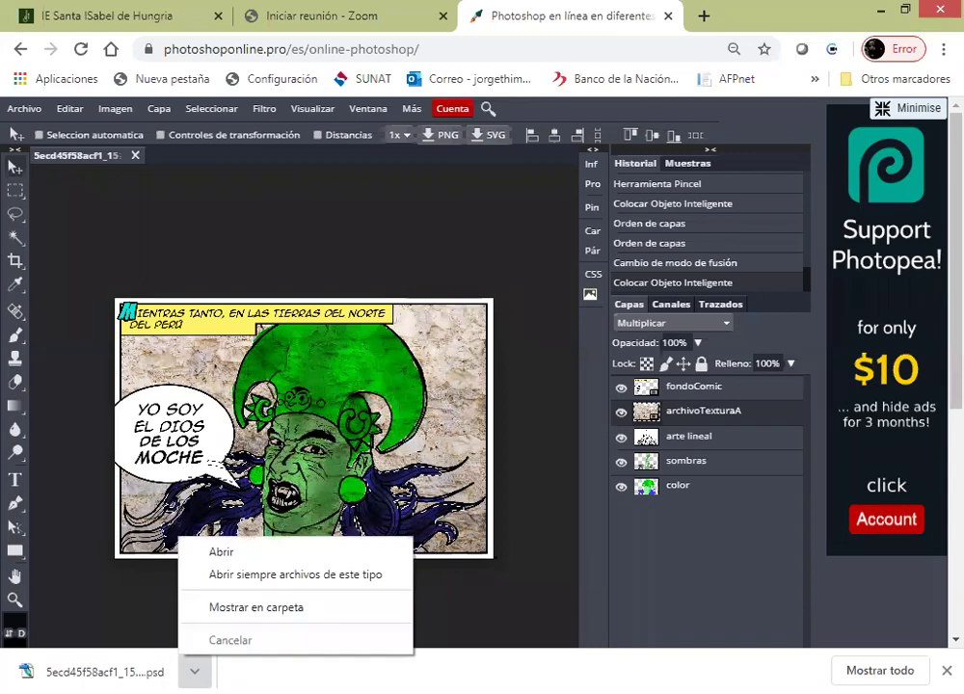
{"action": "left_click", "coordinate": [231, 621]}
{"action": "left_click", "coordinate": [232, 555]}
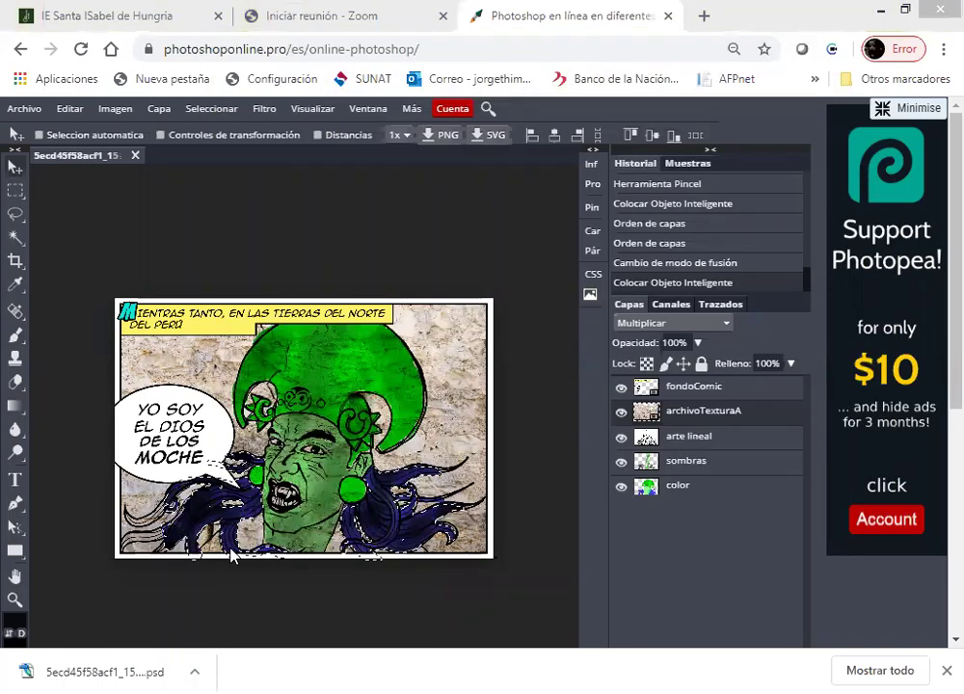